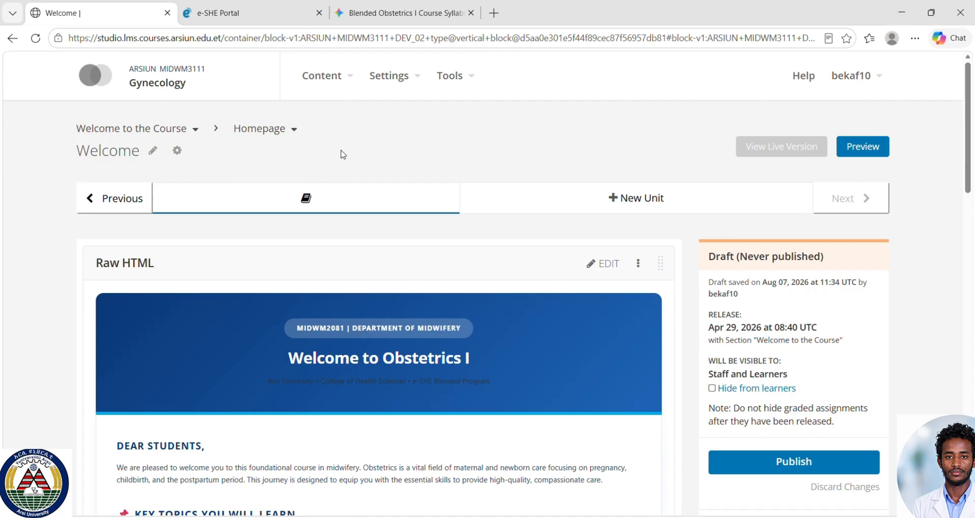
- Open the Gynecology course outline and go to its Welcome to the Course section
click(353, 80)
click(355, 110)
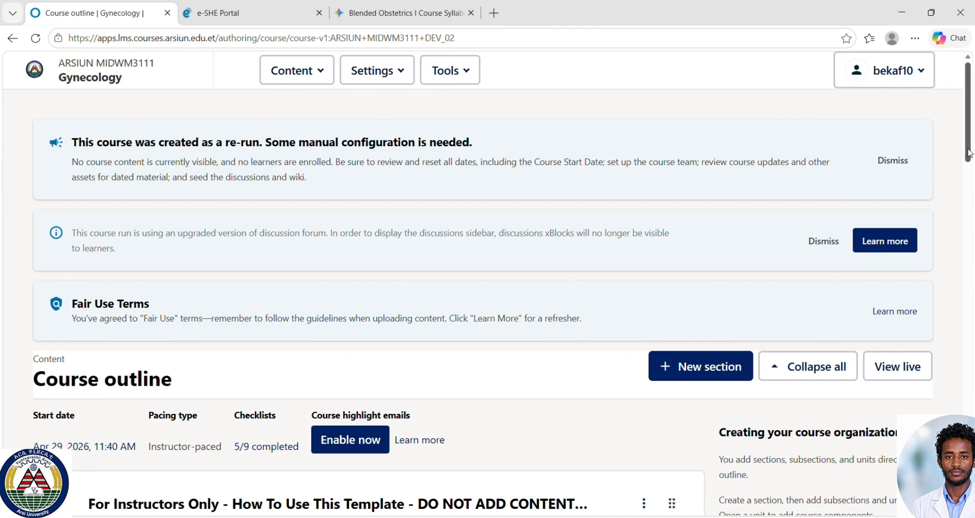
drag(969, 152, 959, 466)
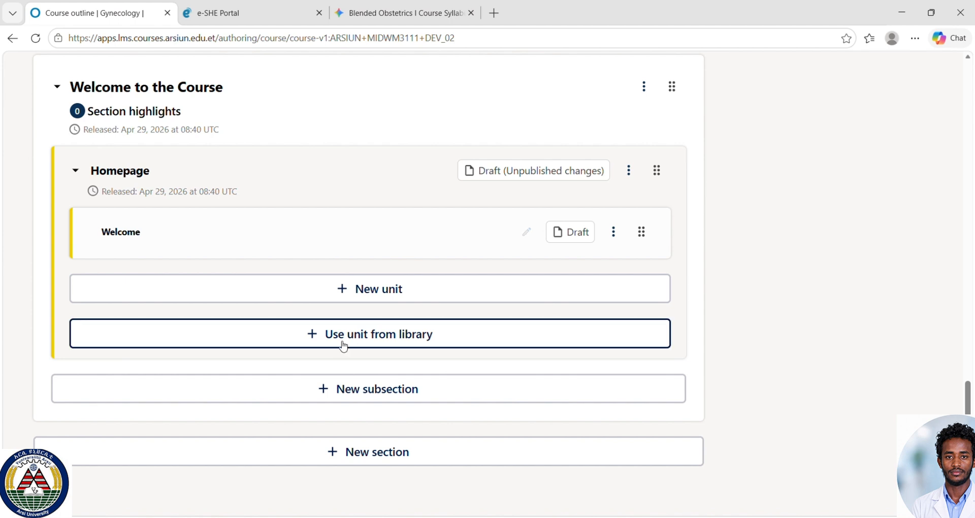
- Add a new subsection below Homepage in the Welcome to the Course section and name it "Meet your instructor"
click(345, 401)
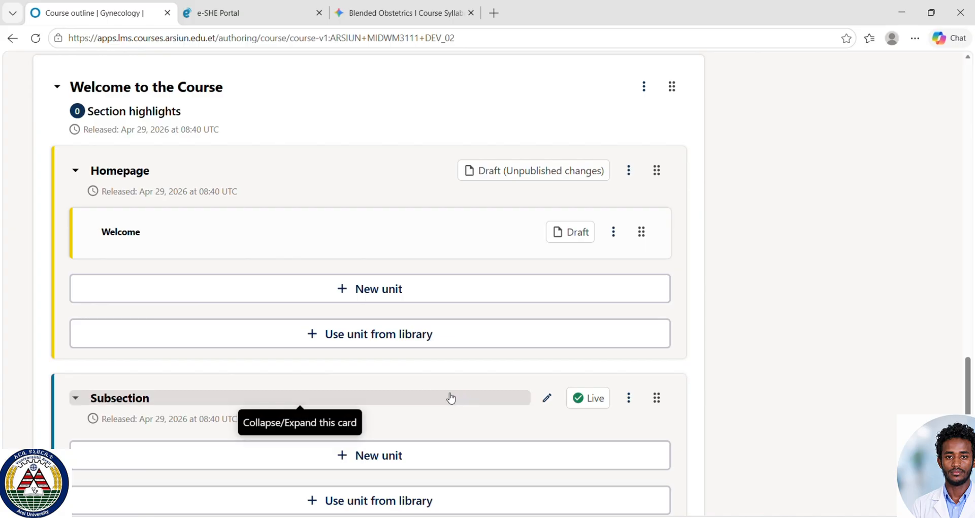
click(547, 394)
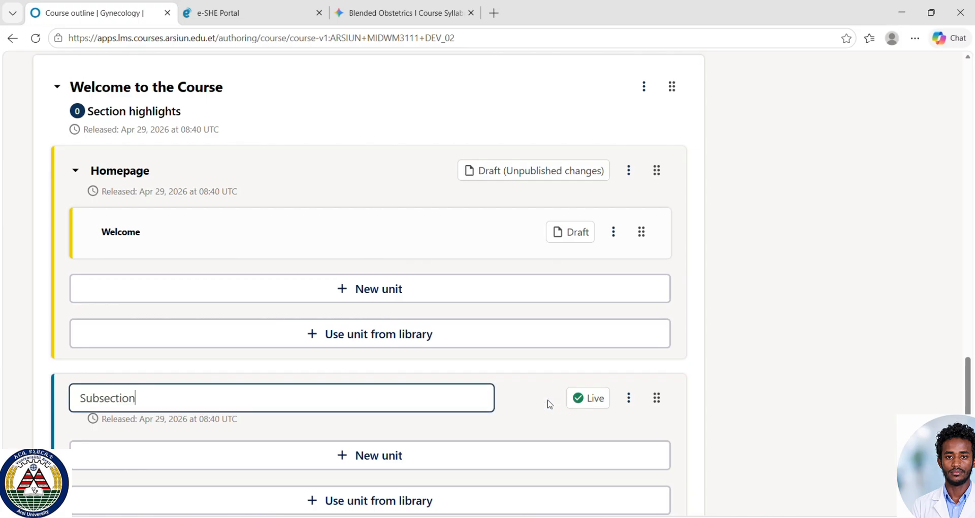
key(BackSpace)
key(BackSpace)
key(BackSpace)
key(BackSpace)
key(BackSpace)
key(BackSpace)
key(BackSpace)
key(BackSpace)
key(BackSpace)
key(BackSpace)
text(Meet)
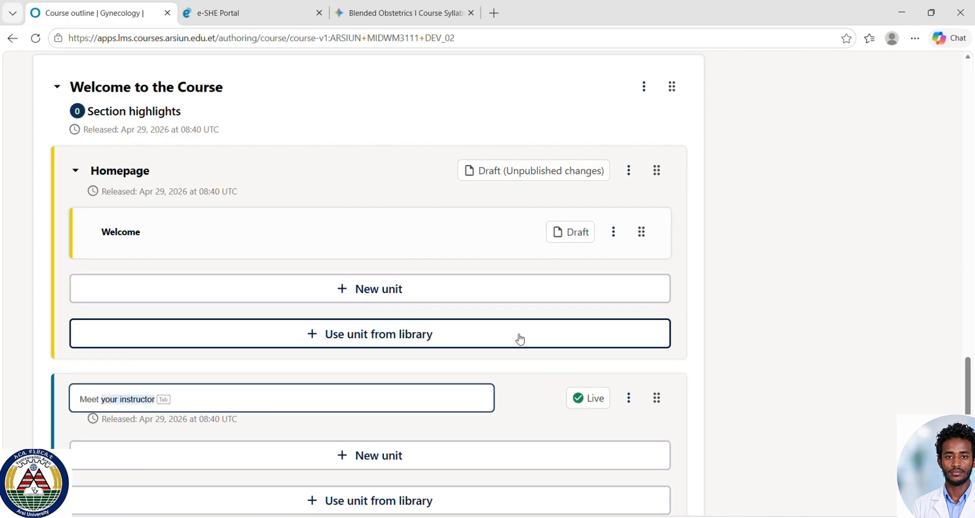
key(Tab)
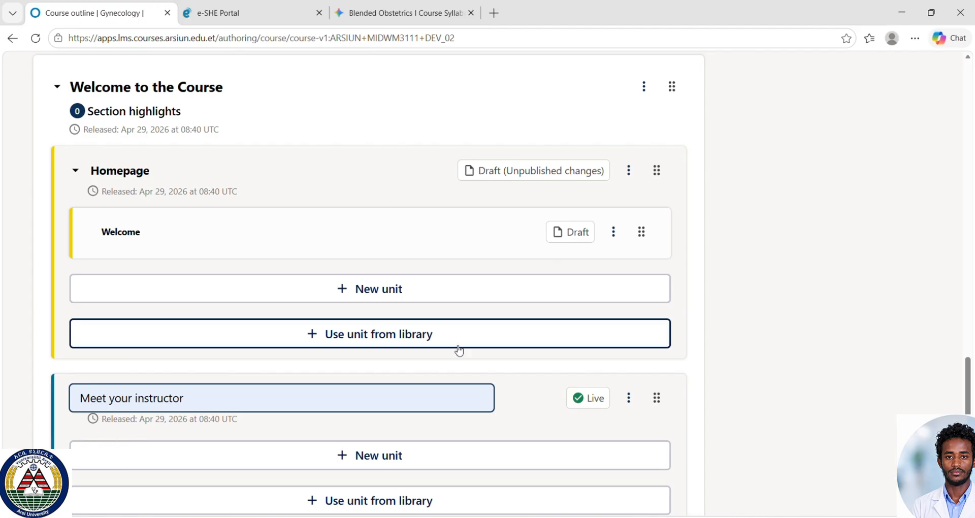
click(698, 386)
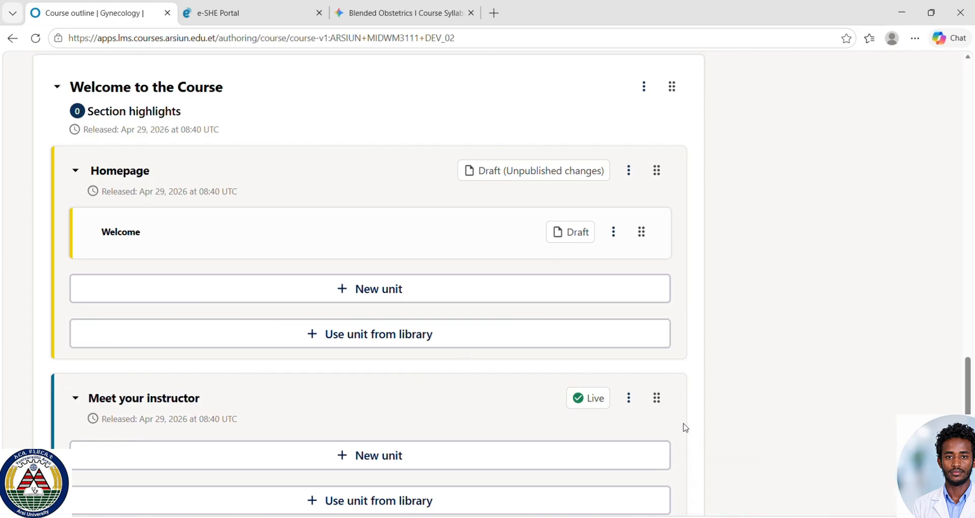
- Add a new unit to the "Meet your instructor" subsection and rename it "Instructor Introduction"
drag(966, 399, 966, 424)
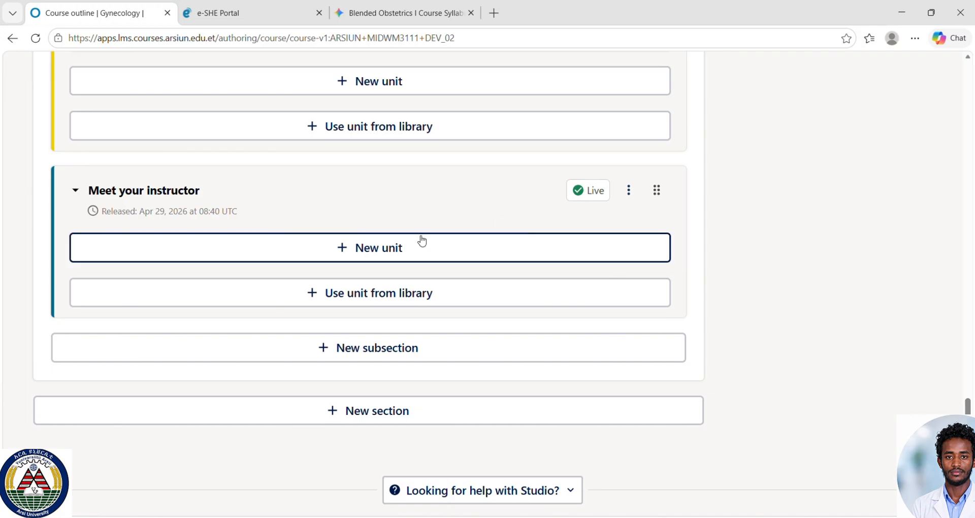
click(406, 252)
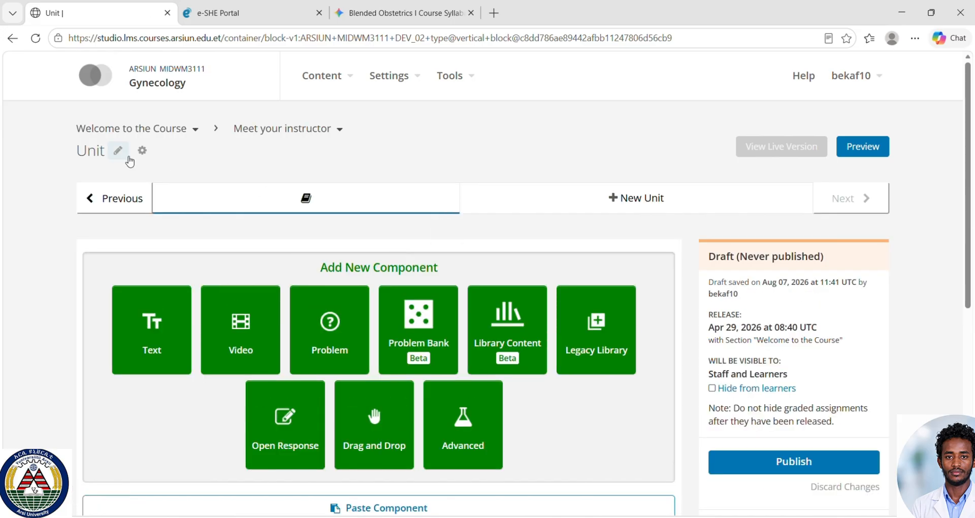
click(127, 156)
key(BackSpace)
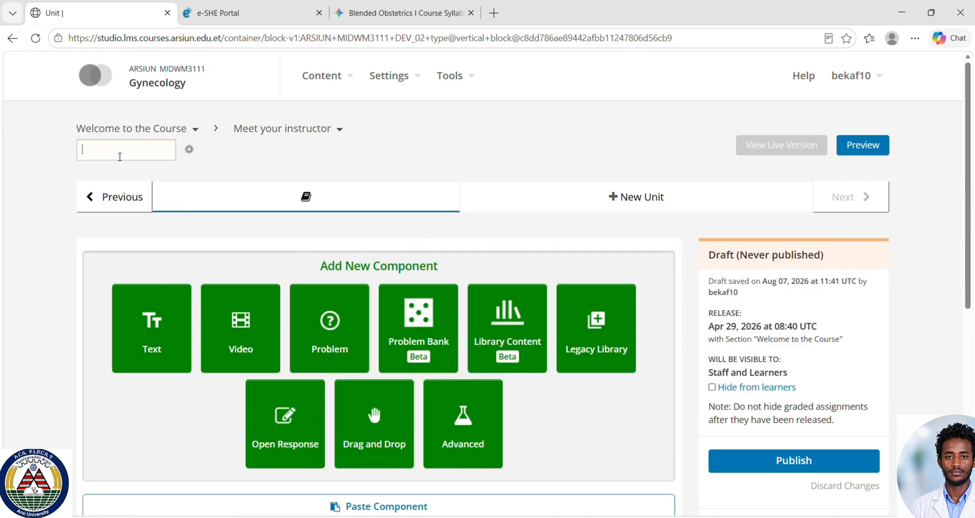
text(Instructor Introduction)
click(244, 166)
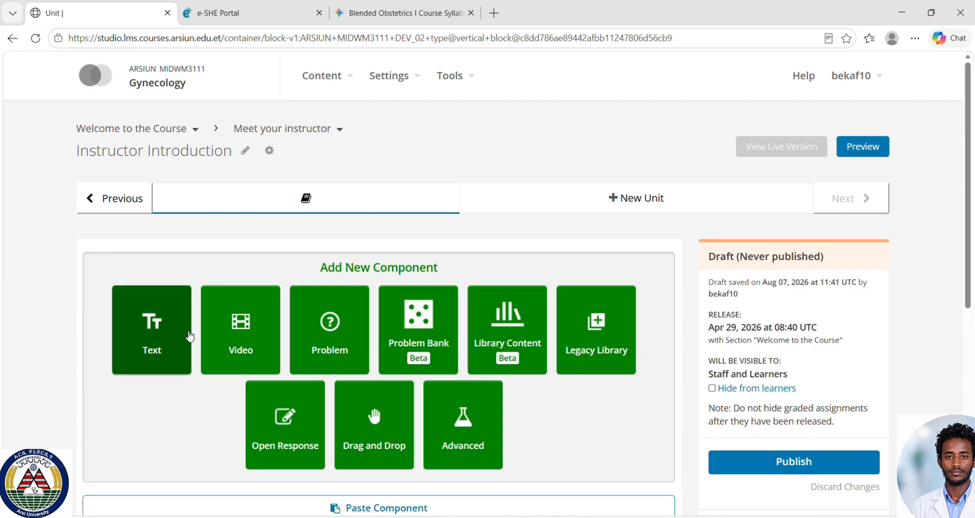
- Add a plain Text component to the unit and paste in the instructor's introduction with location, background and contact details
click(155, 338)
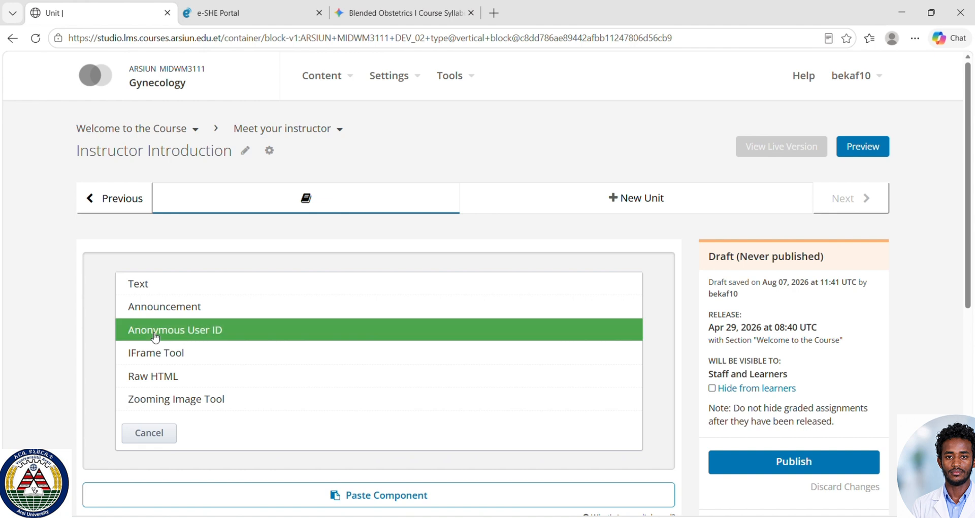
click(245, 285)
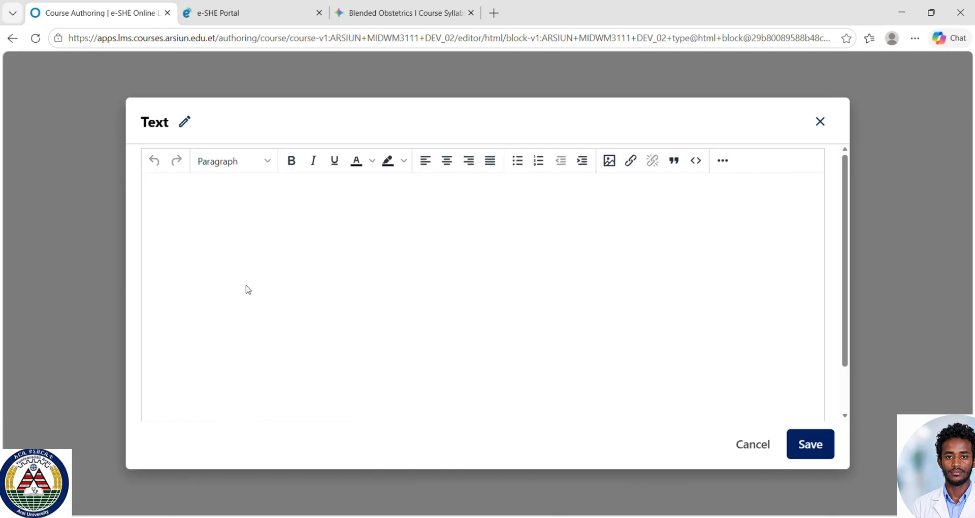
click(187, 203)
click(477, 517)
key(ctrl+v)
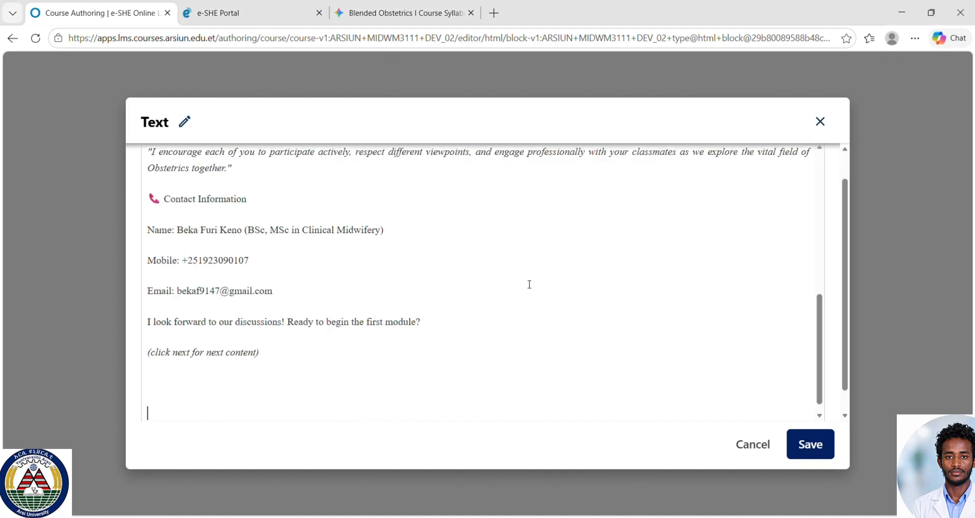
- Review the pasted introduction from start to end and save the text component
drag(813, 348, 816, 191)
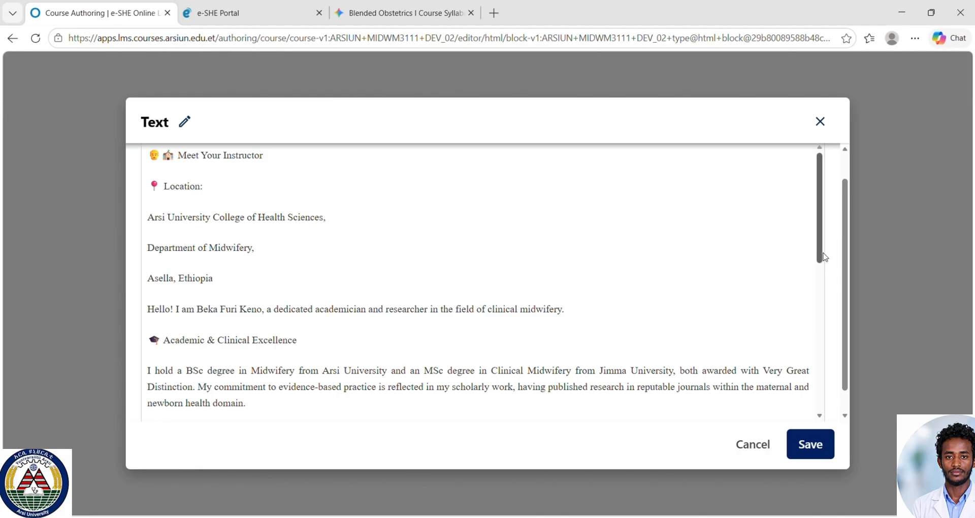
scroll(822, 287, down, 2)
drag(824, 289, 825, 315)
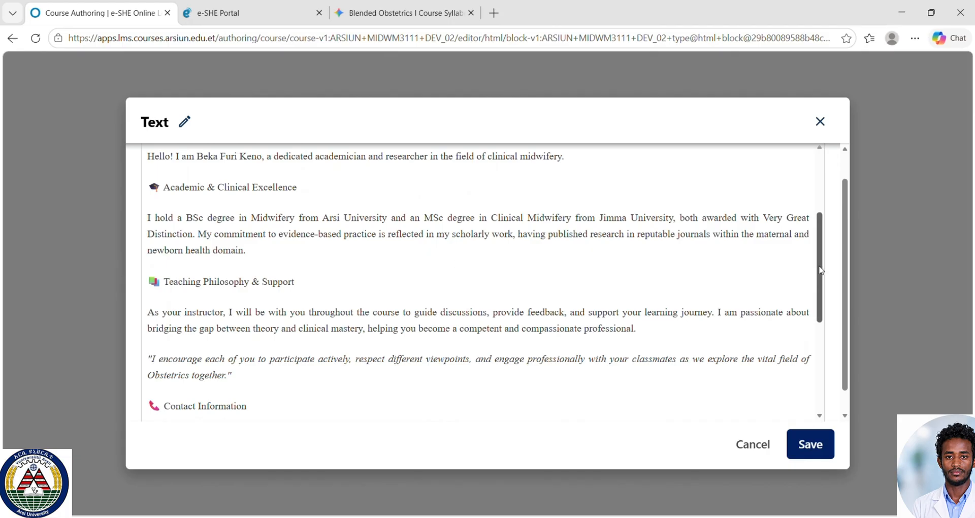
scroll(820, 270, down, 2)
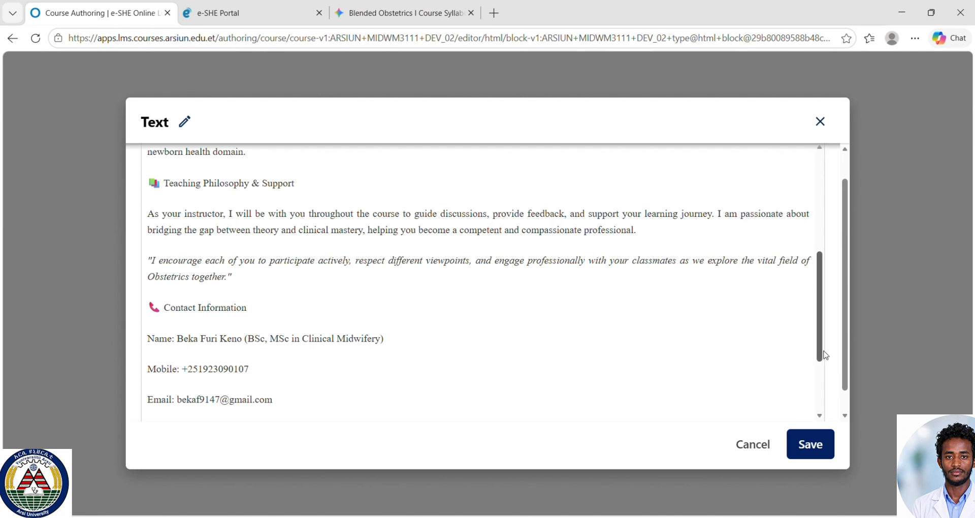
drag(823, 354, 805, 252)
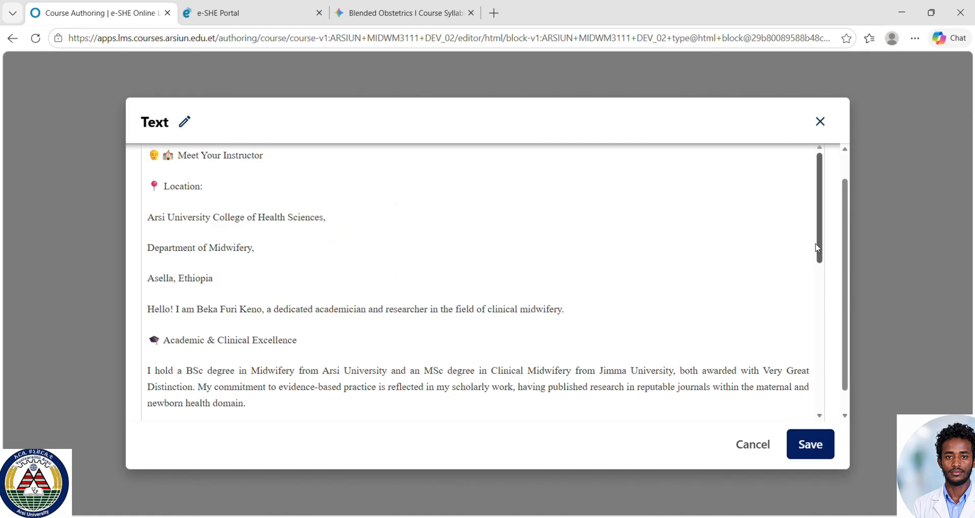
click(811, 446)
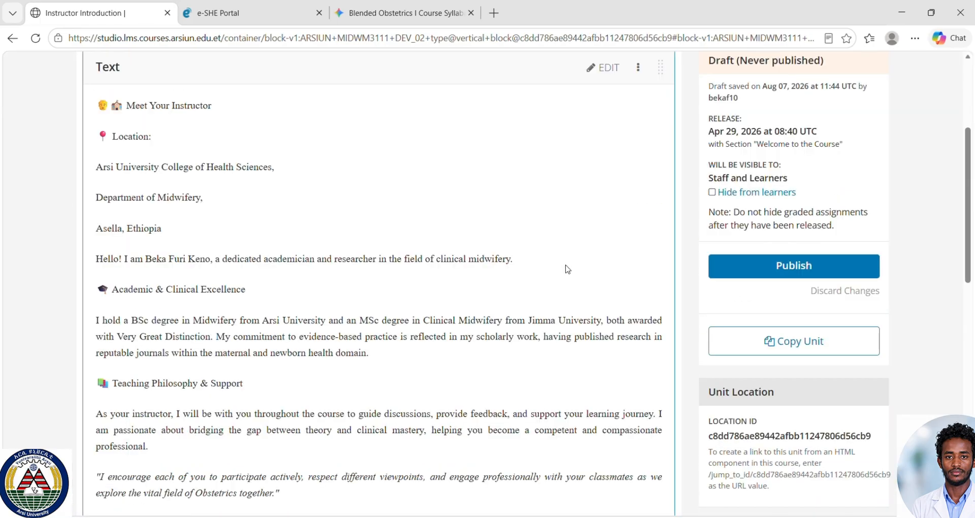
- Reopen the text component for editing and insert an empty line between the italic quotation and Contact Information
click(608, 69)
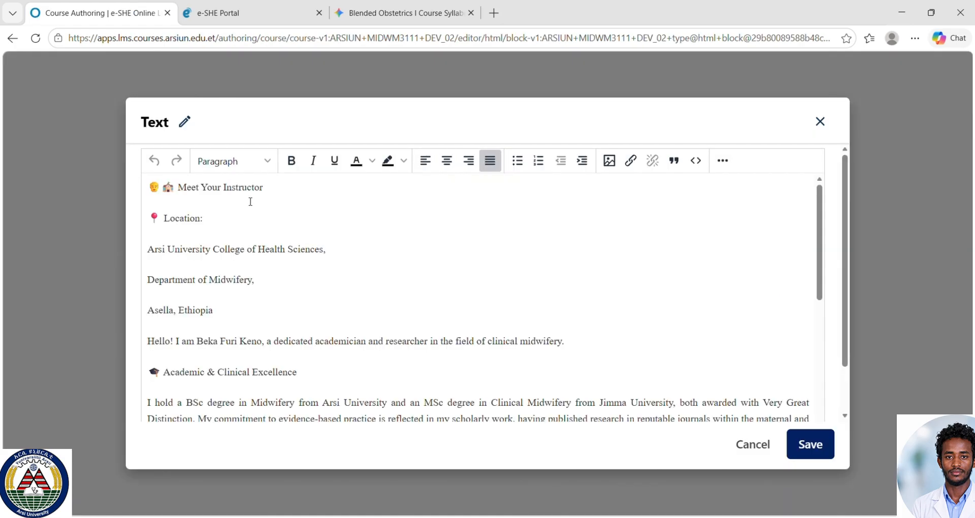
click(821, 293)
drag(821, 294, 793, 400)
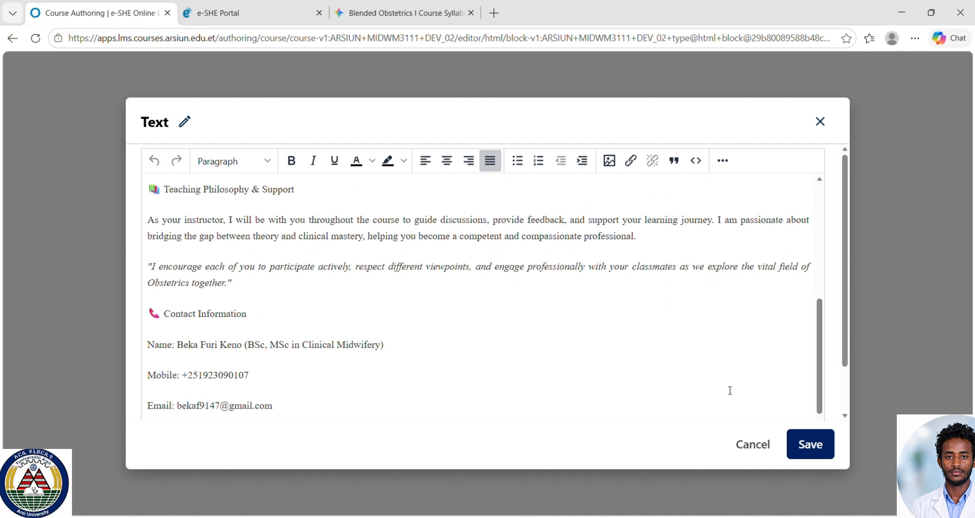
click(257, 291)
key(Return)
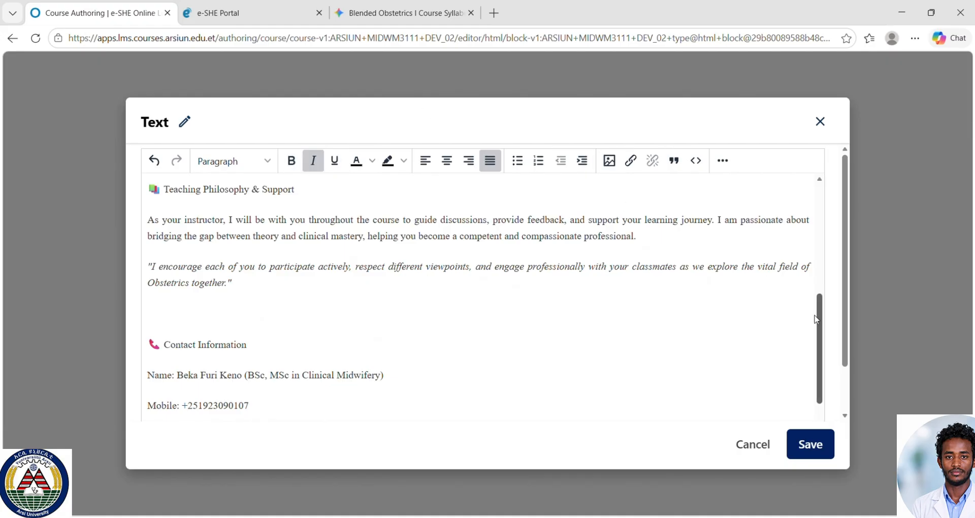
- Make the "Meet Your Instructor" heading bold and join the Arsi University College of Health Sciences line onto the Location line
drag(823, 322, 790, 122)
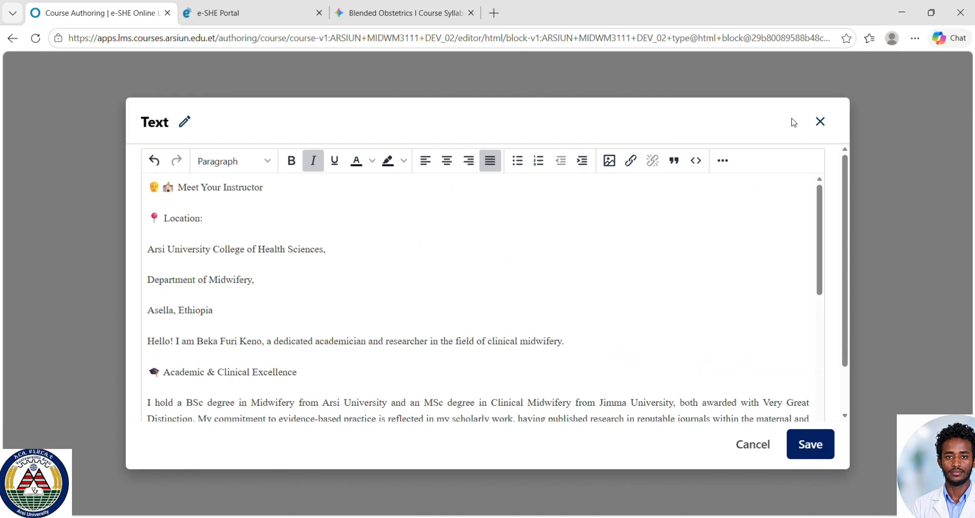
drag(272, 194, 177, 189)
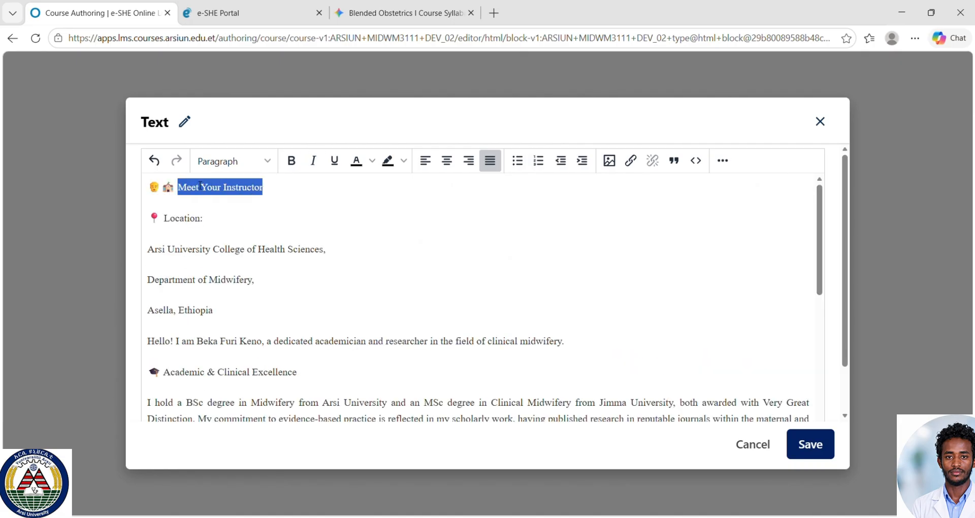
click(298, 163)
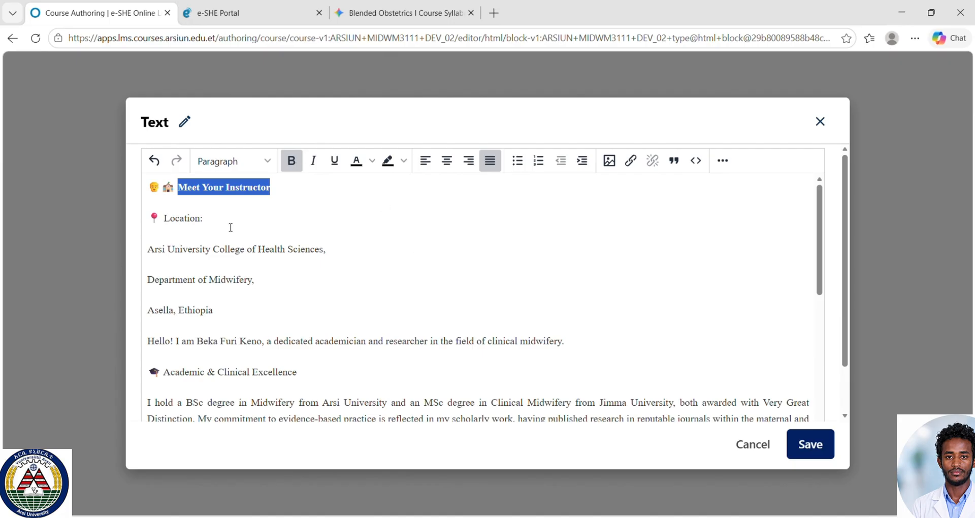
click(148, 250)
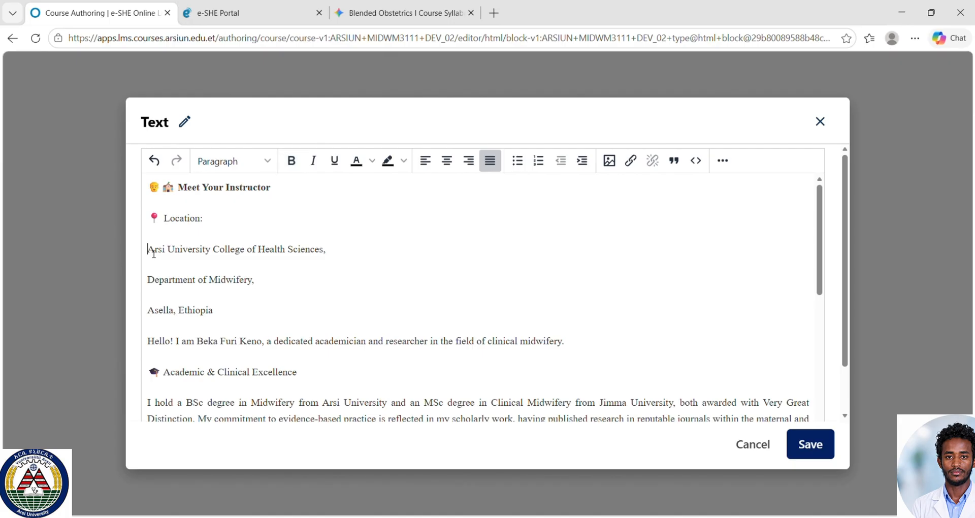
key(BackSpace)
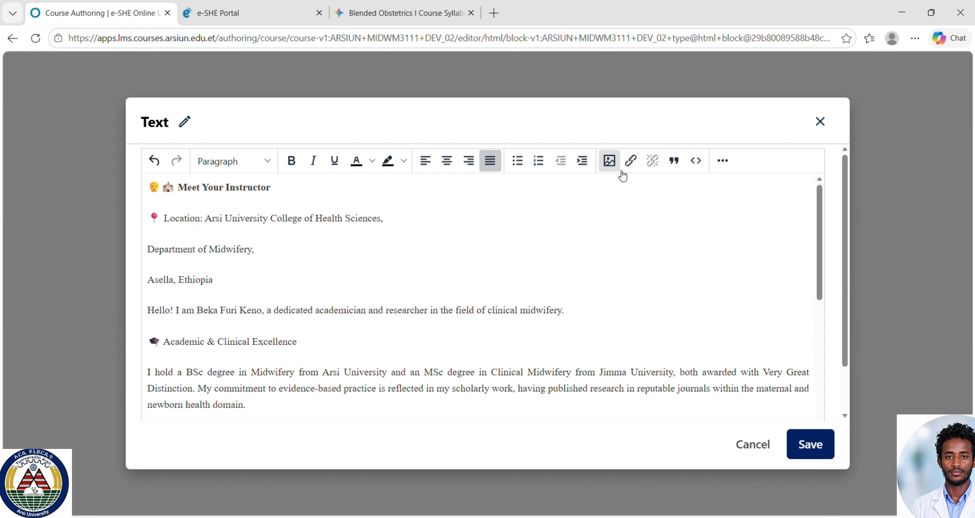
- Insert photo_2025-01-26_00-11-18.jpg on the empty line above Contact Information, entering the instructor's short name as alt text
drag(821, 243, 831, 394)
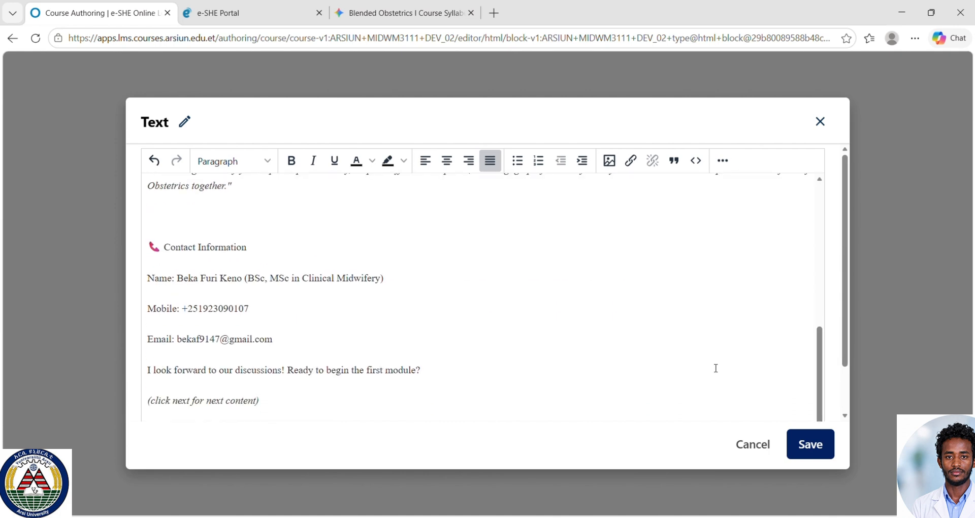
click(162, 219)
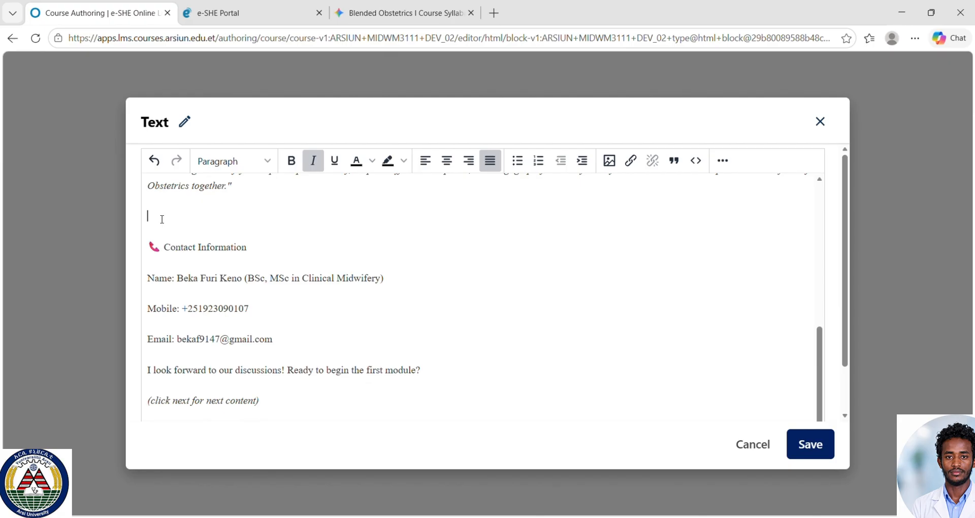
click(611, 162)
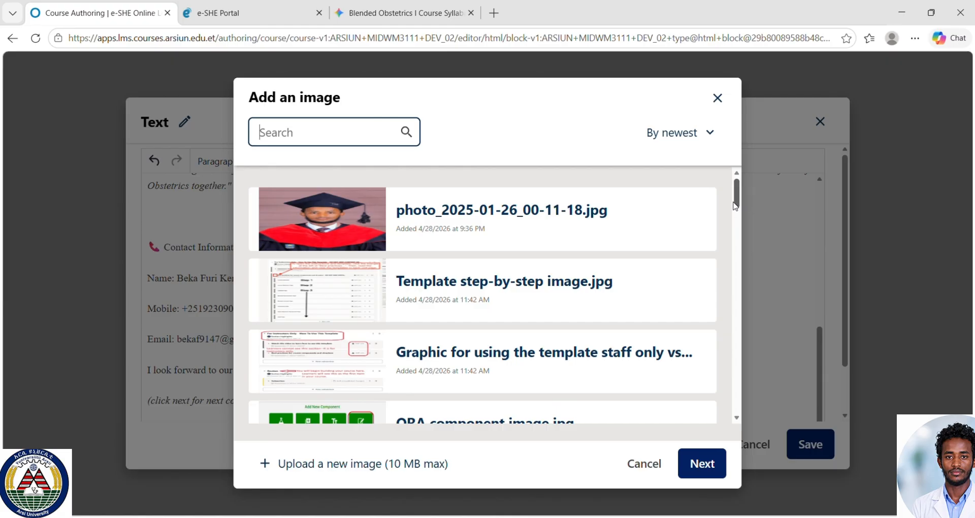
drag(736, 206, 731, 134)
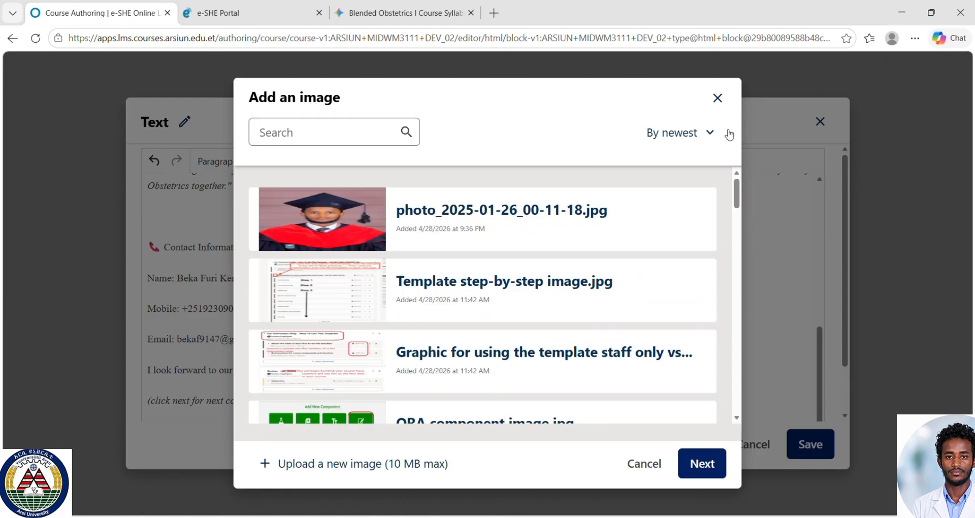
click(437, 236)
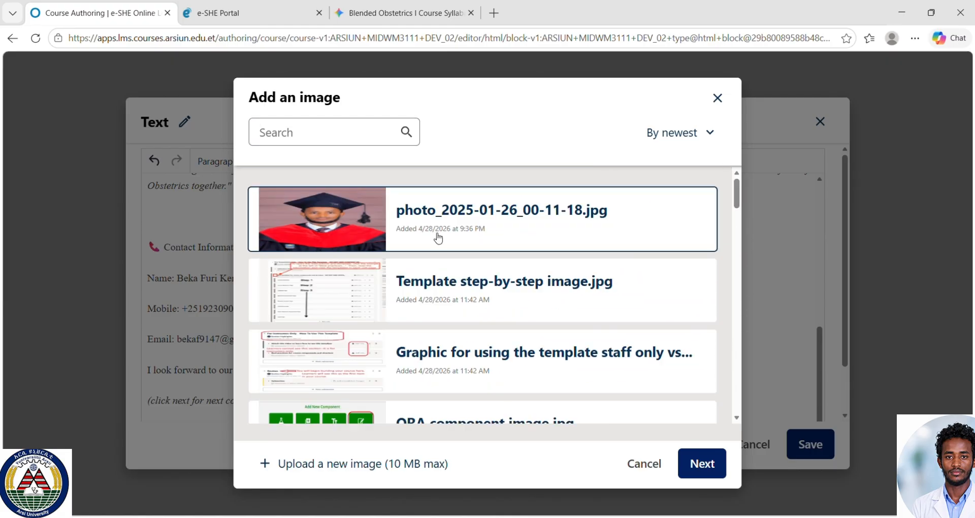
click(702, 464)
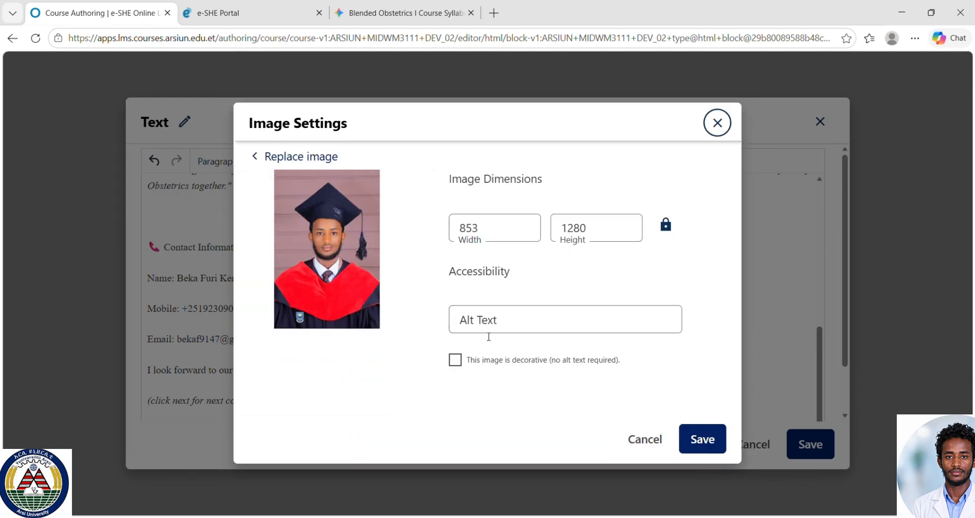
click(488, 320)
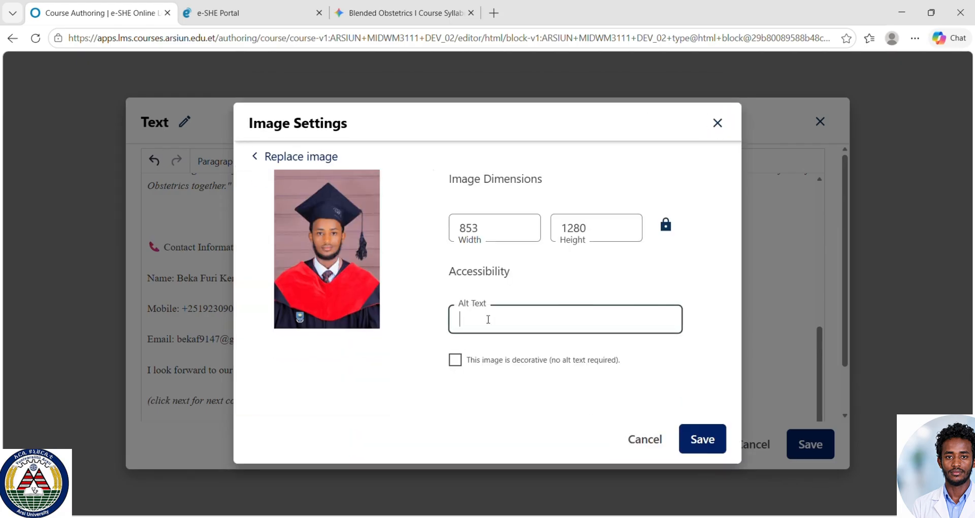
text(beki)
click(700, 437)
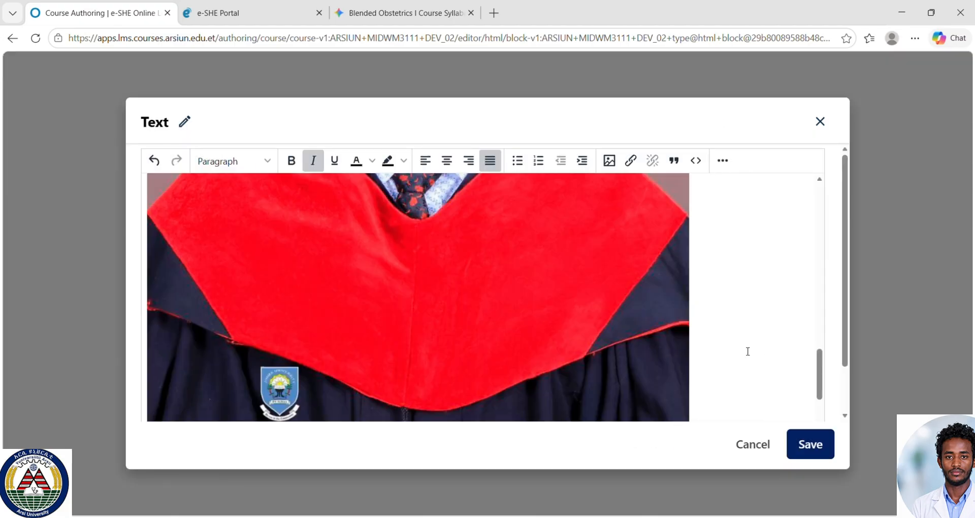
- Shrink the instructor photo proportionally to a small thumbnail above Contact Information and save the text component
click(563, 296)
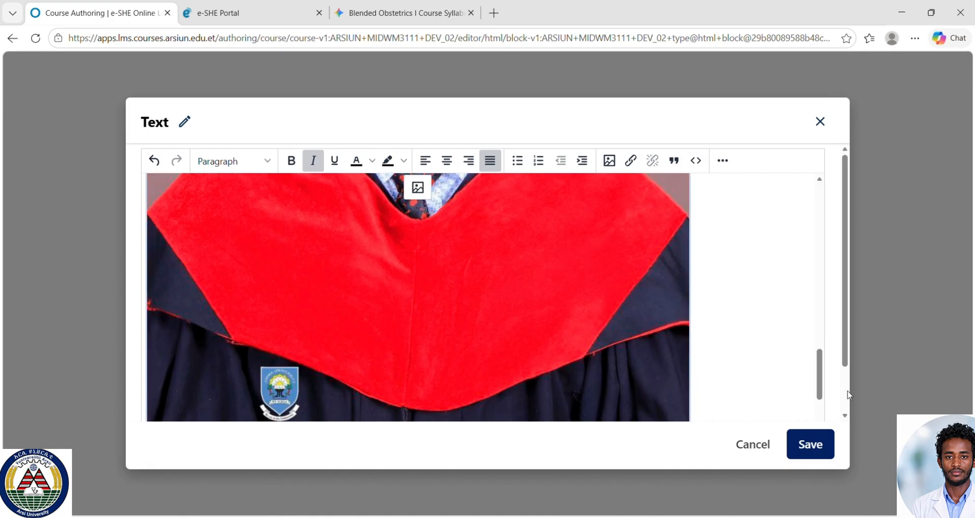
drag(820, 392, 822, 424)
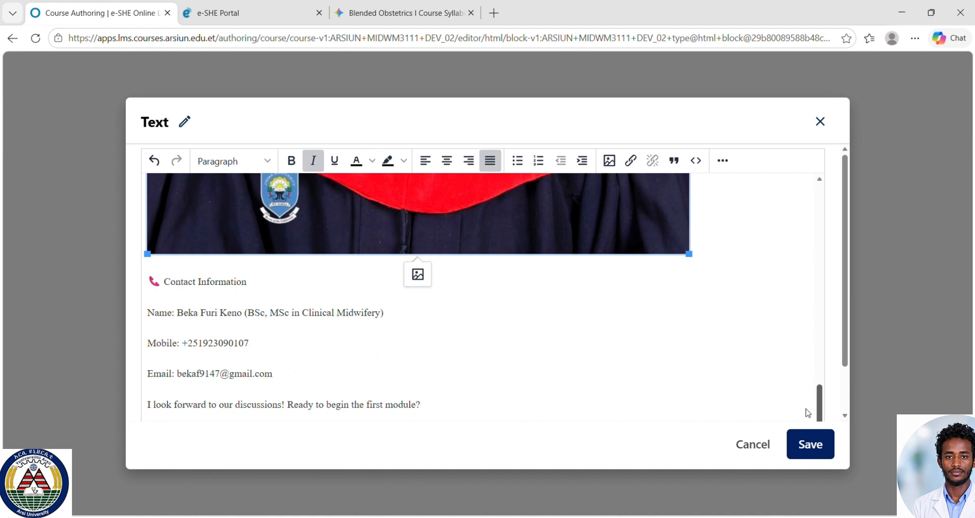
drag(688, 253, 483, 162)
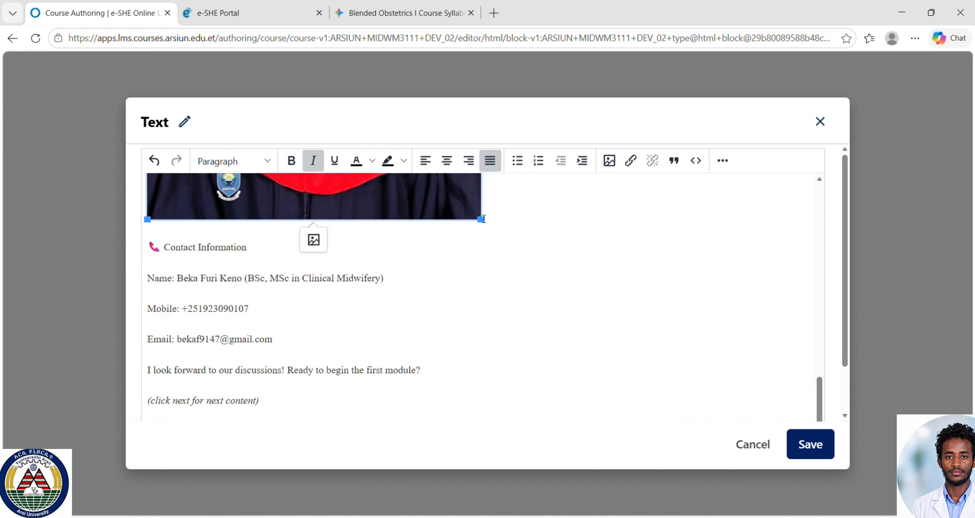
drag(484, 219, 320, 181)
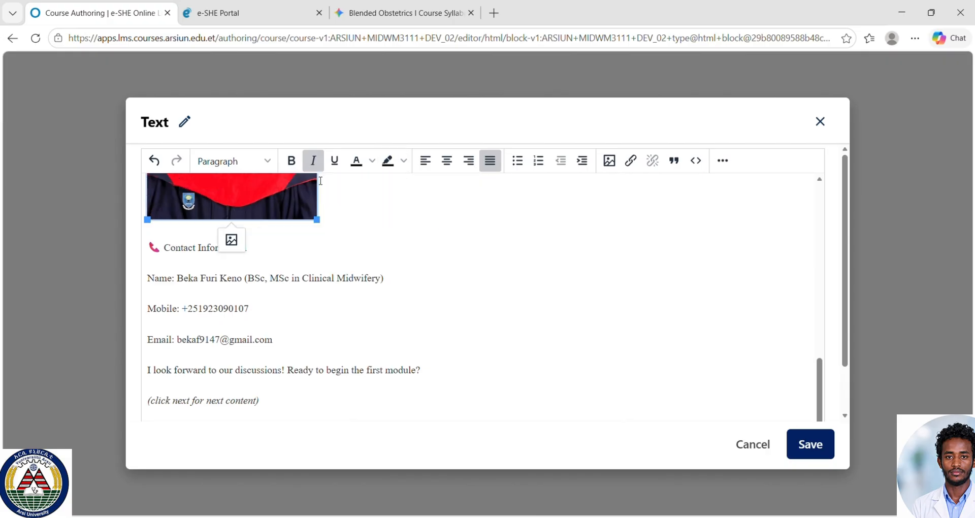
drag(317, 220, 276, 178)
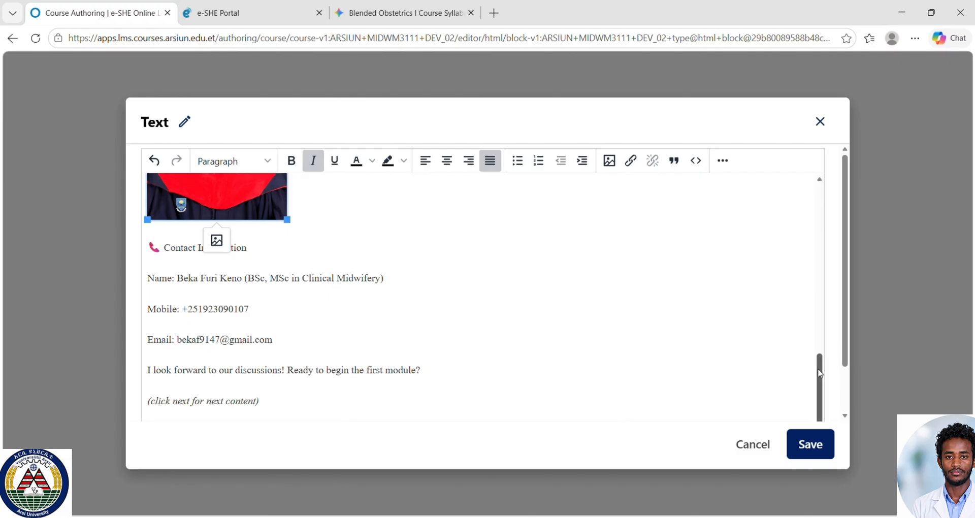
drag(819, 373, 810, 306)
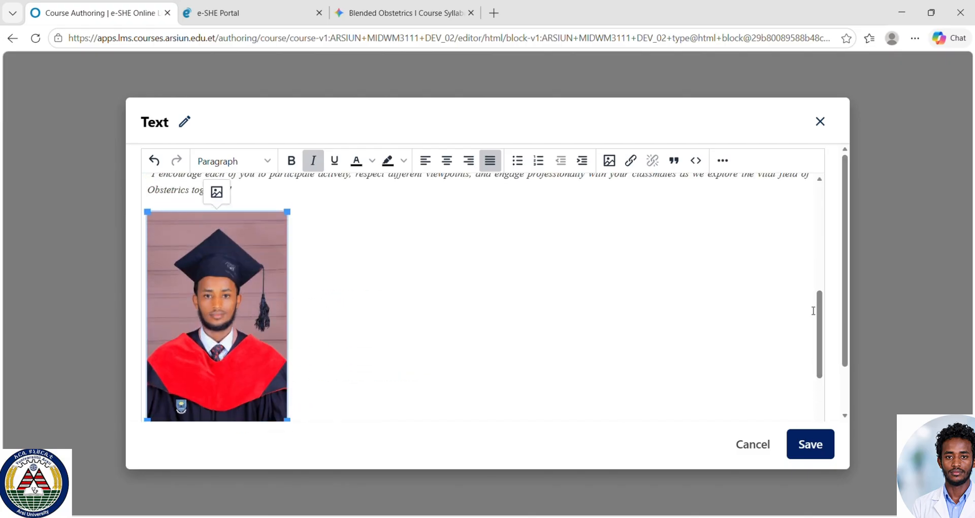
drag(288, 211, 225, 326)
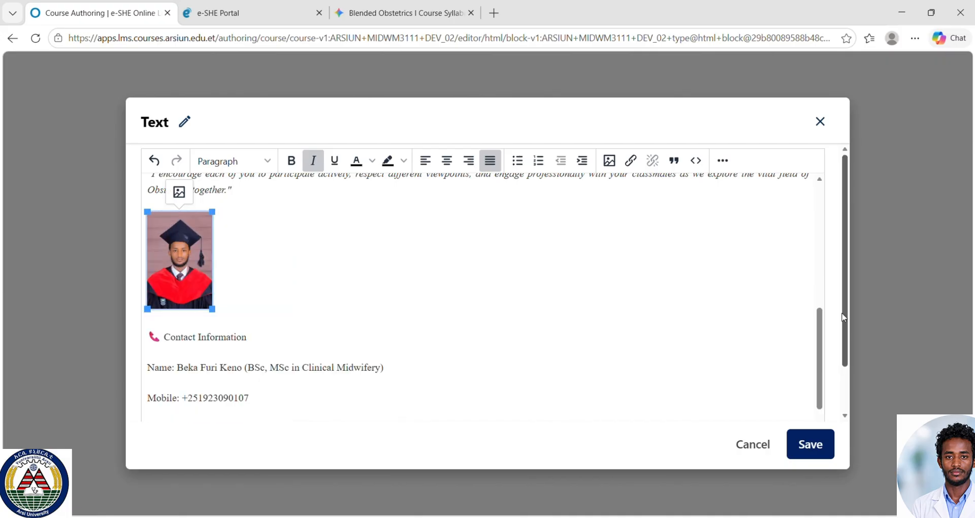
drag(820, 341, 818, 392)
click(827, 459)
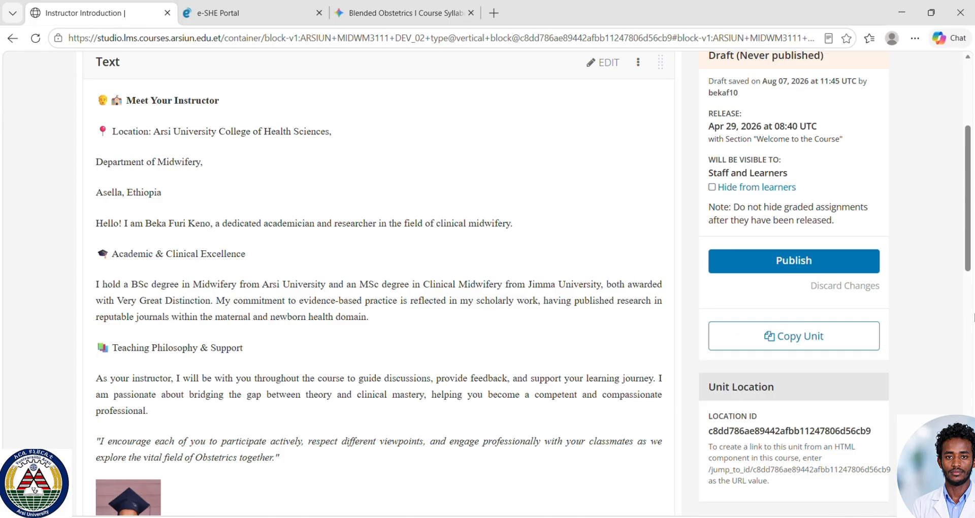
- Reopen the text component, rename it "Instructor introduction" and save it
drag(967, 269, 951, 310)
scroll(942, 228, up, 7)
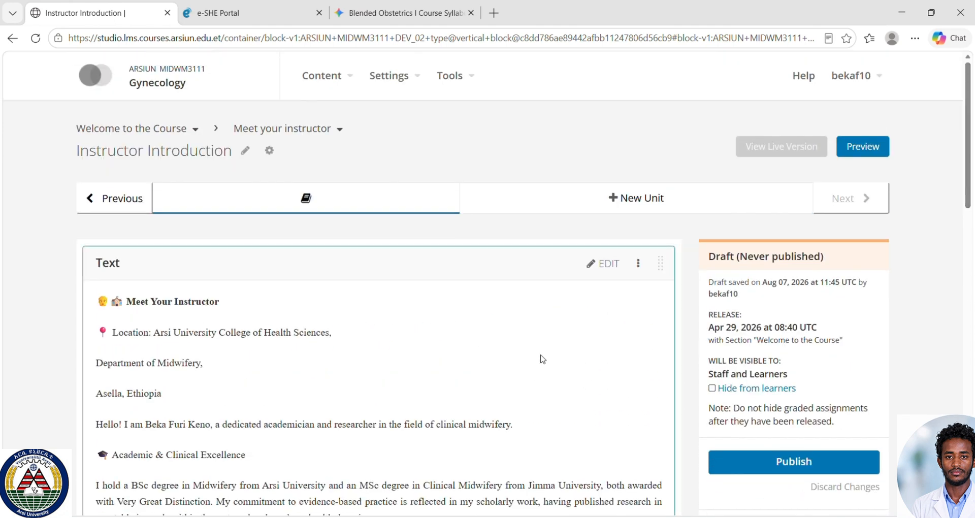
click(604, 263)
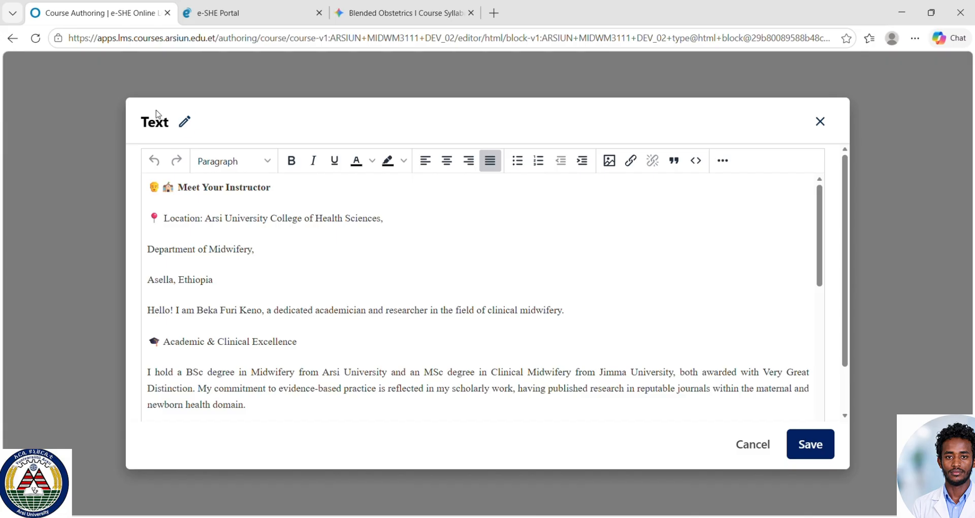
click(187, 123)
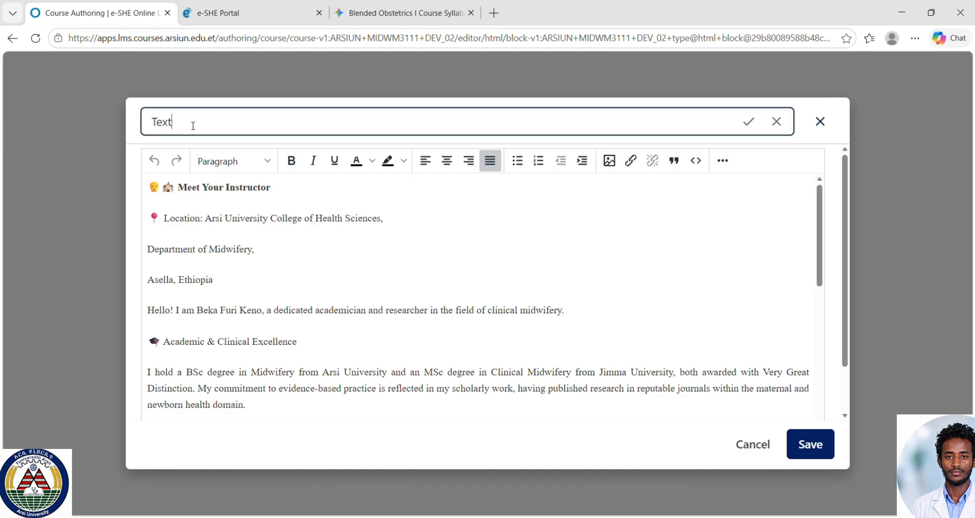
key(BackSpace)
key(BackSpace)
key(BackSpace)
text(Instructor introductio)
text(n)
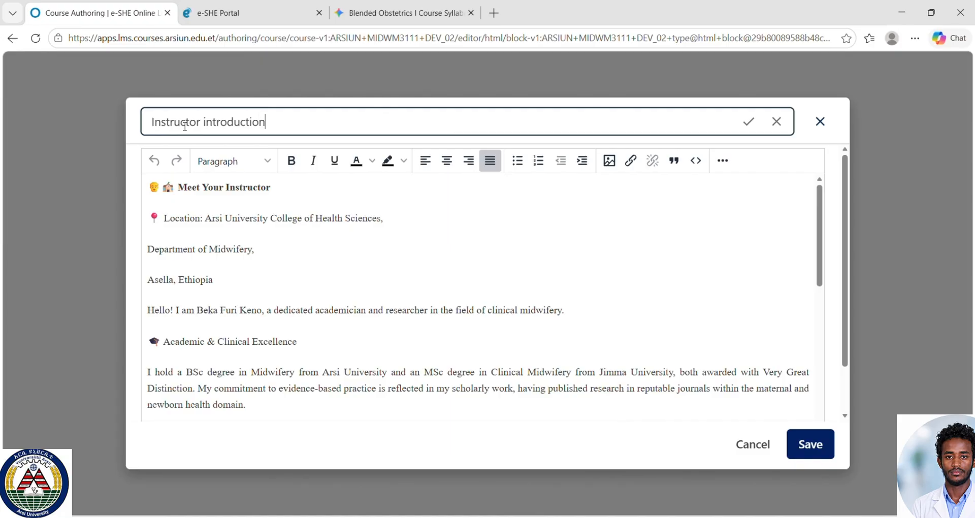
click(810, 445)
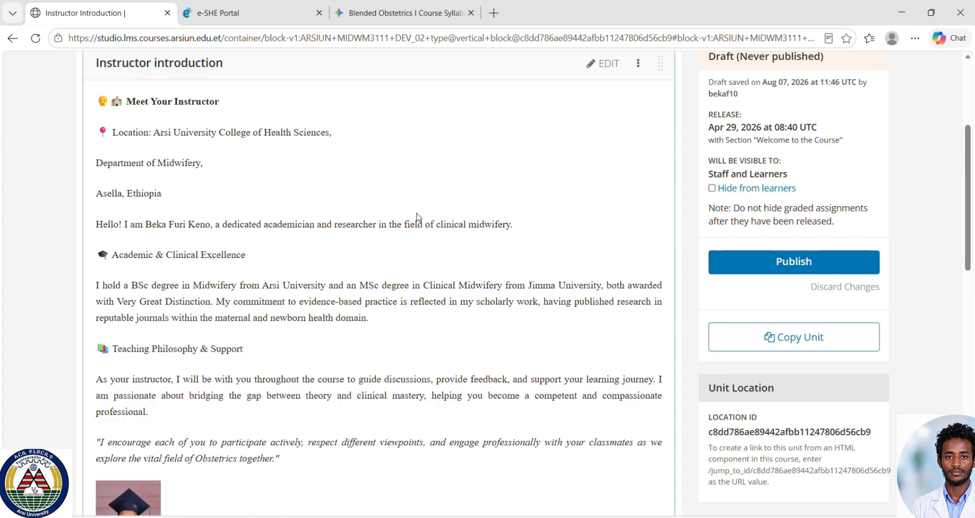
- Preview the Instructor Introduction unit in the learner view and return to the unit's authoring page
drag(970, 231, 957, 166)
click(862, 147)
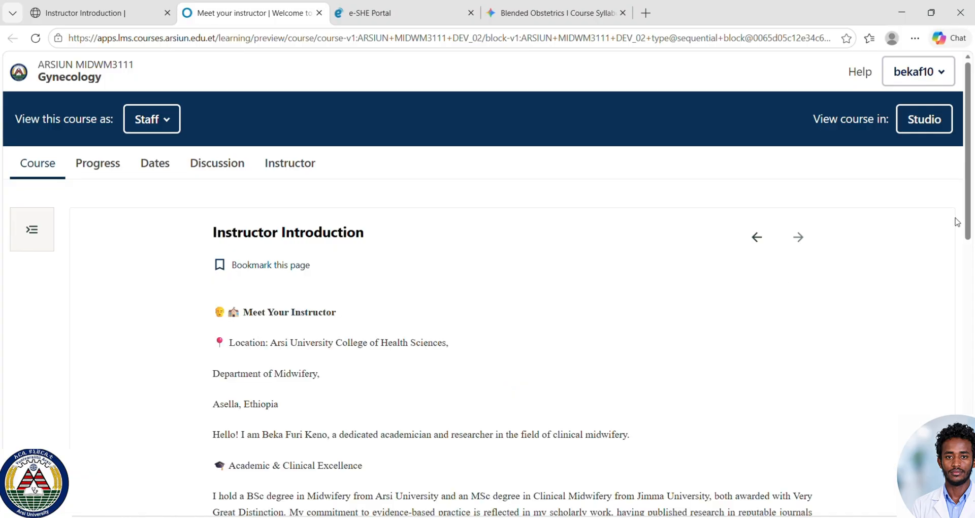
drag(967, 214, 940, 222)
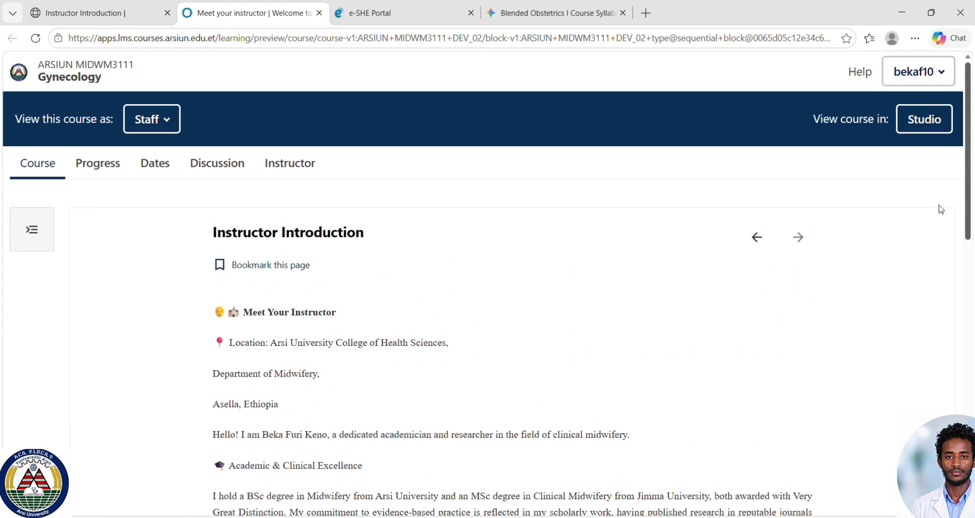
click(80, 23)
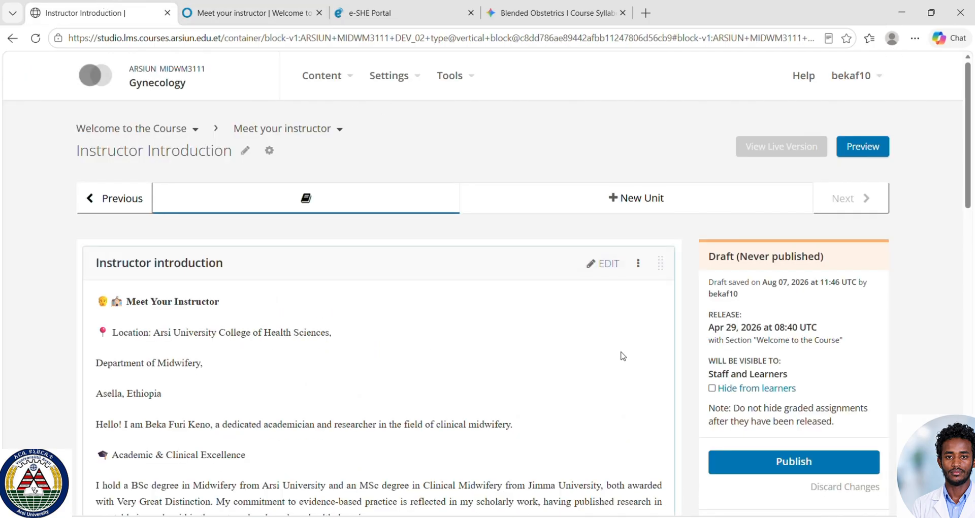
- Copy the entire content of the Instructor introduction component and paste it into the prompt of the open Gemini chat
click(614, 264)
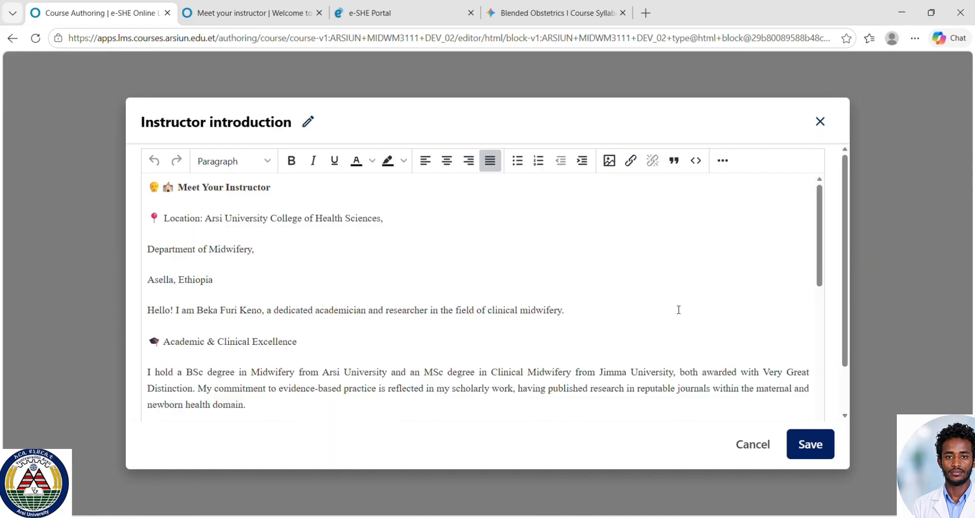
click(352, 286)
key(ctrl+a)
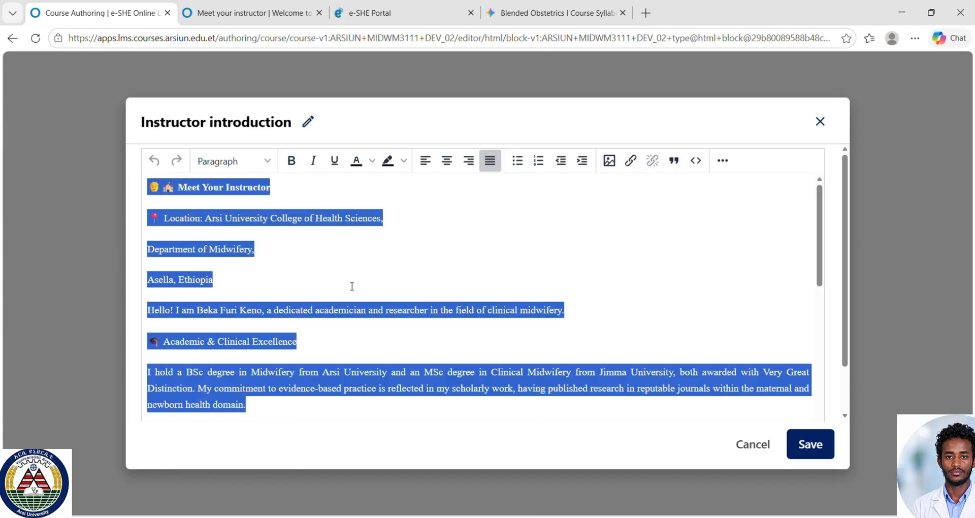
click(540, 11)
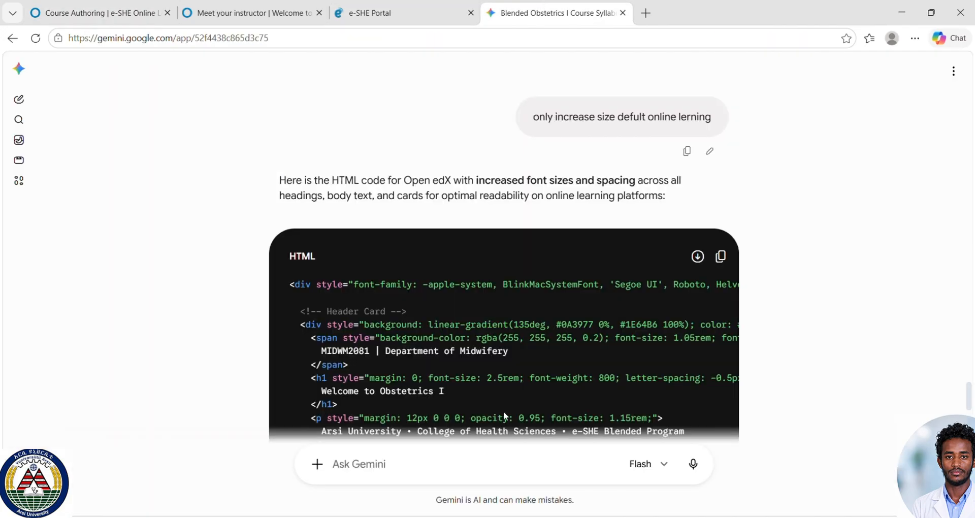
key(ctrl+v)
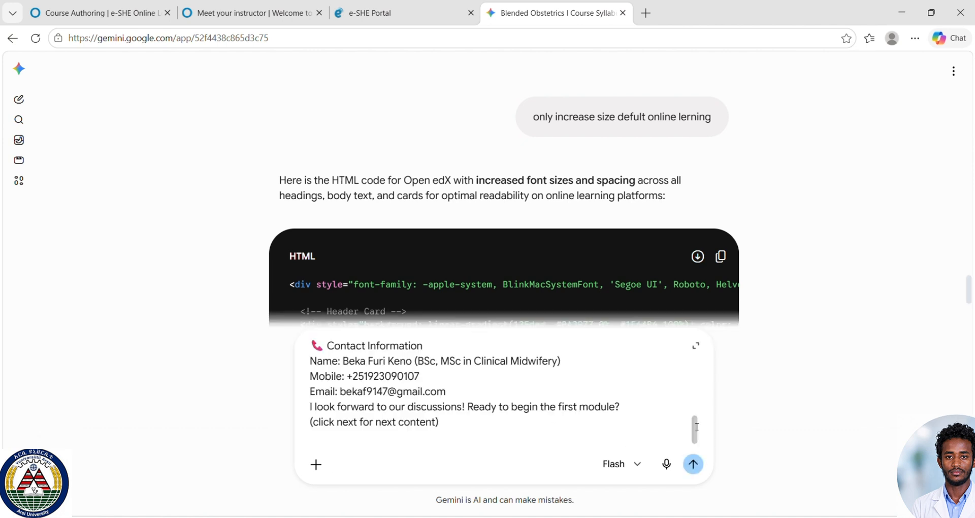
- Attach the instructor's portrait photo to the prompt, add the request "make smart html code for openedx" and send it
click(316, 464)
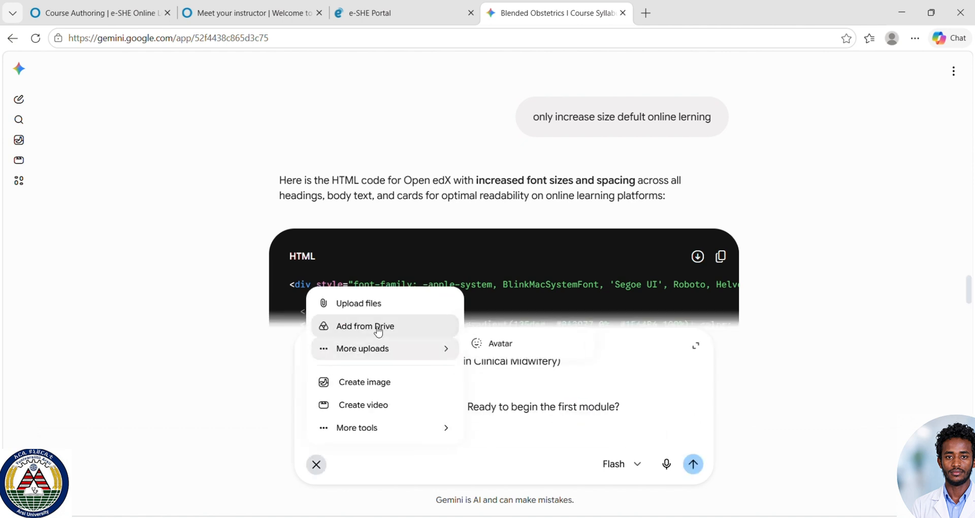
click(377, 307)
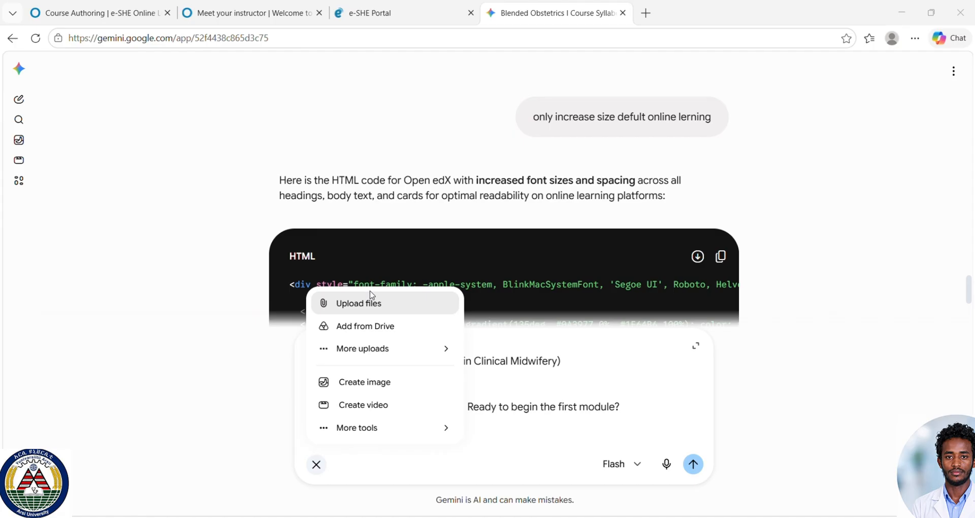
click(497, 338)
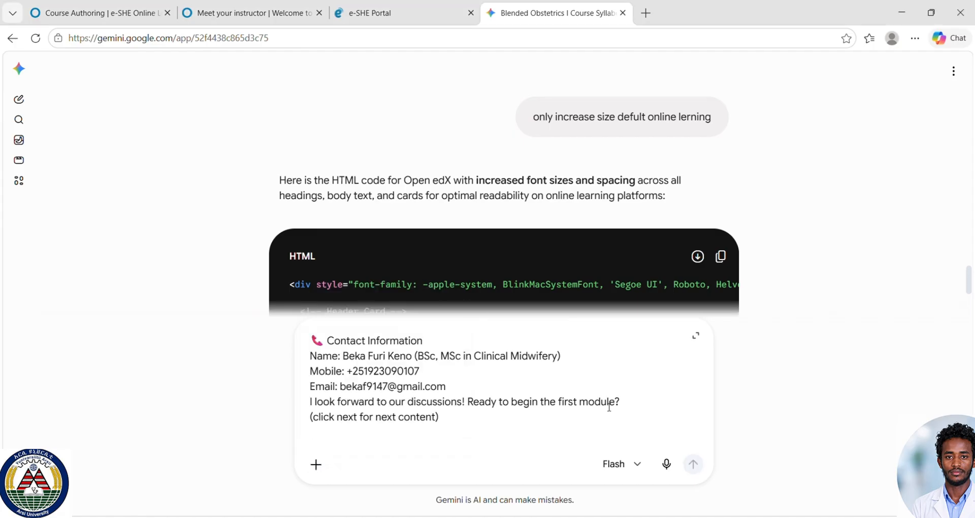
key(ctrl+v)
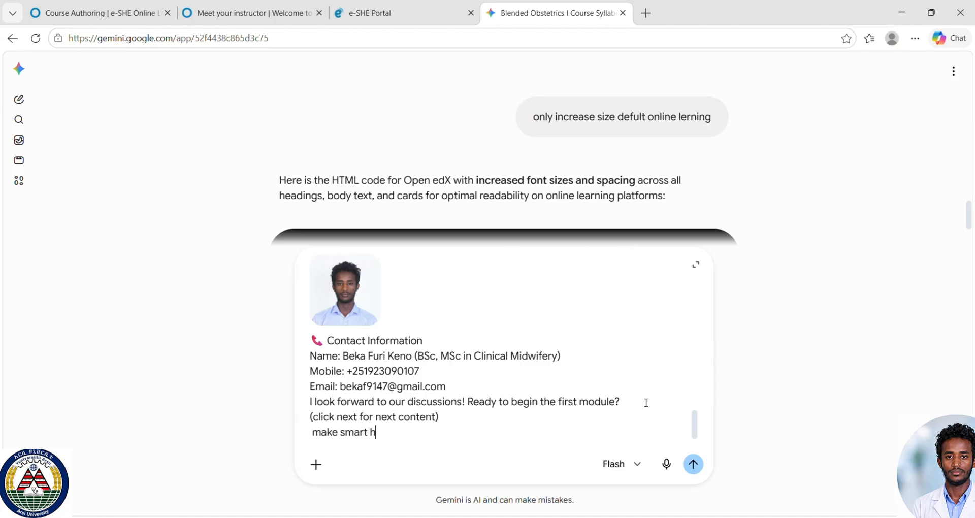
text(ml code for openedx)
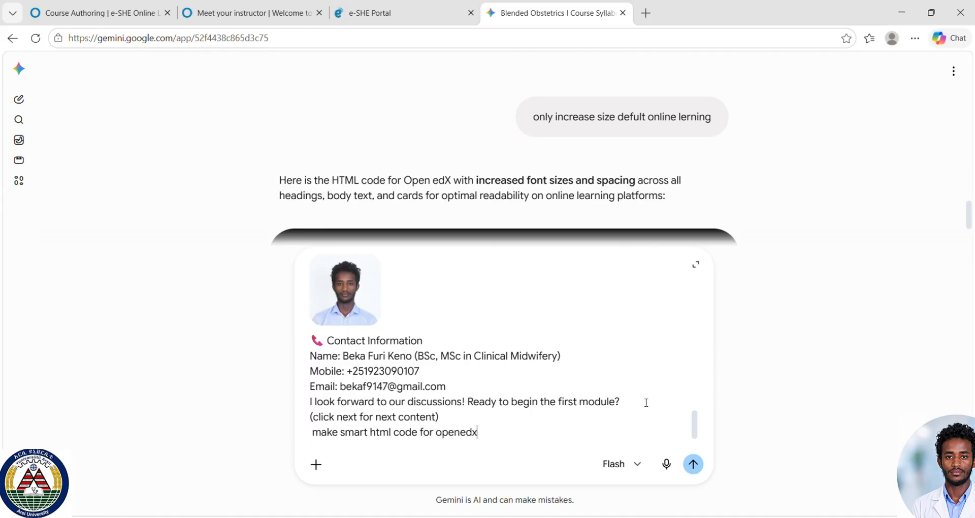
key(Return)
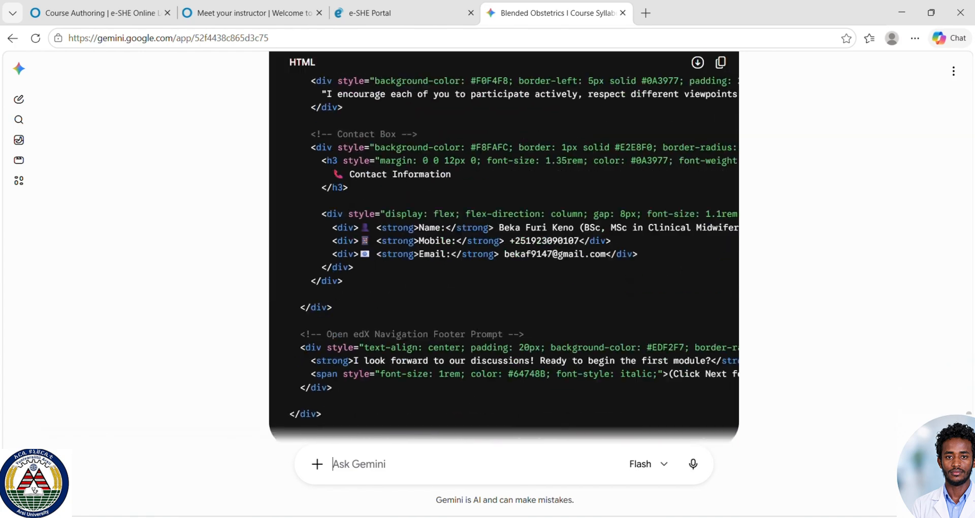
- Copy the HTML code generated by Gemini, switch back to the course editor and save and close the Instructor introduction component
scroll(503, 247, down, 2)
scroll(504, 247, up, 6)
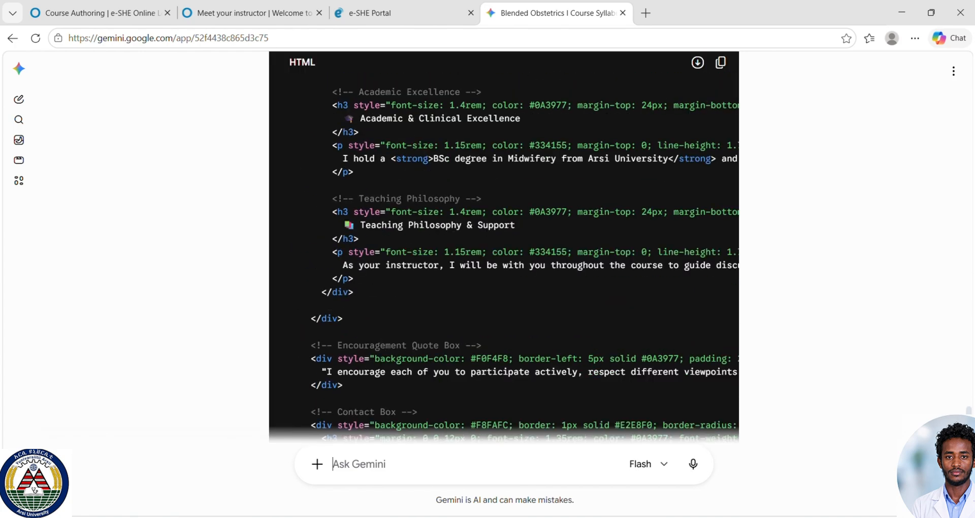
click(721, 62)
click(261, 10)
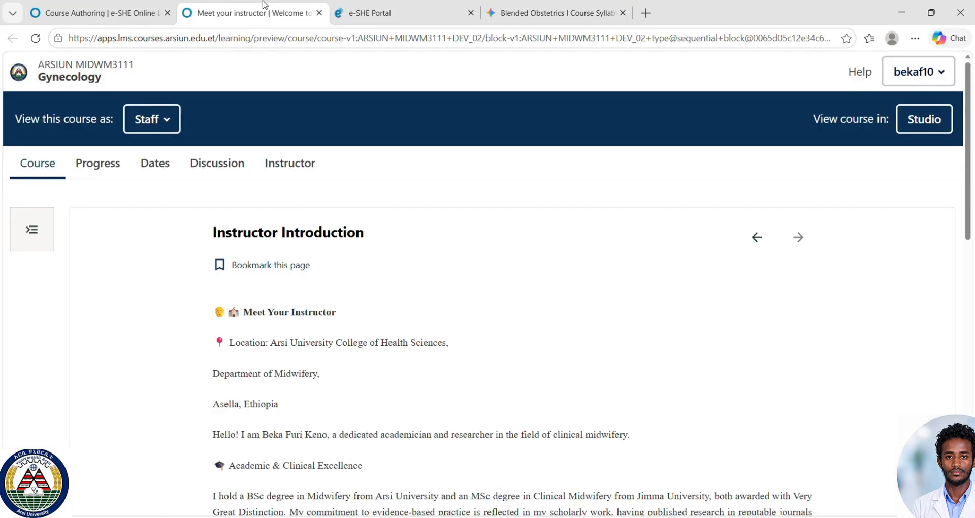
click(91, 10)
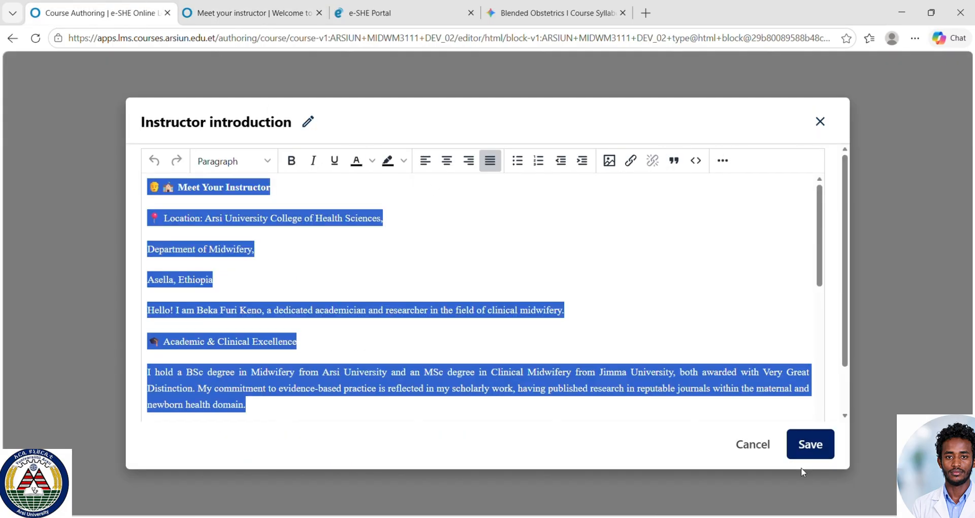
click(815, 448)
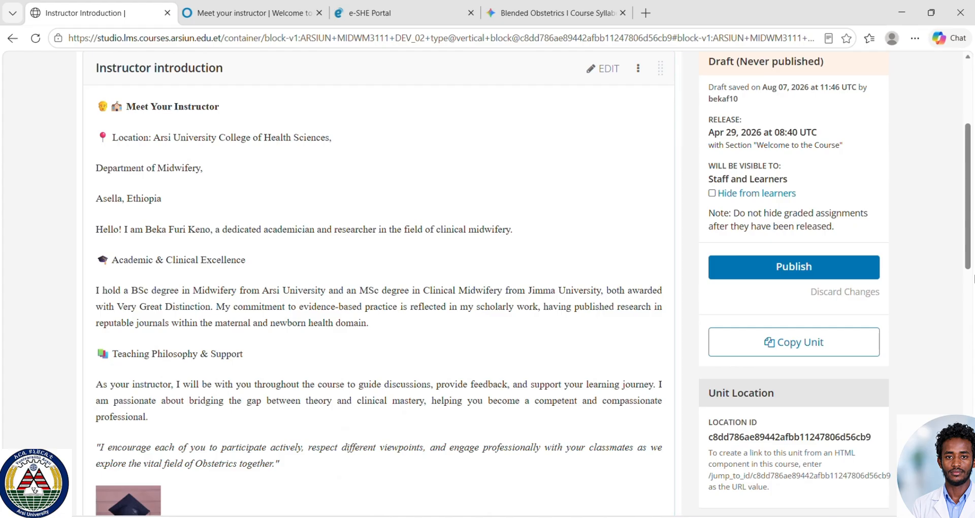
- Add a Raw HTML component below the text component, replace its placeholder code with the copied HTML and save it
drag(972, 264, 972, 413)
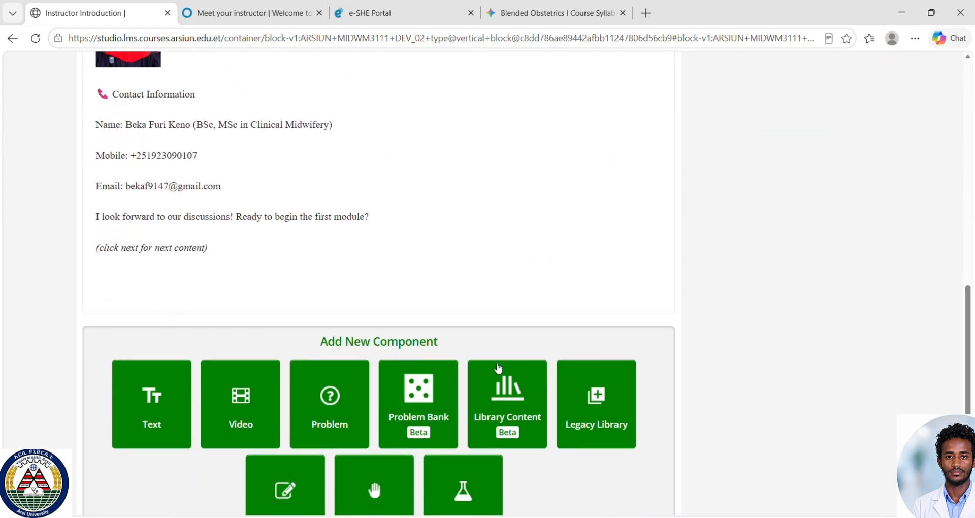
click(180, 415)
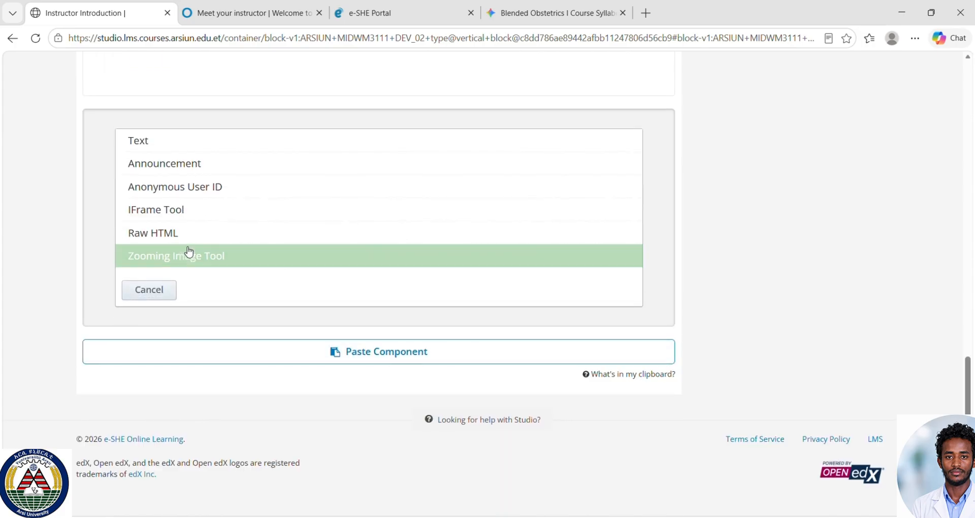
click(187, 243)
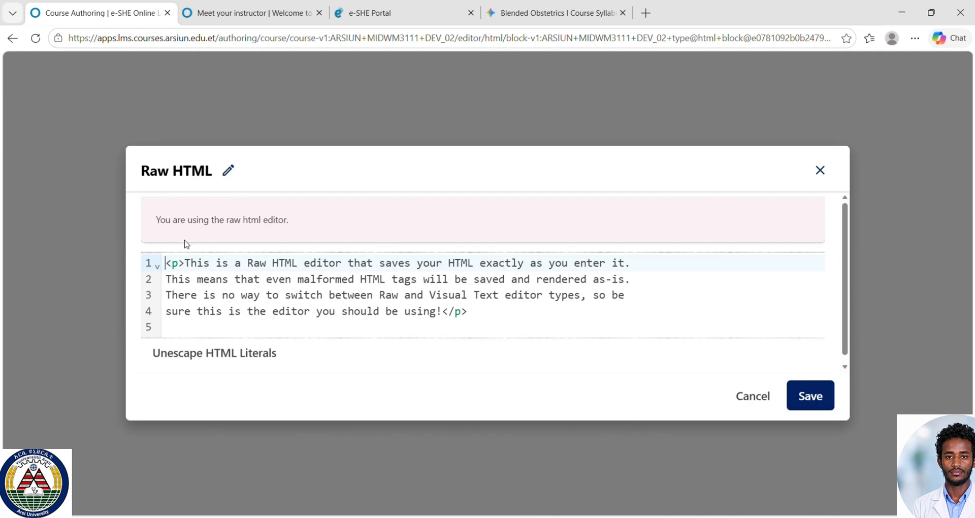
click(234, 297)
key(ctrl+a)
key(ctrl+v)
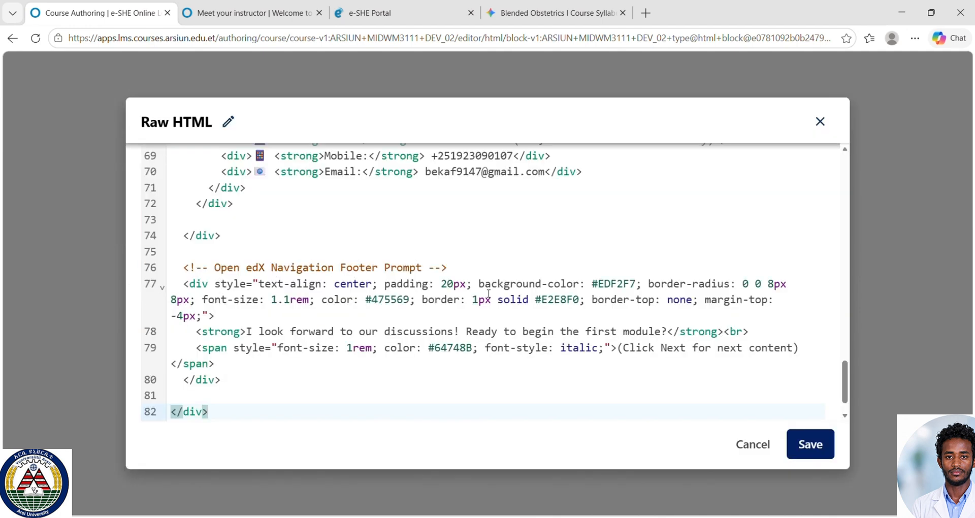
click(827, 458)
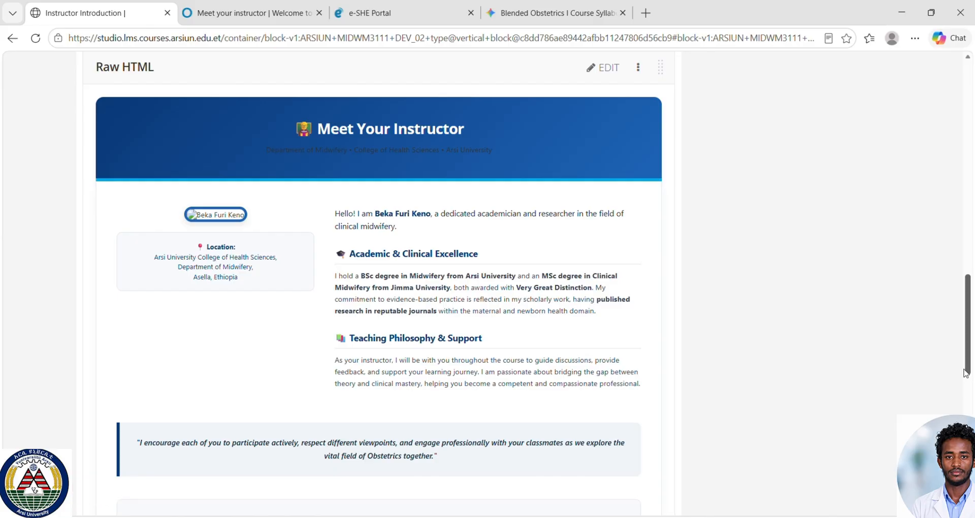
- Look over the rendered Raw HTML component down to its footer and check the course preview of the unit
drag(966, 375, 966, 443)
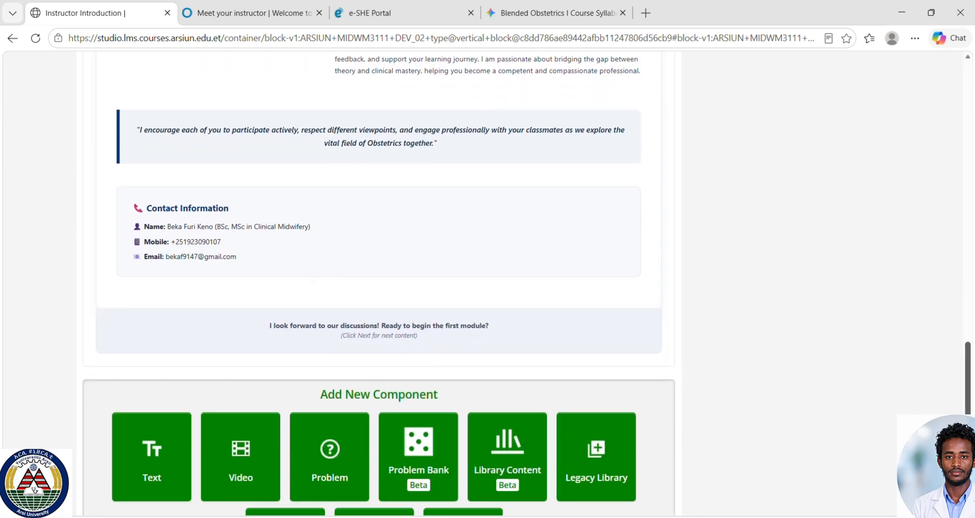
scroll(361, 384, up, 7)
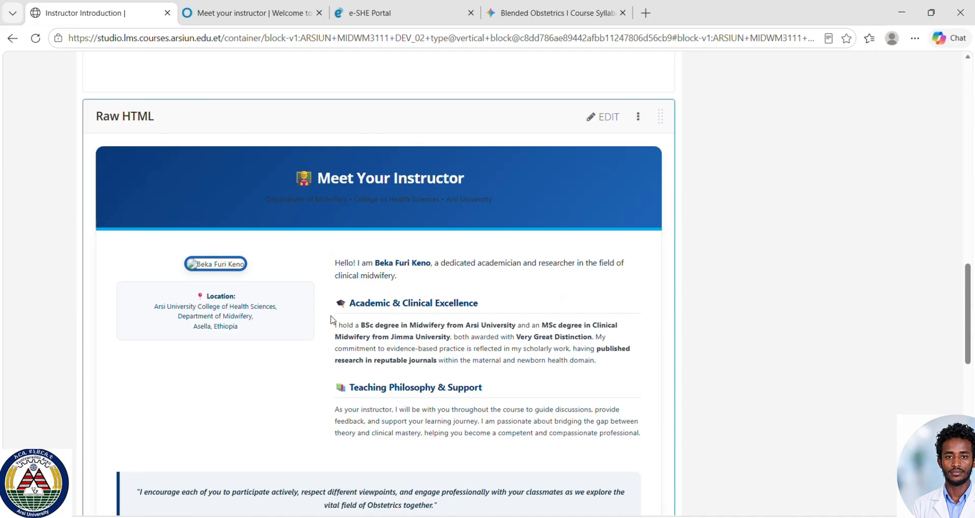
click(521, 19)
click(256, 11)
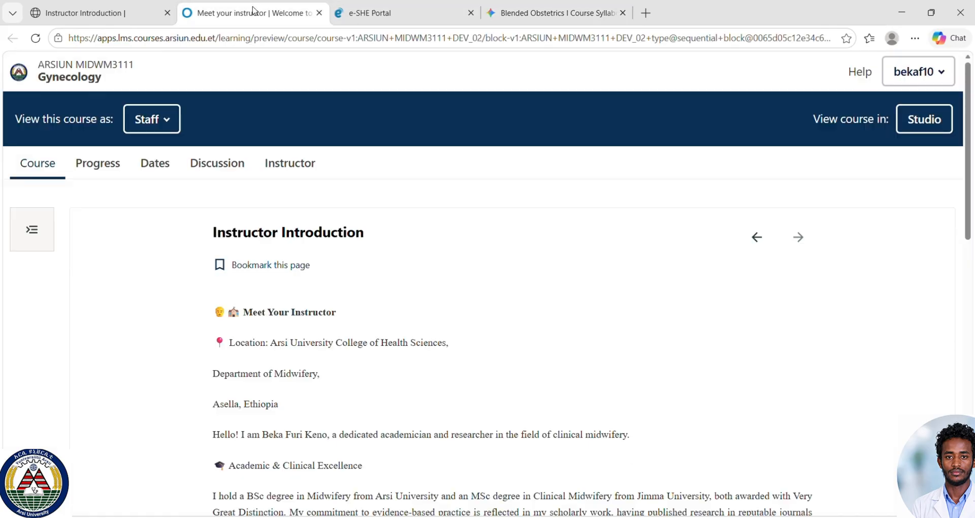
- Switch to the e-SHE portal, view it as Instructor and open the Obstetrics I run 2026_06_01 in Studio
click(380, 6)
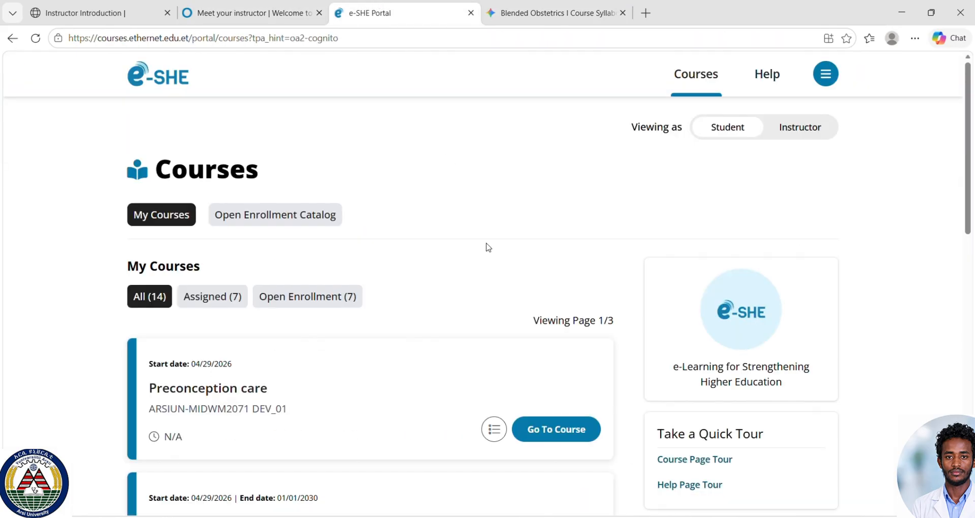
click(800, 132)
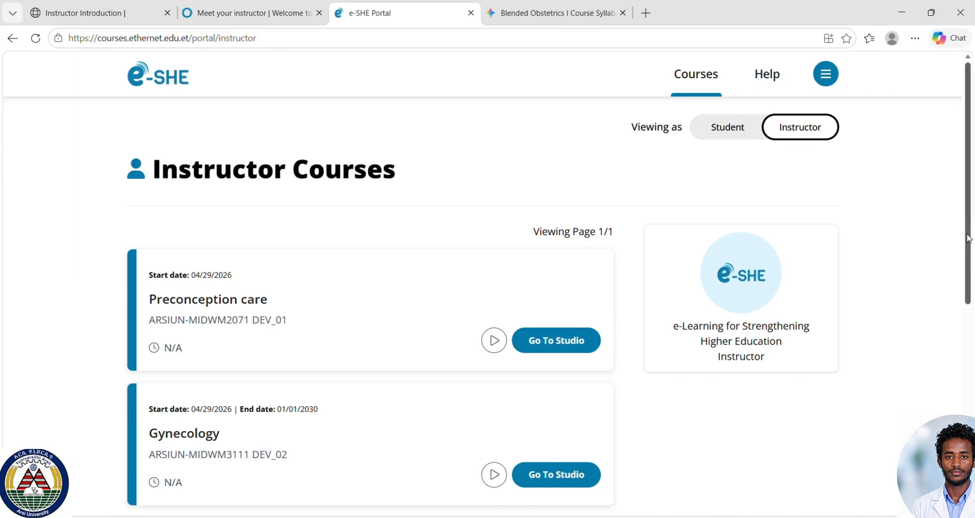
click(640, 187)
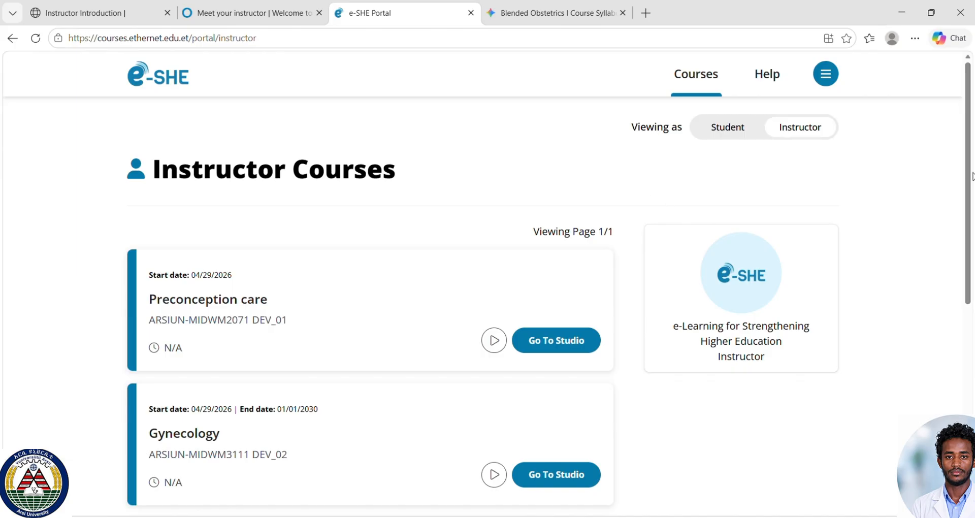
drag(971, 176, 972, 315)
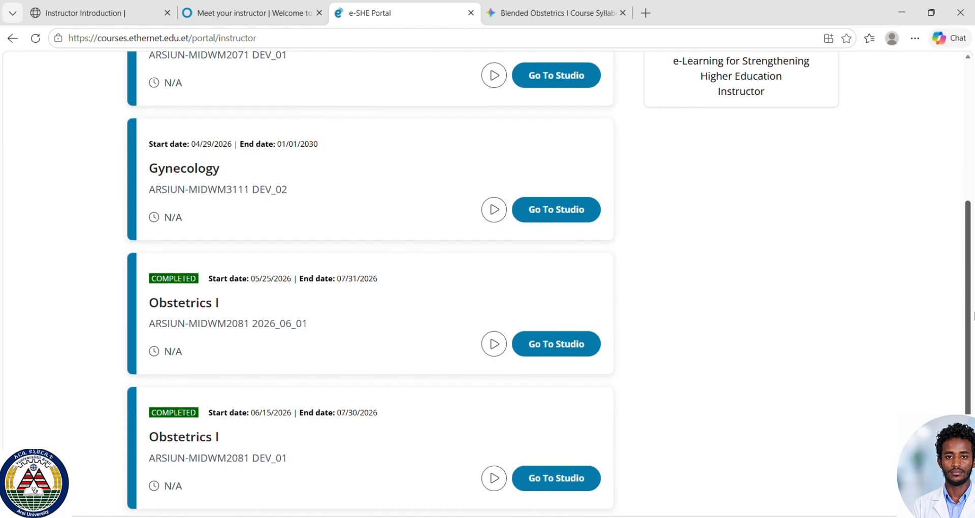
click(574, 344)
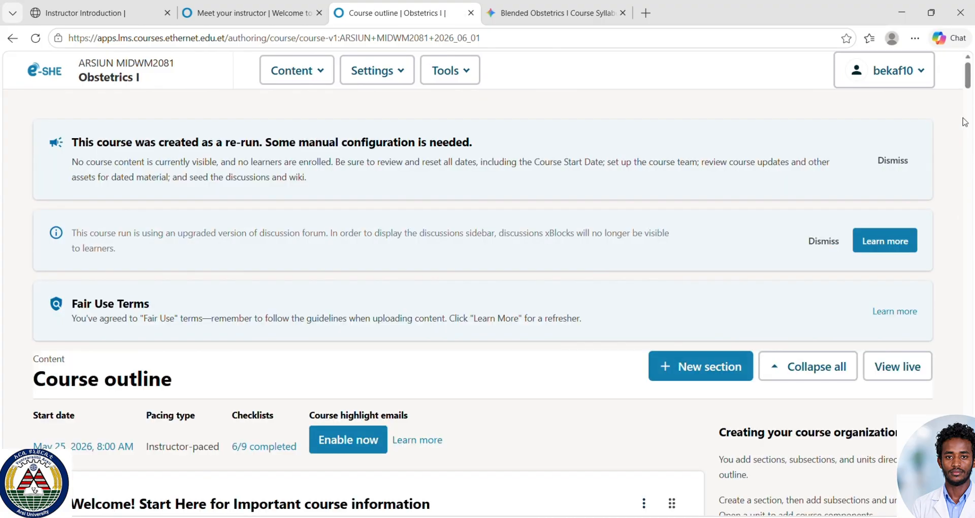
- Open the Instructor Introduction unit of Obstetrics I and examine the layout of its Meet Your Instructor component
drag(967, 82, 954, 111)
click(171, 316)
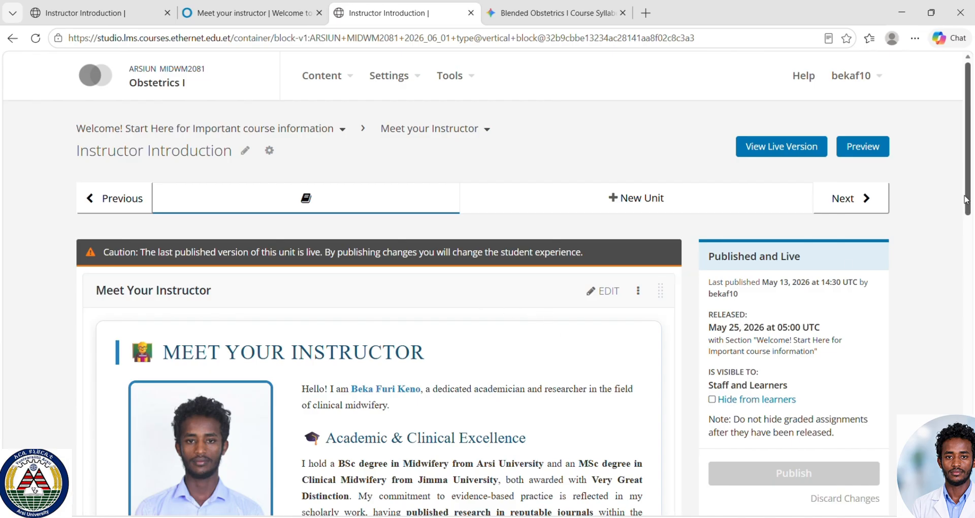
drag(966, 199, 970, 269)
drag(969, 274, 965, 148)
- Switch to the Gemini chat and send the request "photo html is not generated insert at top"
click(504, 5)
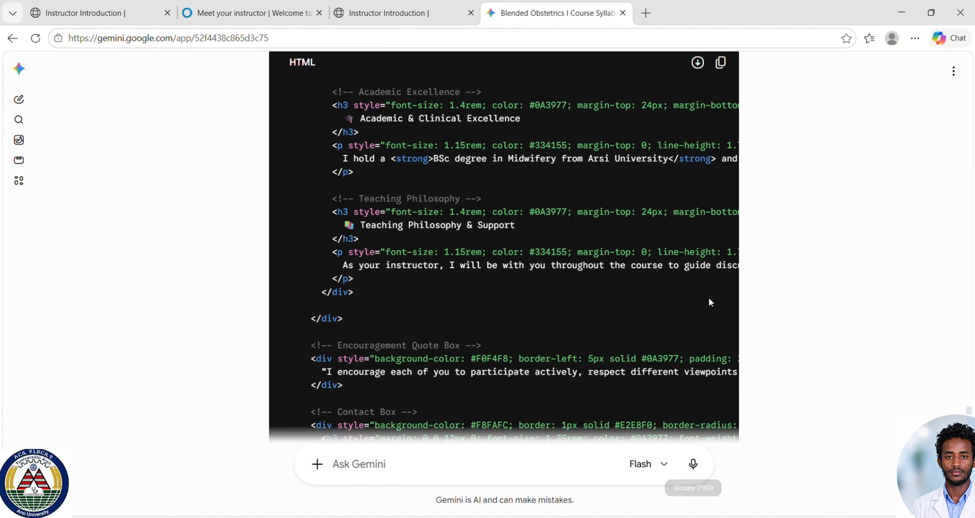
click(393, 462)
text(p)
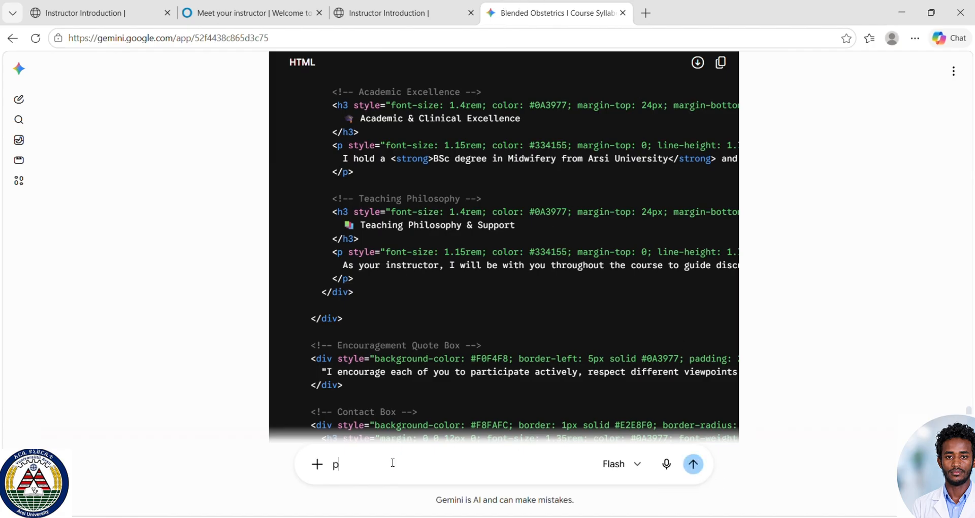
text(hoto html is not gr)
text(erat)
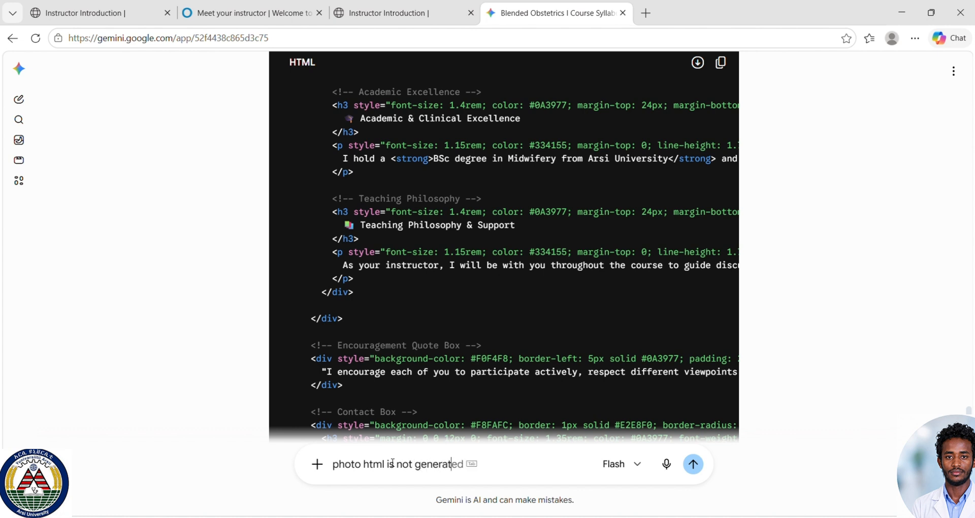
text(ed insert at top)
key(Return)
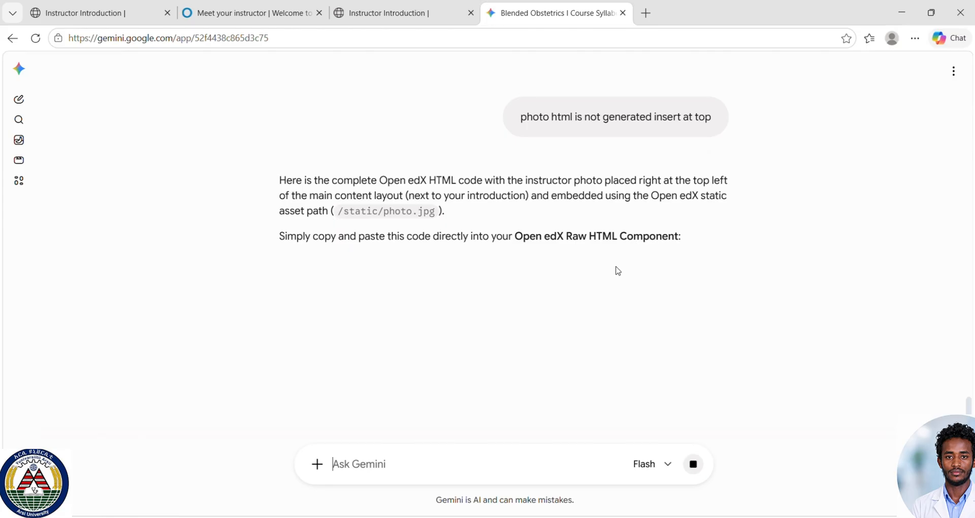
- Copy the HTML code newly generated by Gemini, replace all code in the Gynecology unit's Raw HTML component with it and save
click(720, 296)
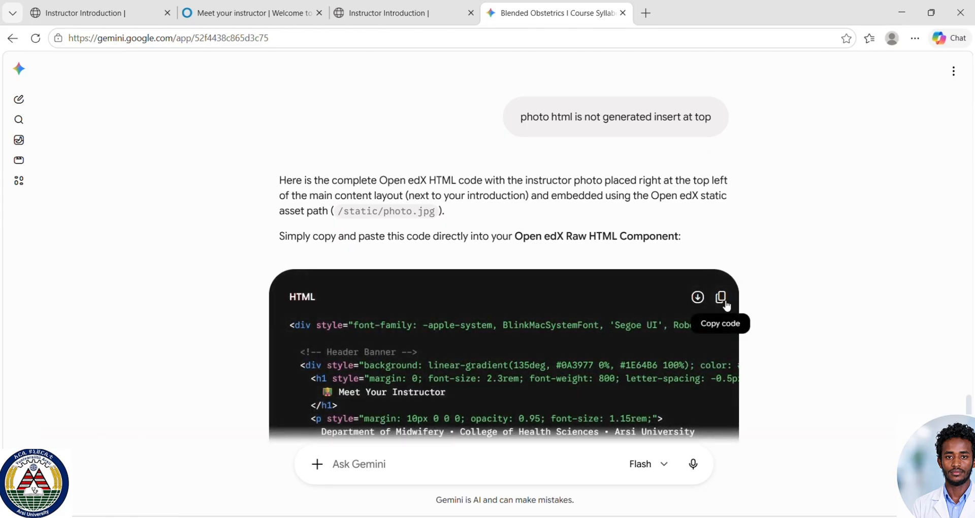
click(87, 13)
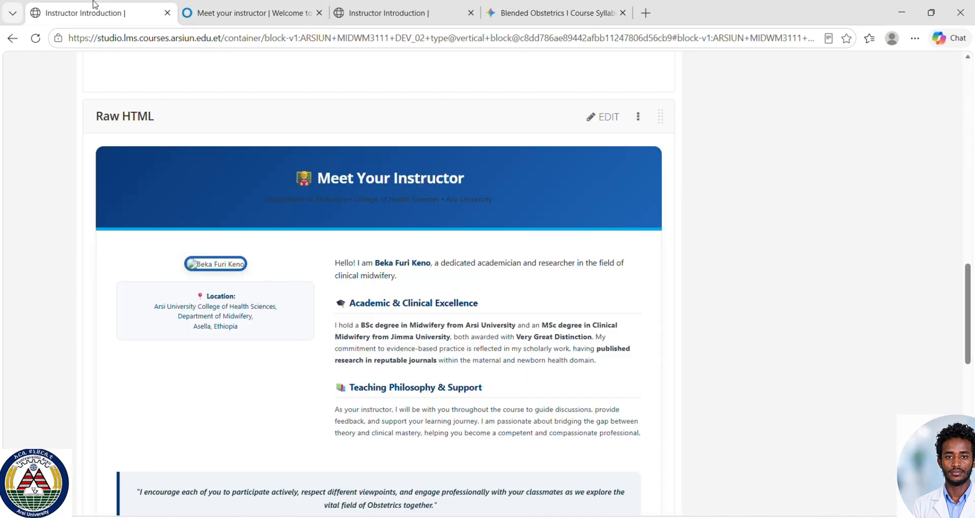
click(605, 123)
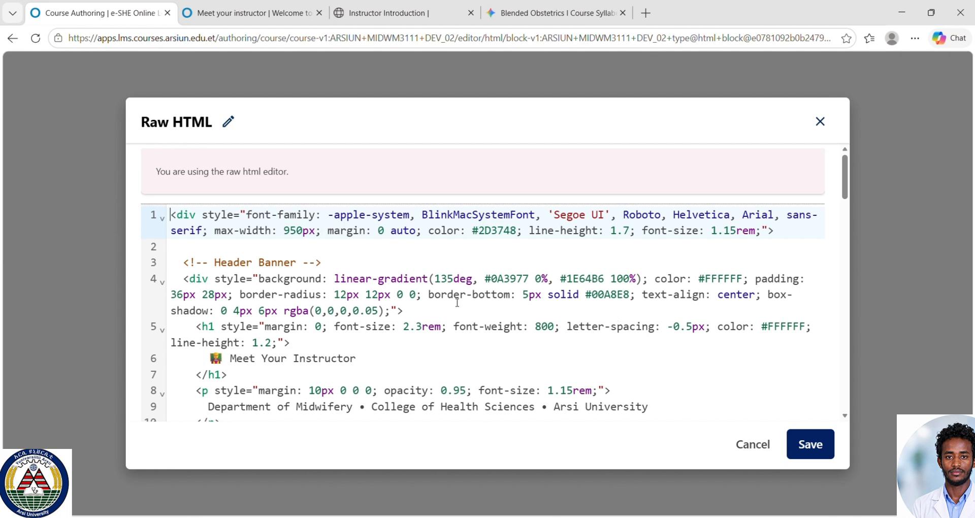
key(ctrl+a)
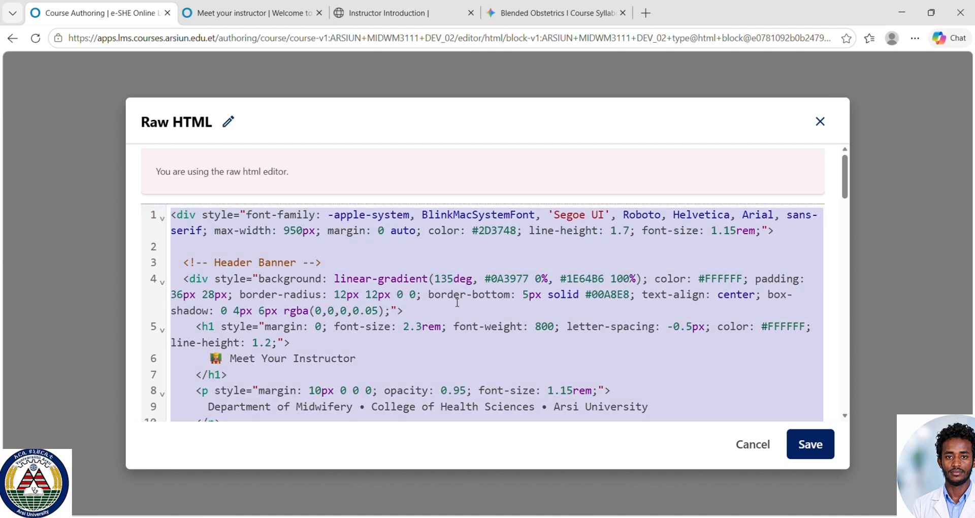
key(ctrl+v)
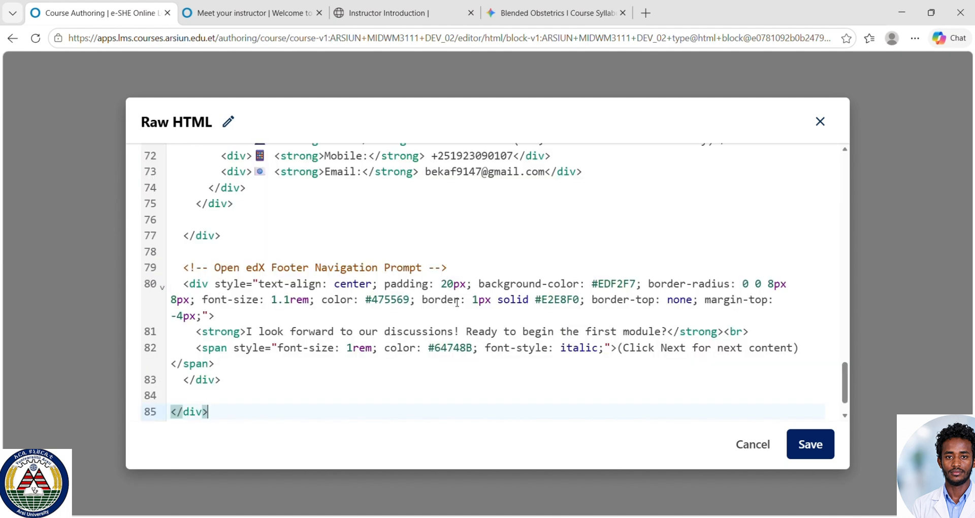
click(814, 455)
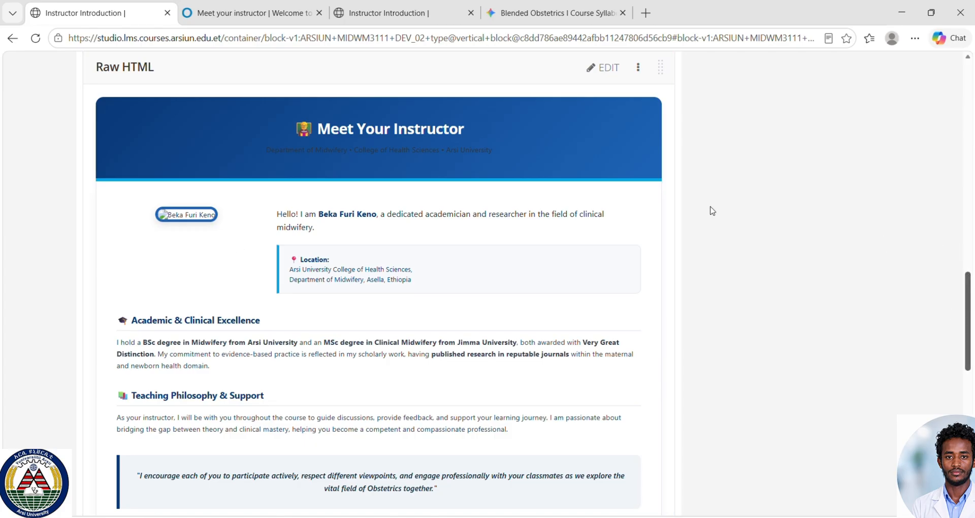
- Rename the Raw HTML component as "Meet your instructor" and save it
click(605, 70)
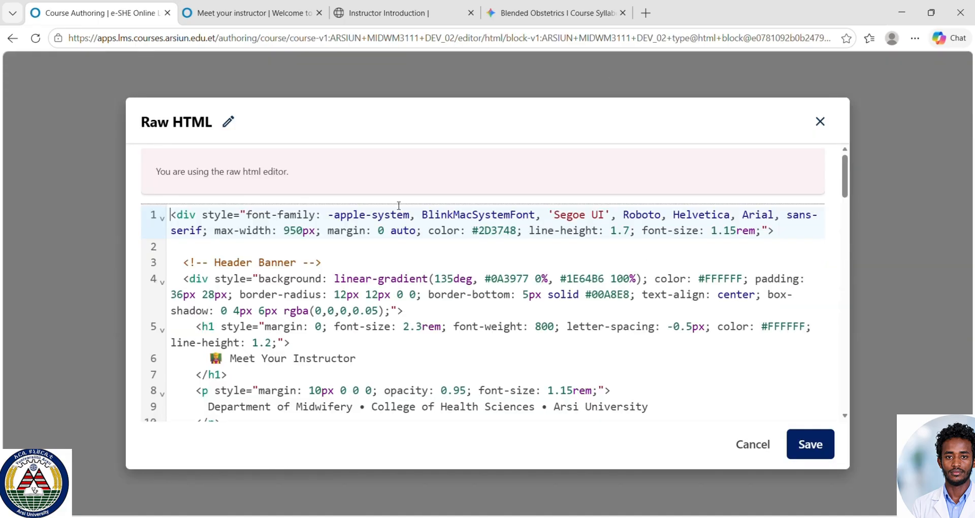
click(228, 122)
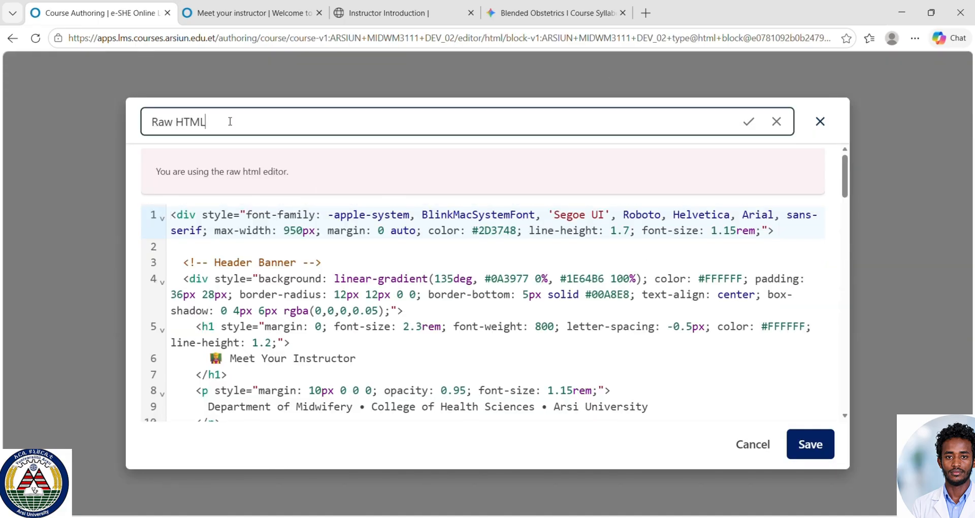
key(BackSpace)
key(BackSpace)
key(BackSpace)
key(BackSpace)
key(BackSpace)
key(BackSpace)
key(BackSpace)
text(Meet your instructor)
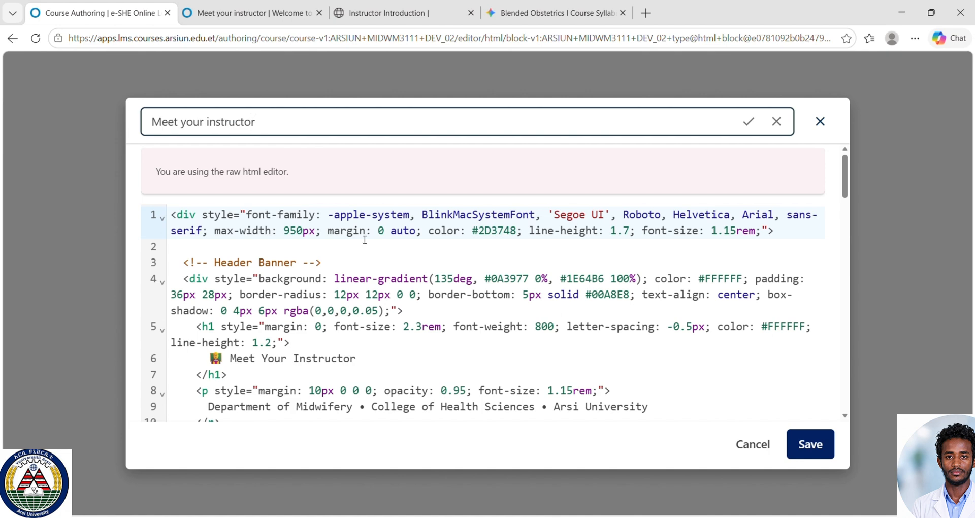
click(807, 444)
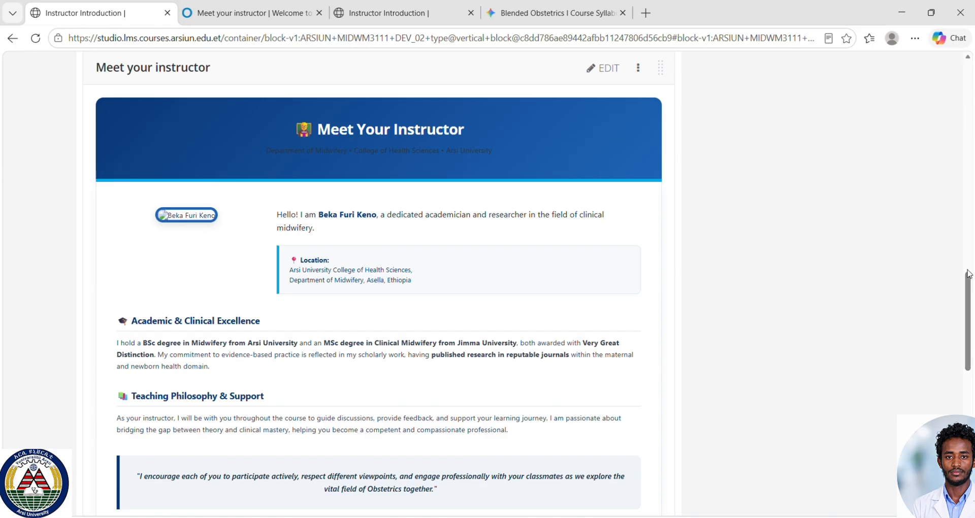
click(12, 38)
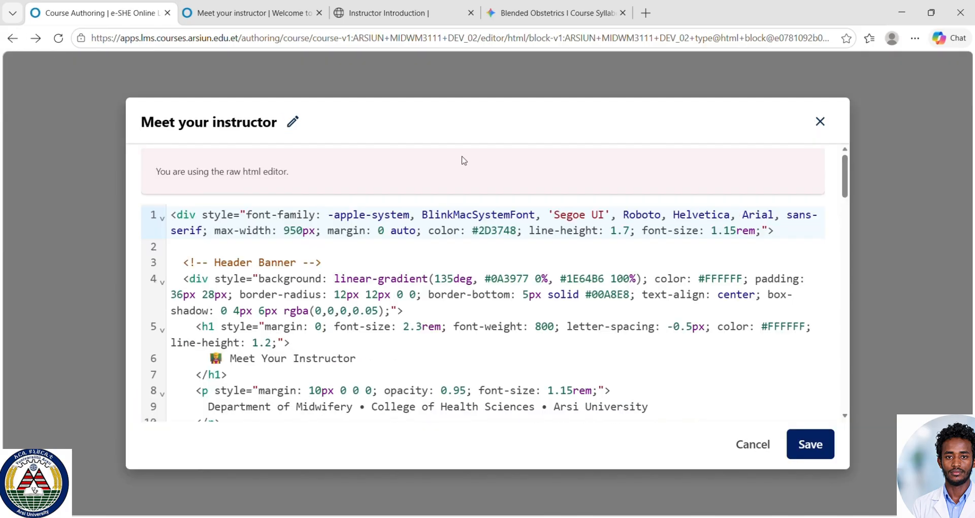
click(810, 445)
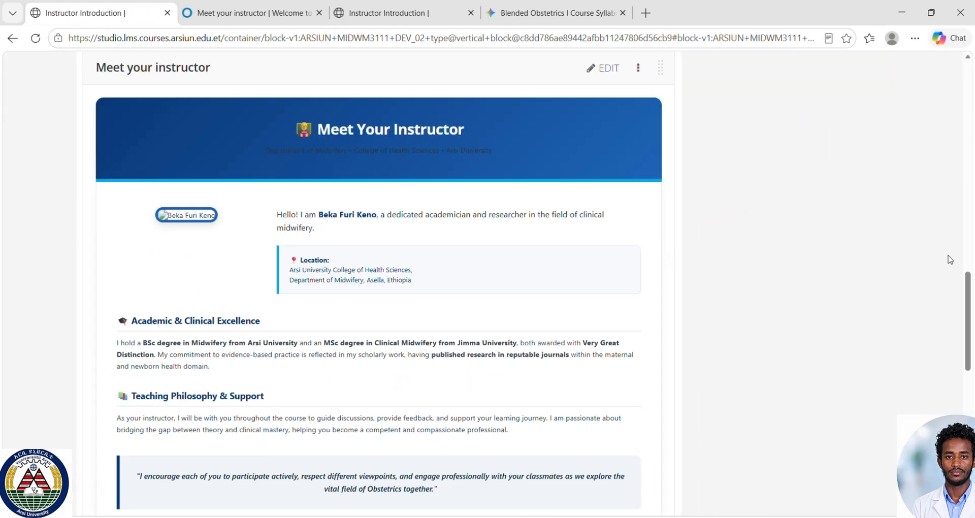
- Open the Gynecology course outline and go to its Meet your instructor subsection
scroll(949, 259, up, 15)
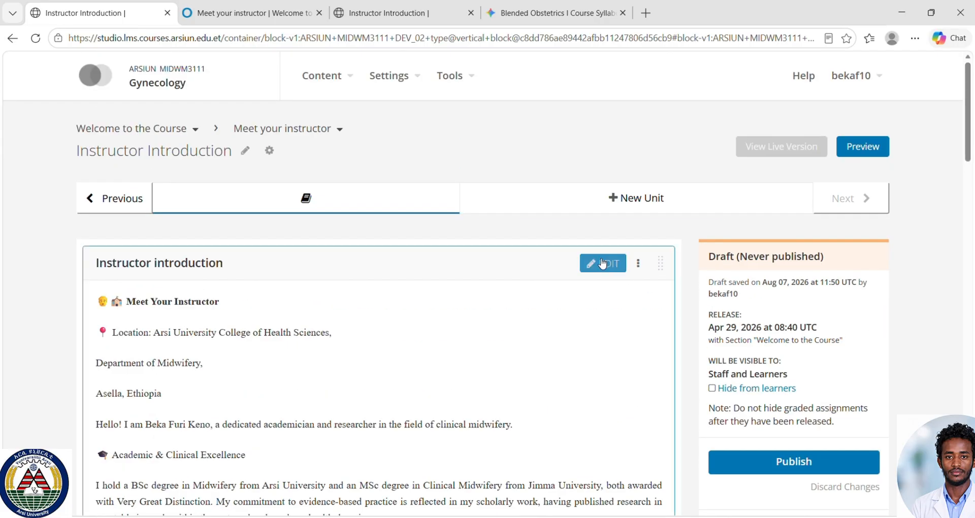
click(354, 78)
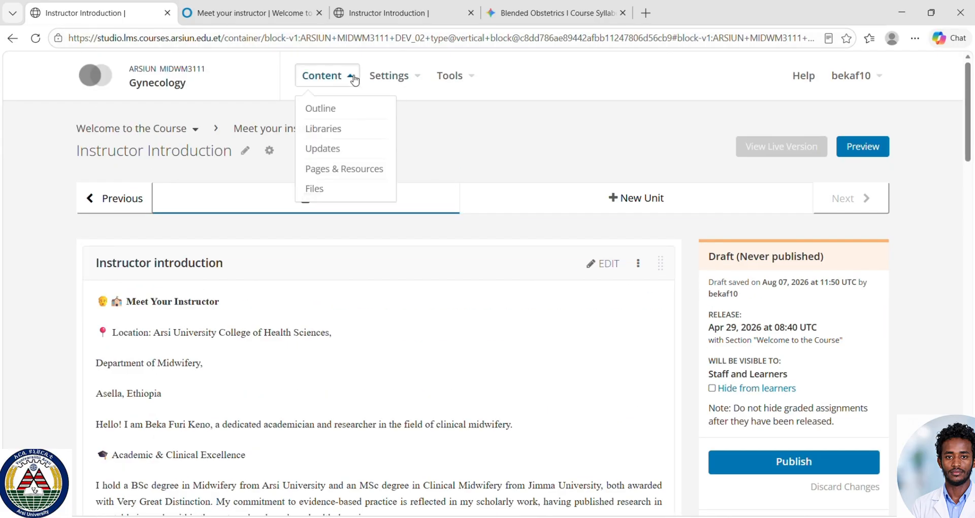
click(338, 114)
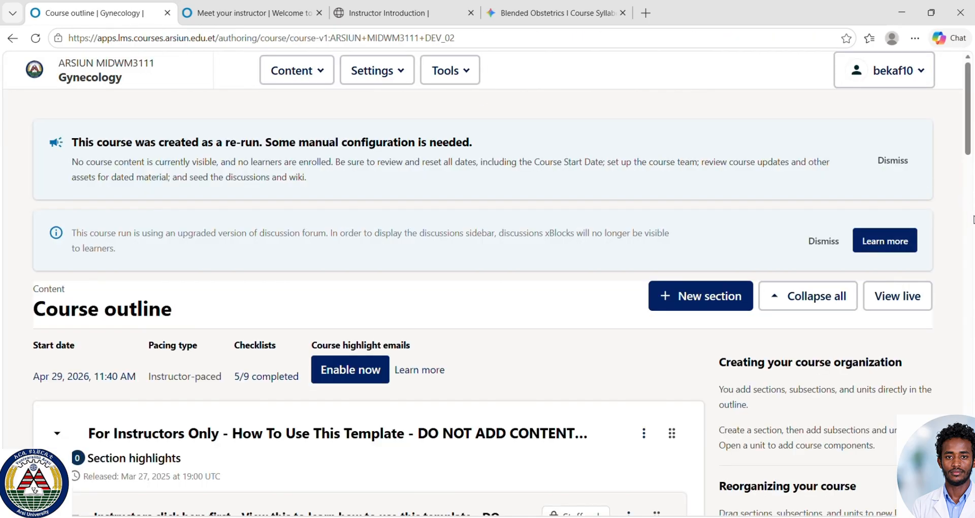
drag(969, 135, 974, 475)
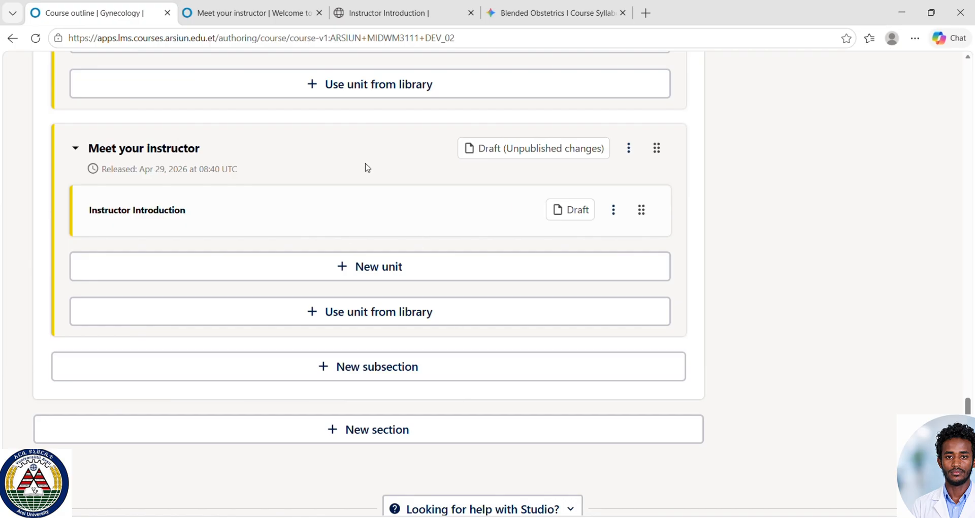
- Switch to the Obstetrics I course and examine its course outline as a reference for the section structure
click(247, 15)
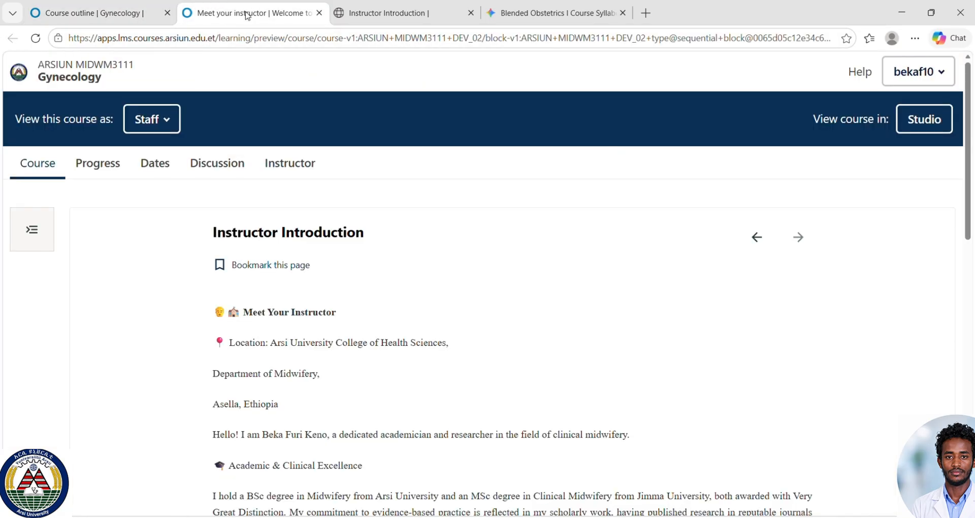
click(437, 12)
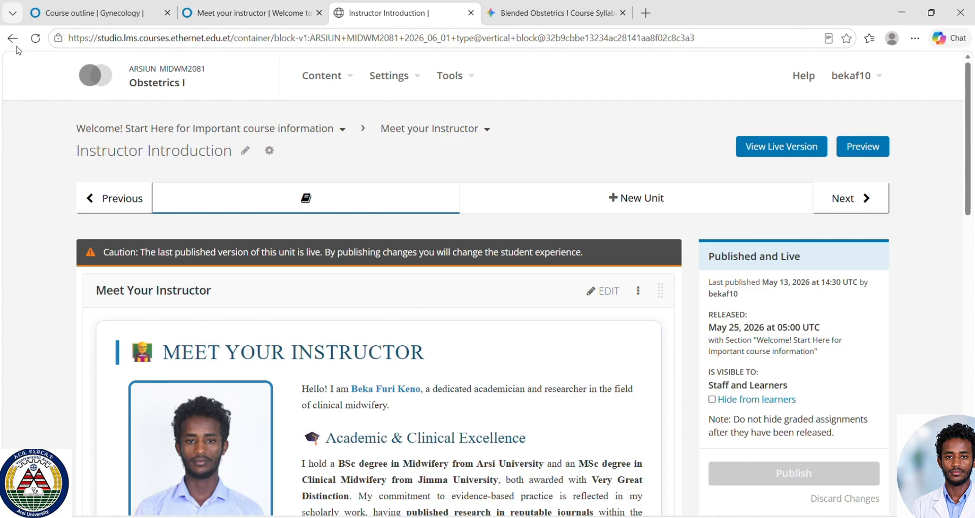
click(162, 86)
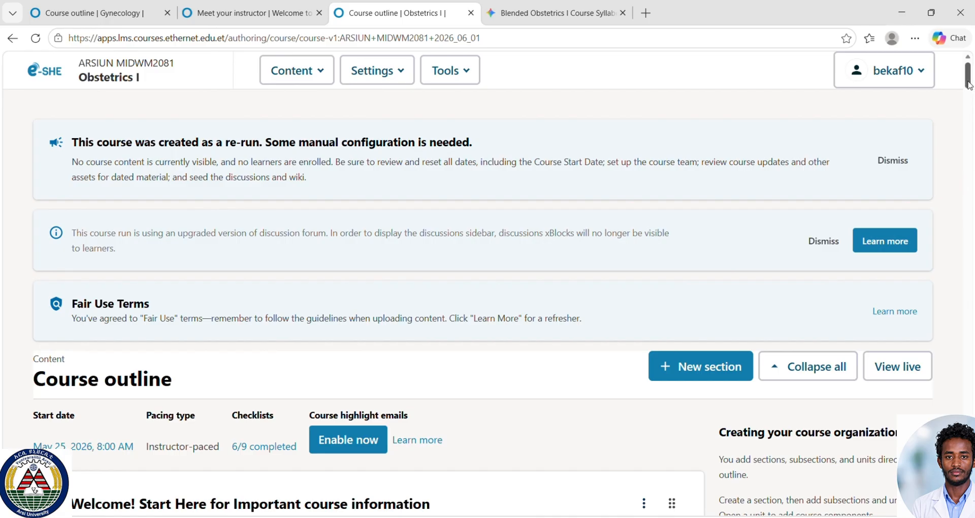
drag(968, 85, 969, 134)
click(257, 15)
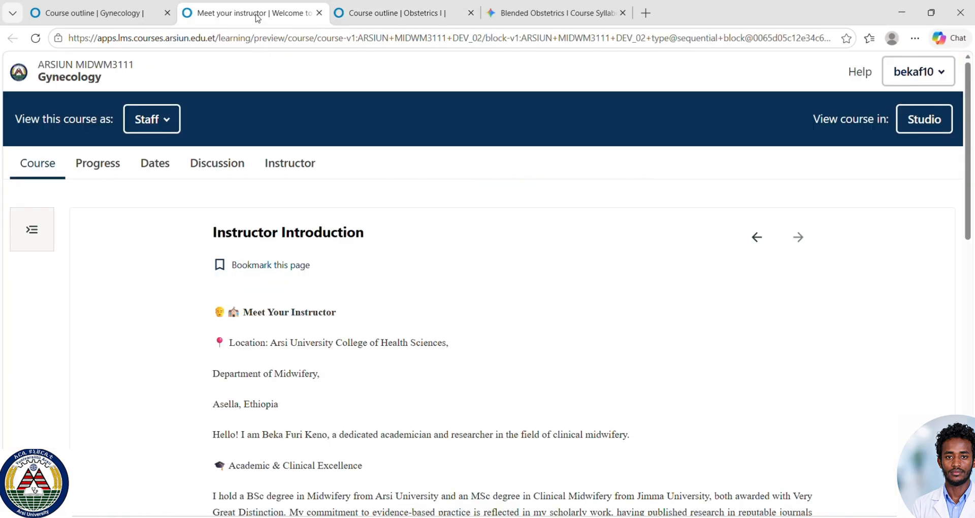
- Return to the Gynecology course outline and add a new subsection below Meet your instructor
click(96, 13)
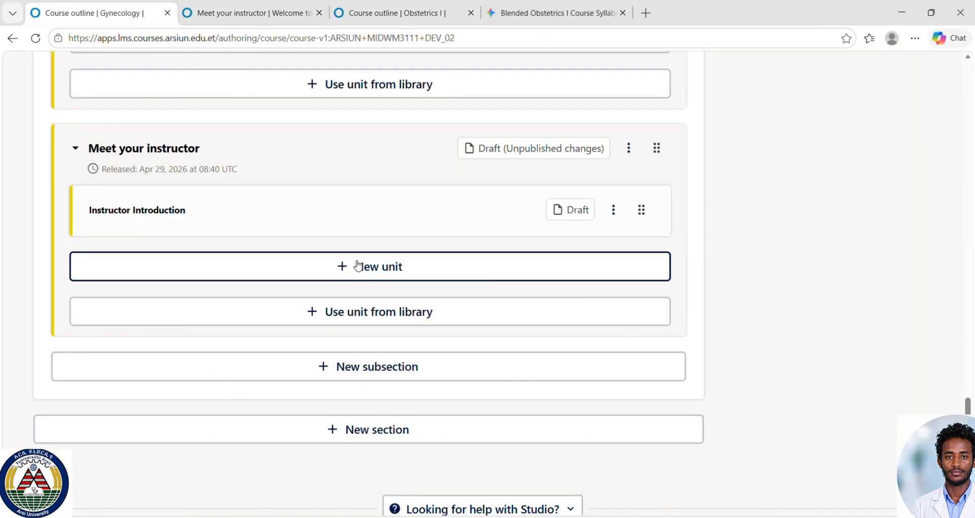
click(349, 365)
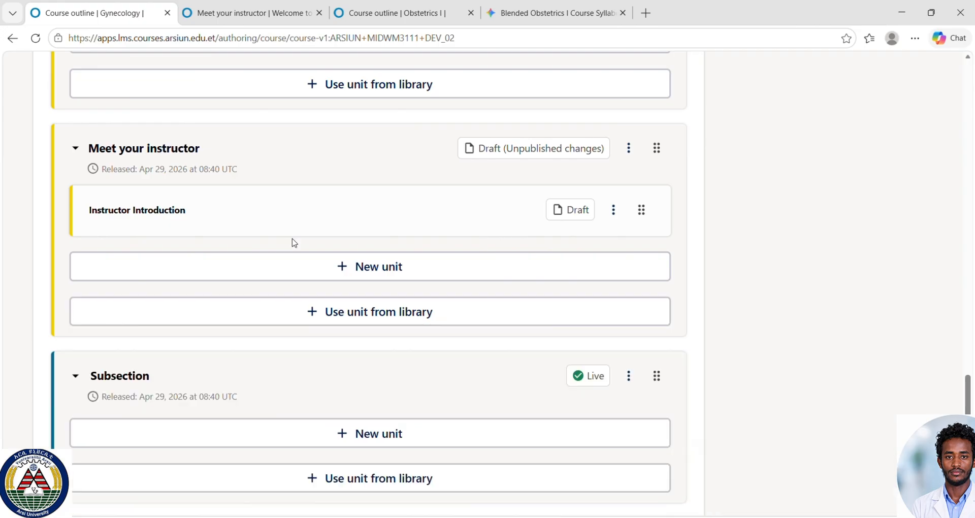
- Copy the subsection name "Community Forum Discussion" from the Obstetrics I course outline for the new Gynecology subsection
mouse_move(399, 379)
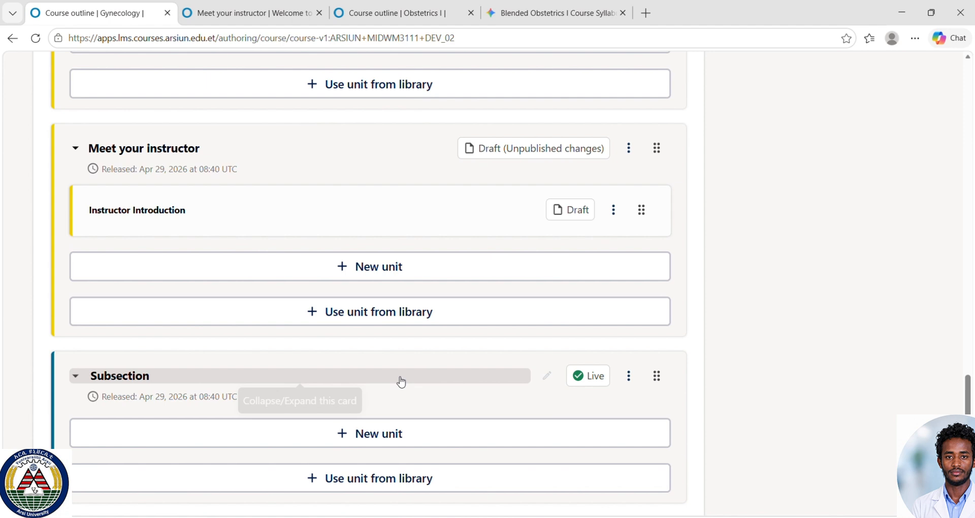
click(547, 375)
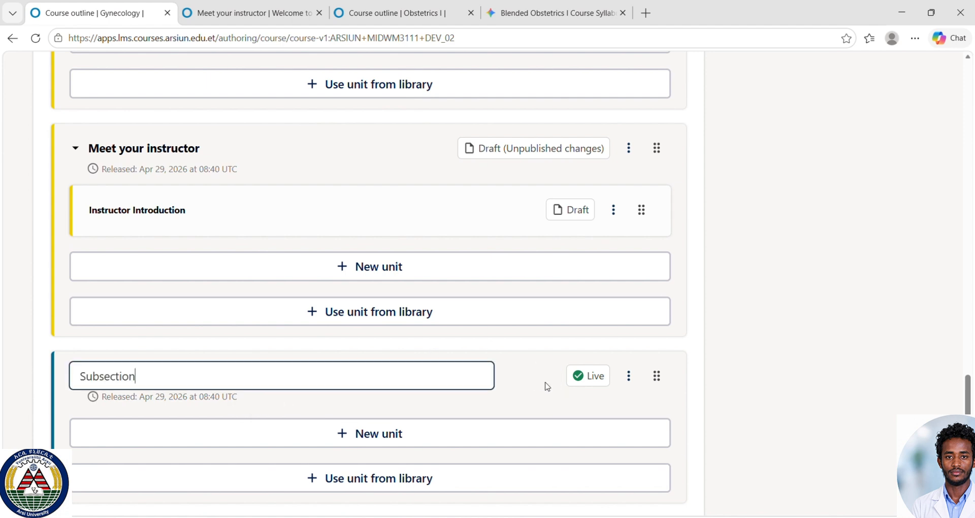
click(413, 6)
click(547, 183)
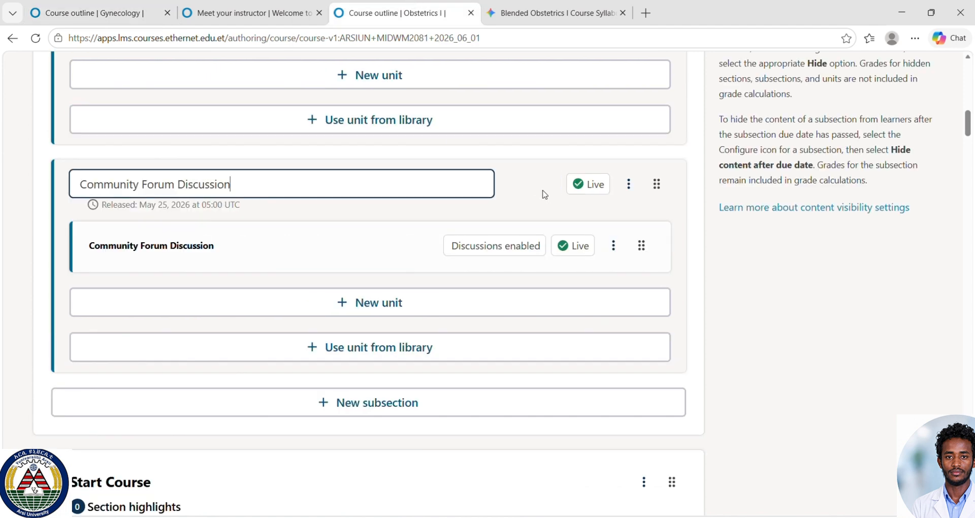
key(ctrl+a)
key(ctrl+c)
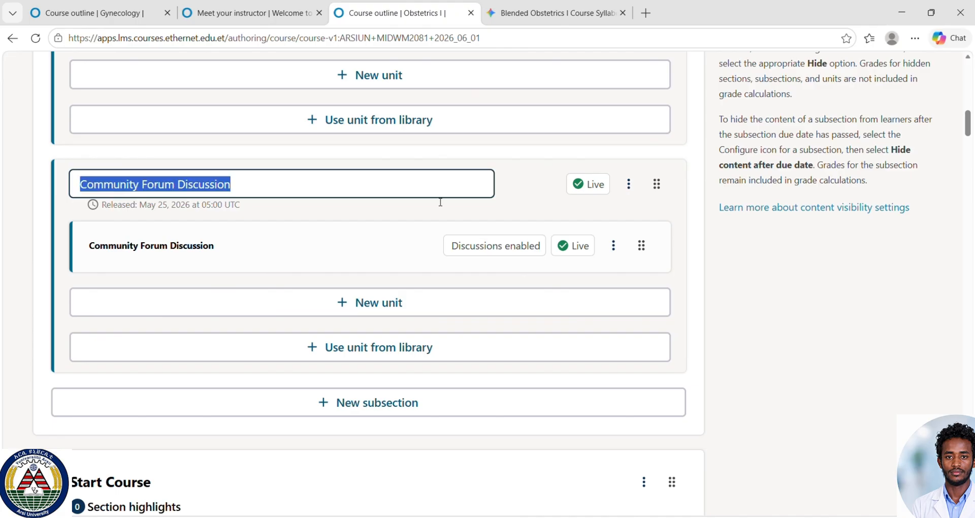
- Return to the Gynecology outline and enter "Community Forum Discussion" as the name of the new subsection below Meet your instructor
click(96, 12)
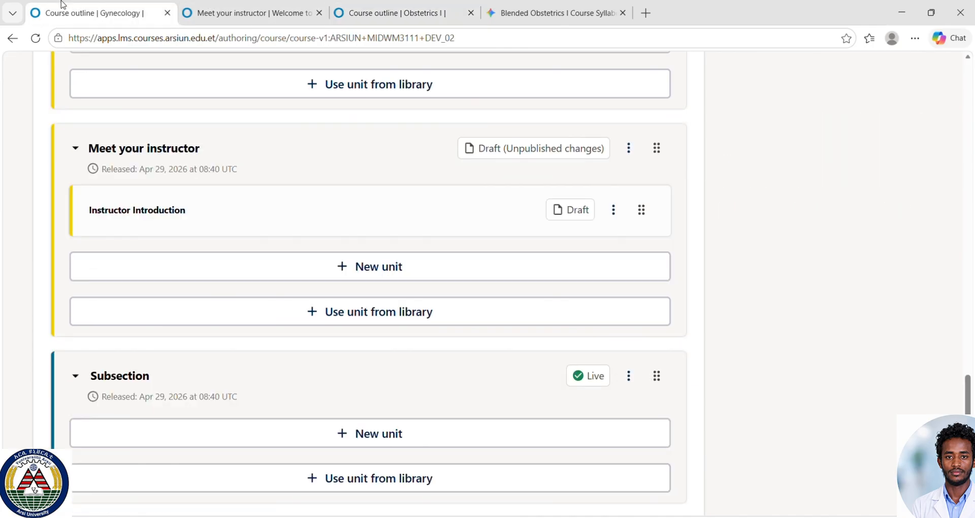
click(547, 376)
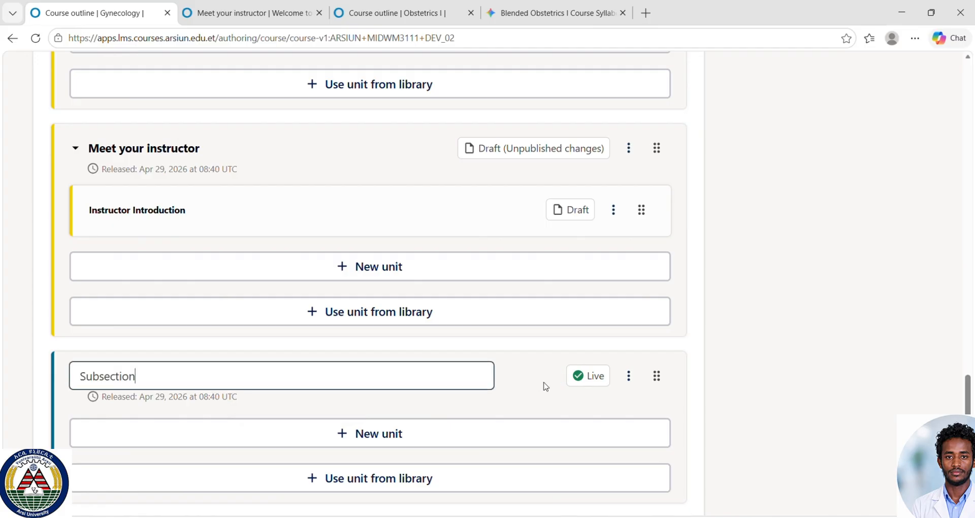
key(ctrl+a)
key(ctrl+v)
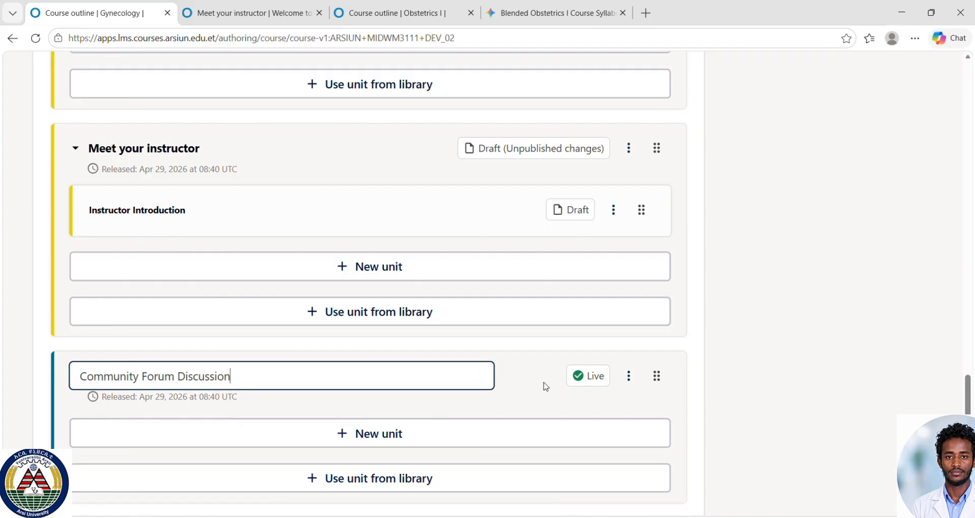
- Add a new unit to the new subsection and name it "Forum Discussion"
click(420, 429)
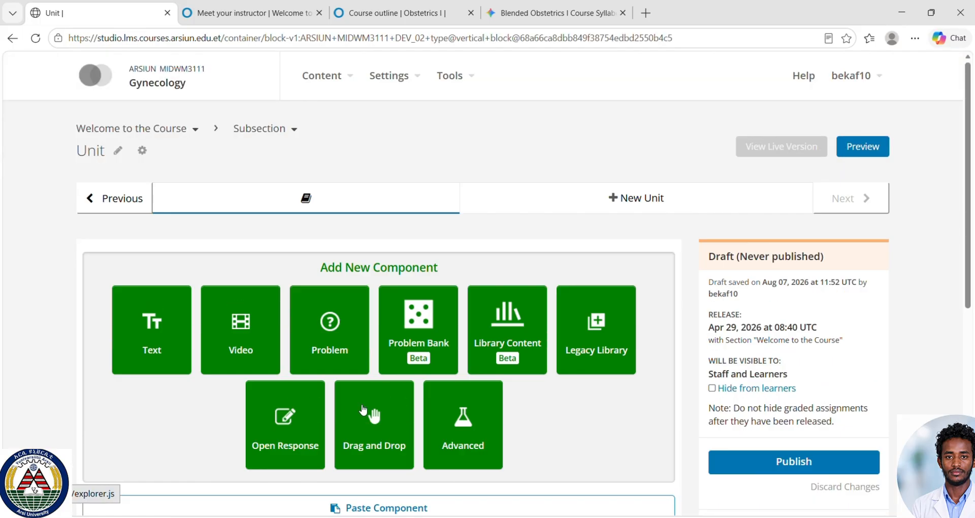
click(118, 151)
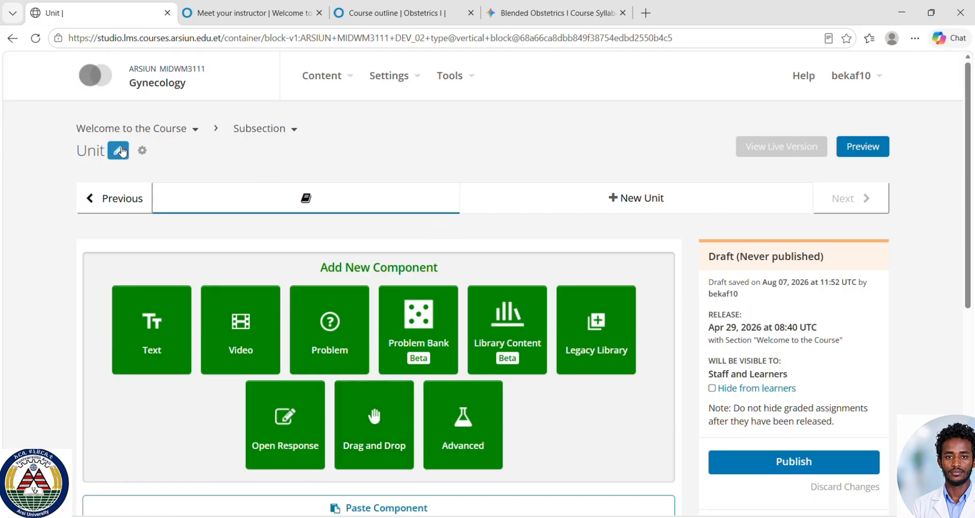
key(BackSpace)
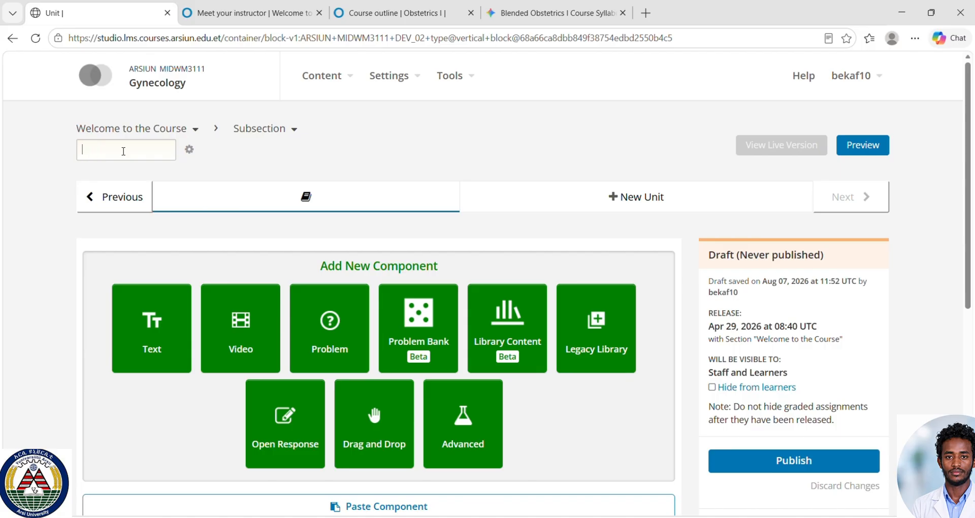
key(ctrl+v)
key(BackSpace)
key(BackSpace)
key(BackSpace)
key(BackSpace)
key(BackSpace)
key(BackSpace)
key(BackSpace)
key(BackSpace)
key(BackSpace)
key(BackSpace)
- Add a plain Text component to the Forum Discussion unit and keep its empty editor open
click(167, 351)
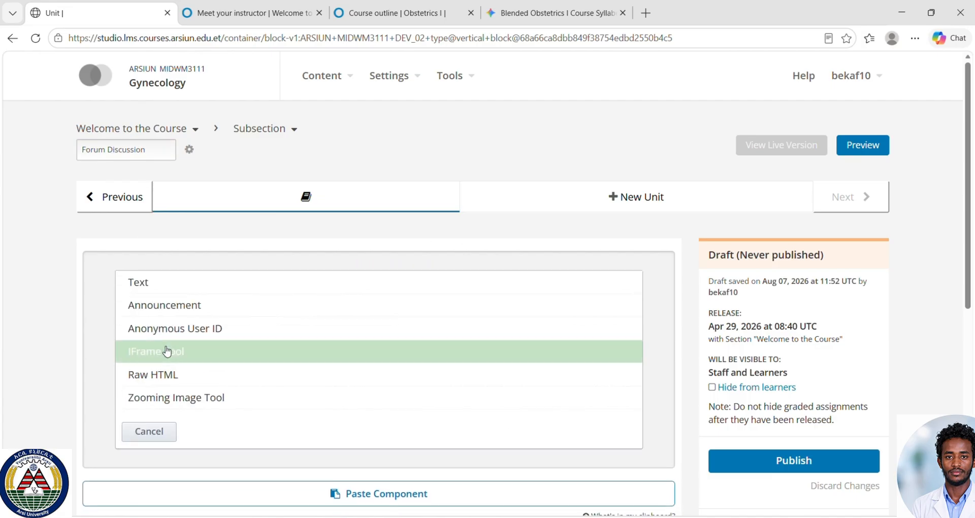
click(160, 278)
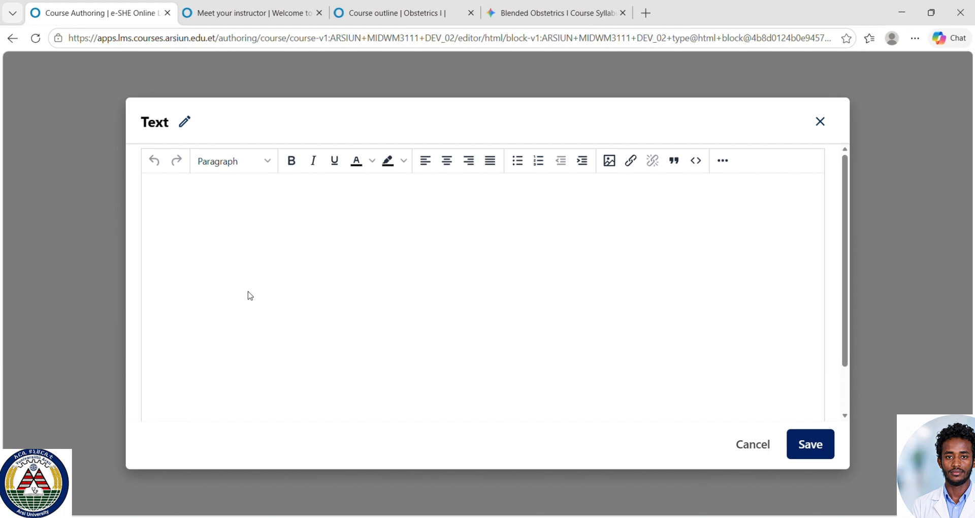
click(266, 11)
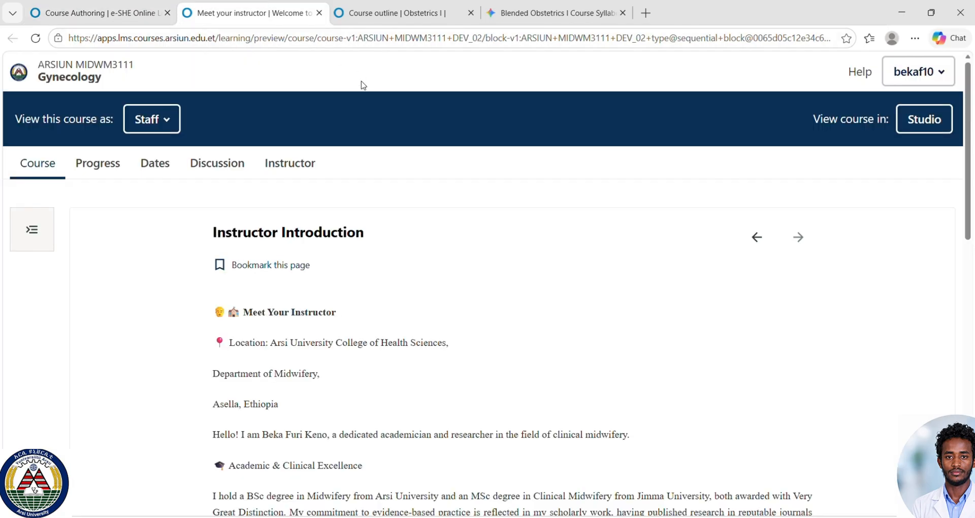
click(411, 15)
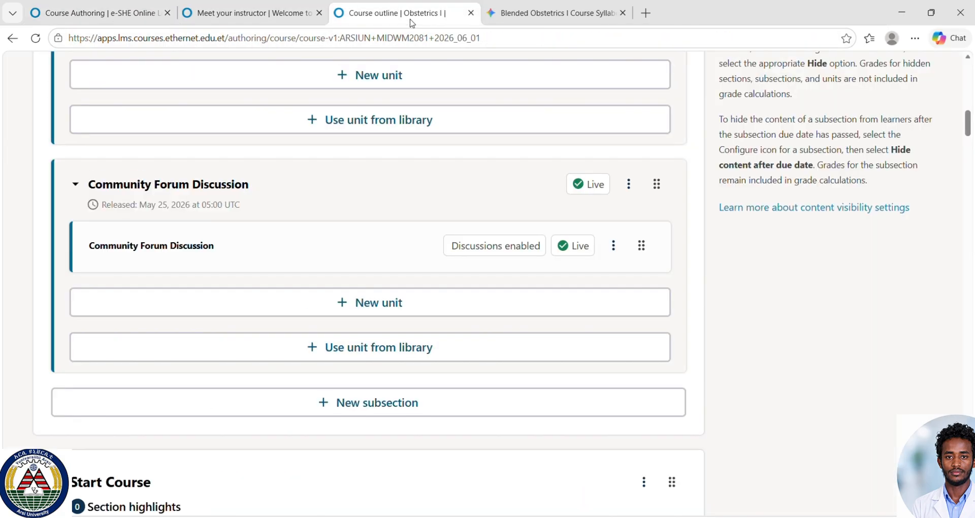
click(253, 11)
click(116, 9)
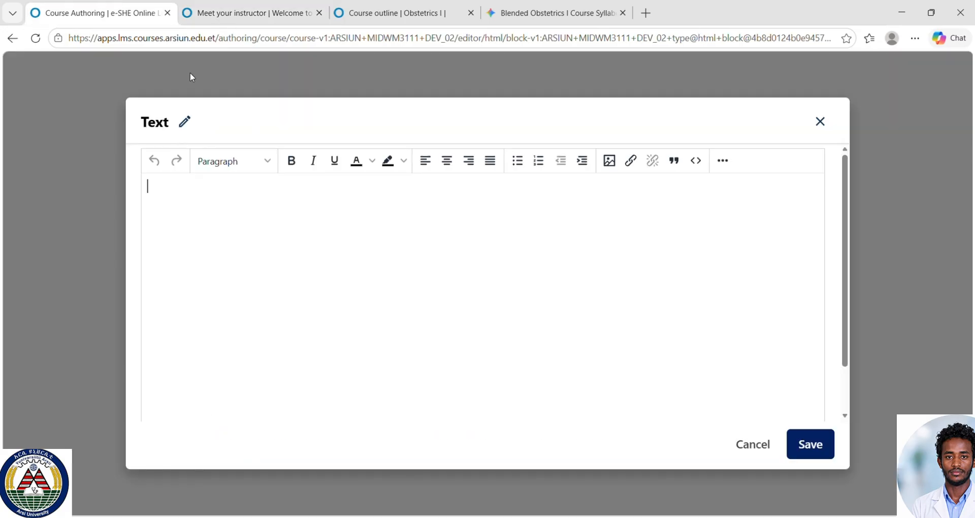
- Duplicate the editor's browser tab, close the text editor in the copy and open the Gynecology course outline there
click(195, 90)
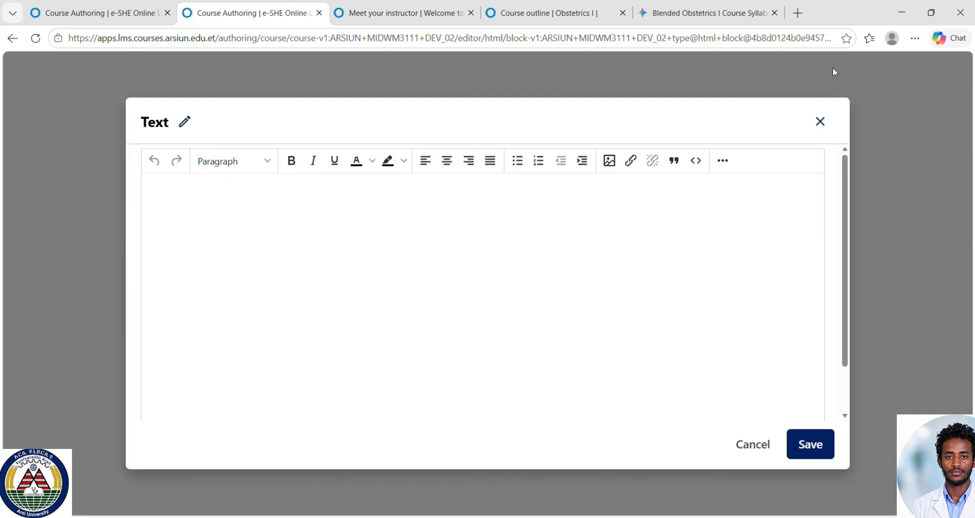
click(821, 120)
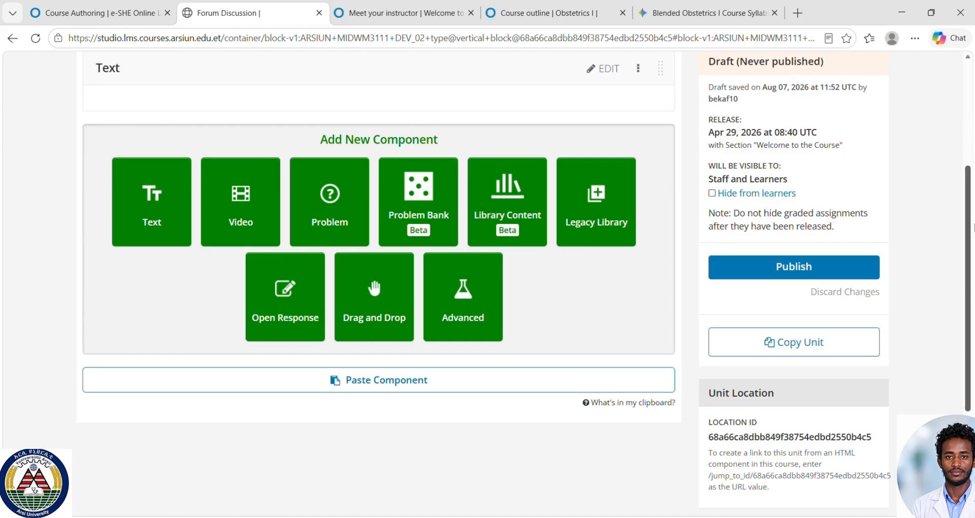
scroll(957, 116, up, 4)
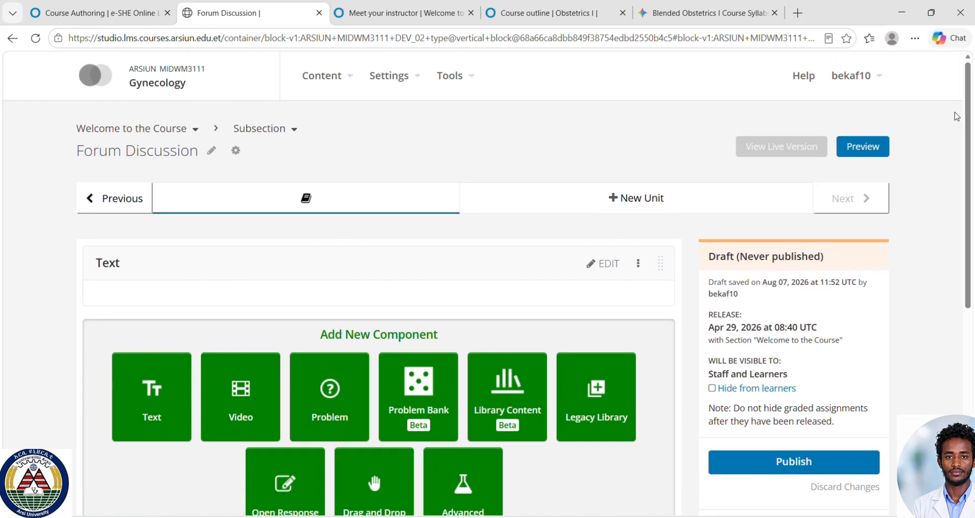
click(350, 77)
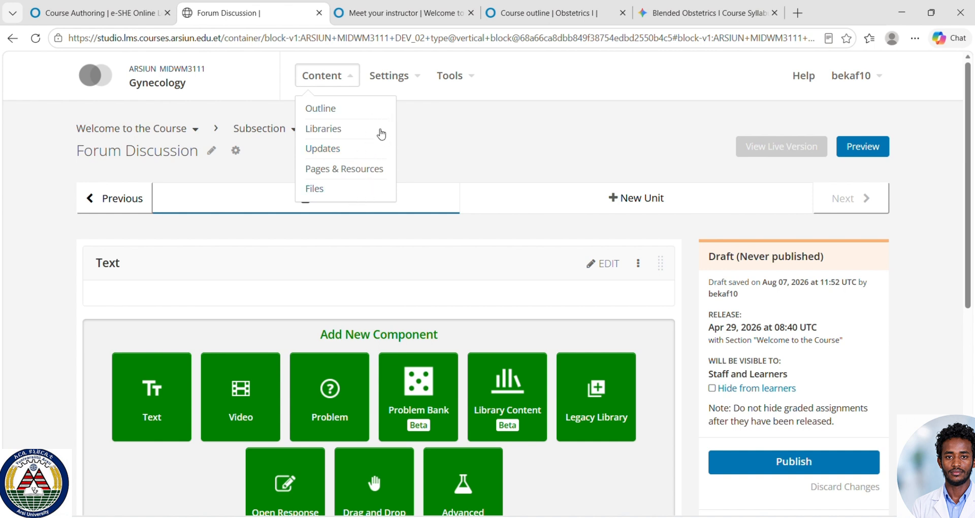
click(437, 135)
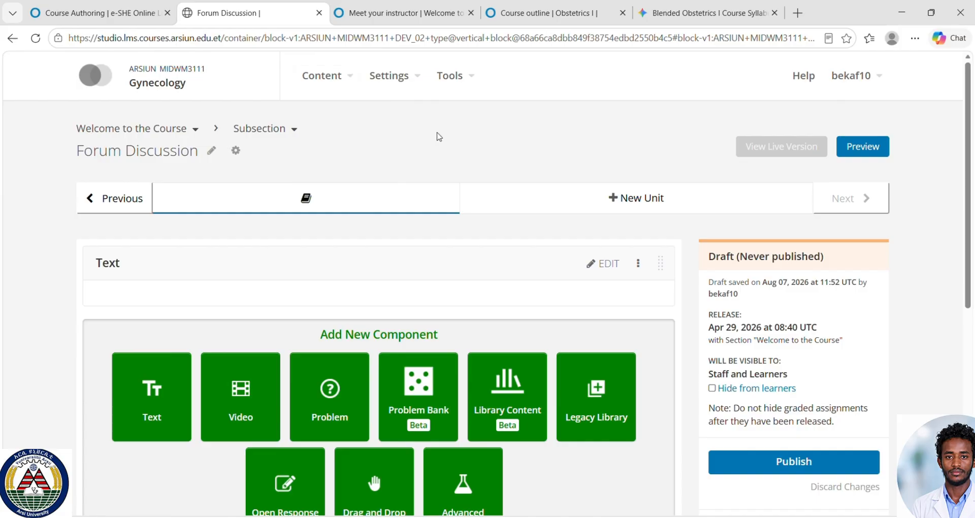
click(351, 77)
click(354, 110)
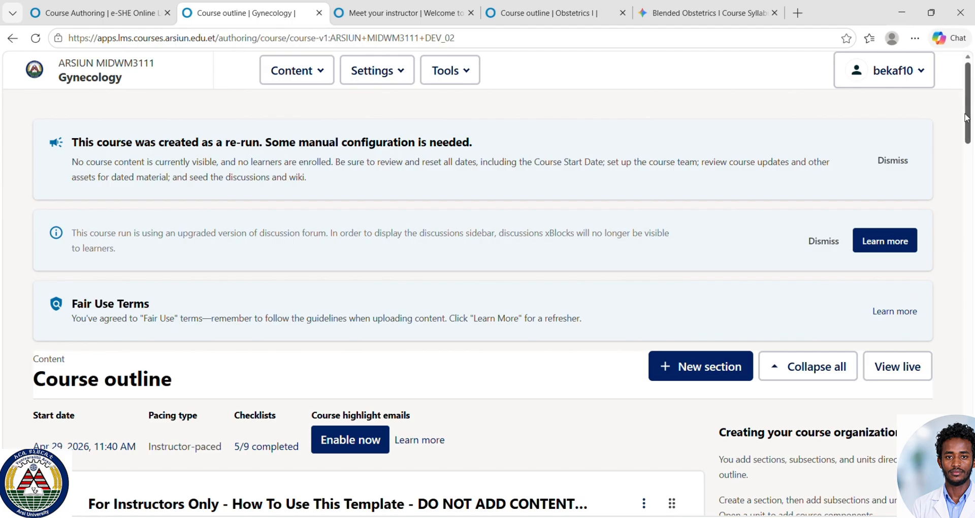
- Open the Discussion Page unit in the For Instructors Only section and examine its discussion board templates
drag(969, 119, 972, 264)
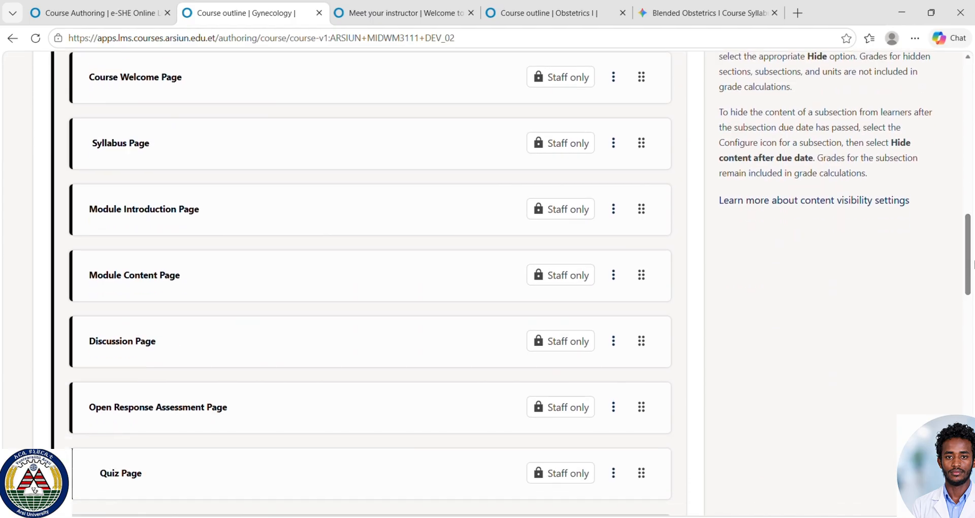
click(165, 341)
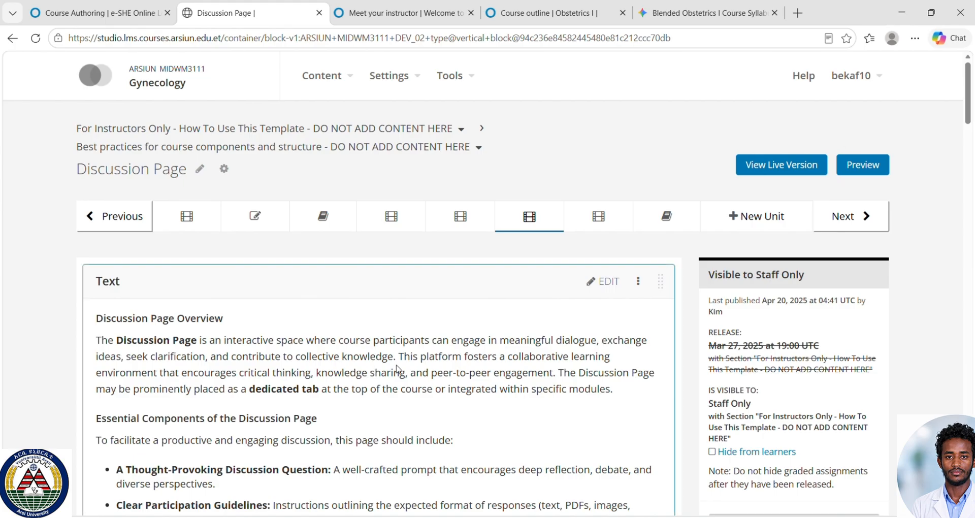
scroll(431, 381, down, 5)
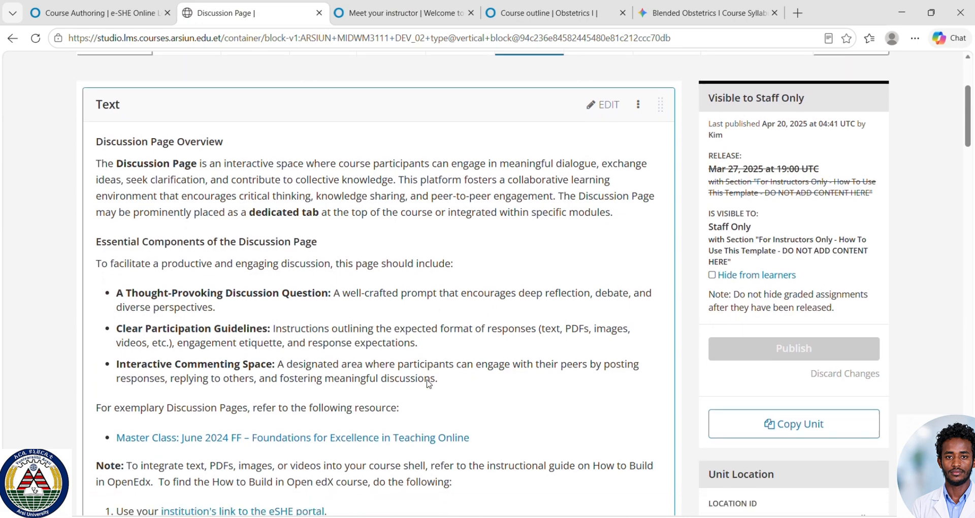
scroll(429, 384, down, 15)
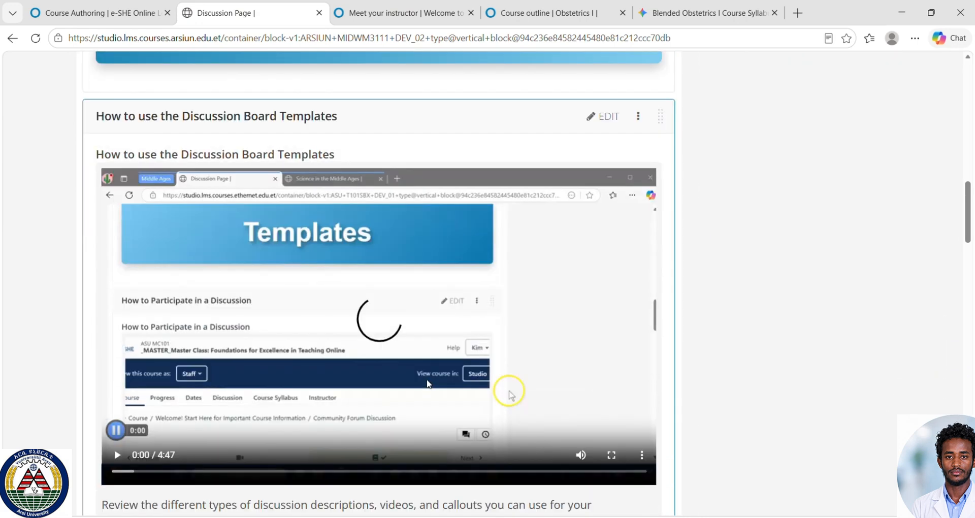
scroll(426, 383, down, 15)
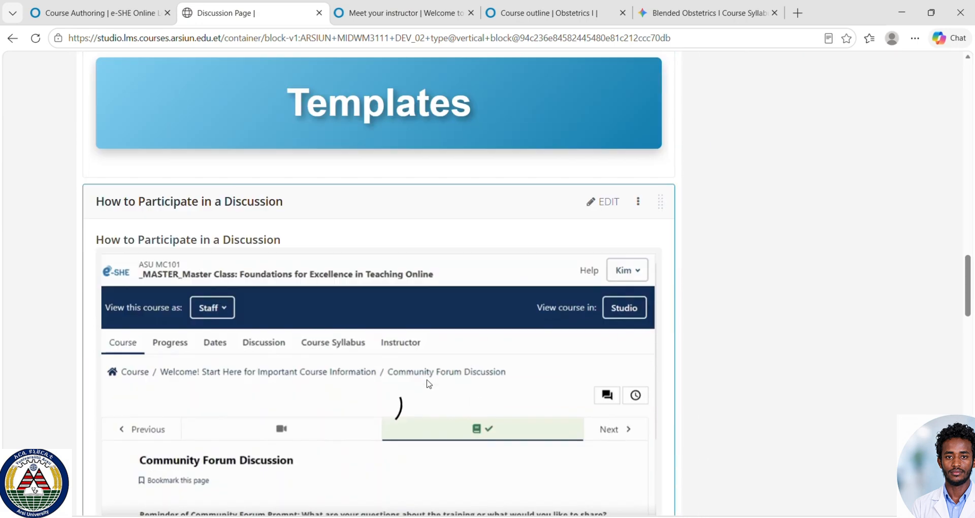
scroll(426, 384, down, 7)
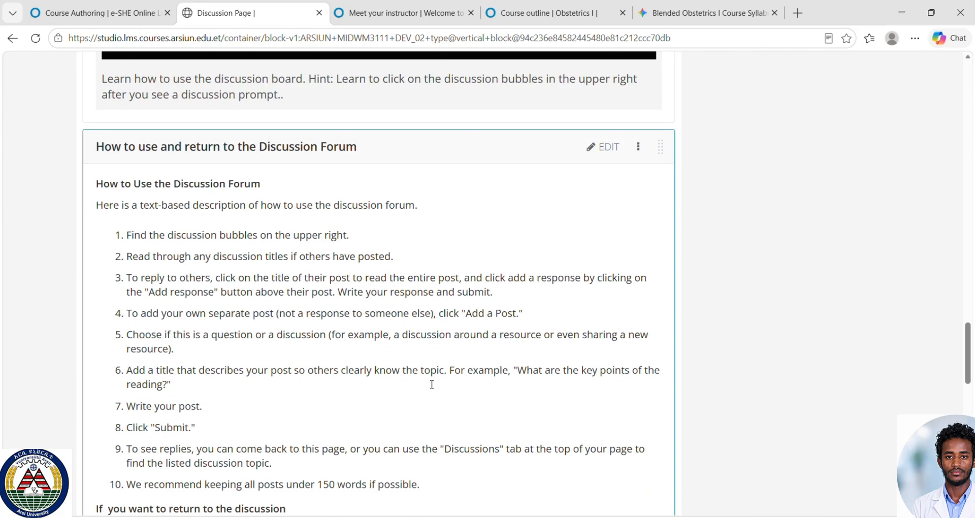
scroll(429, 384, down, 1)
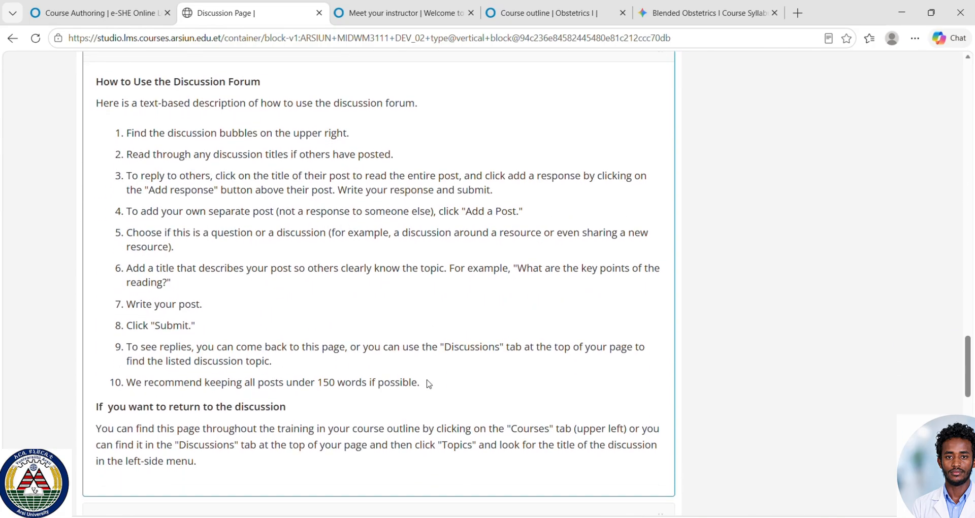
scroll(429, 384, up, 1)
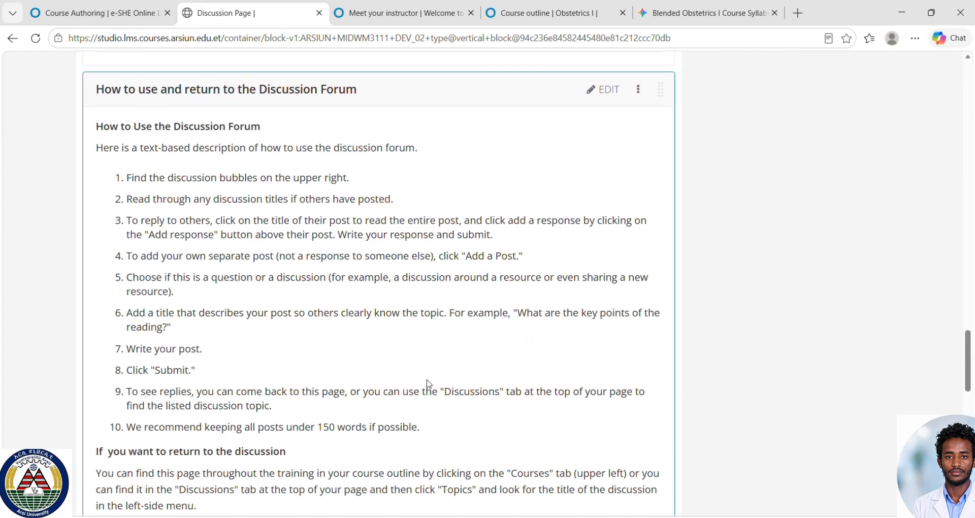
scroll(429, 384, down, 7)
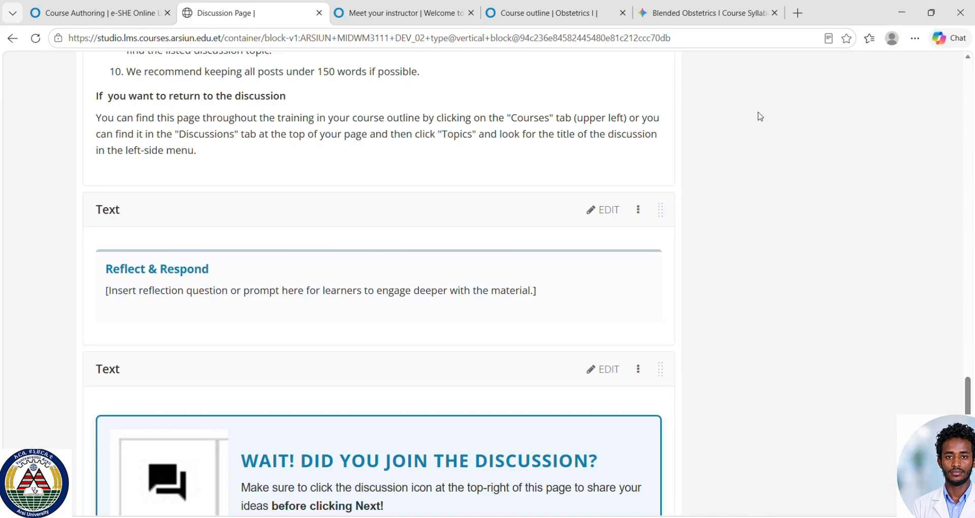
scroll(971, 346, up, 10)
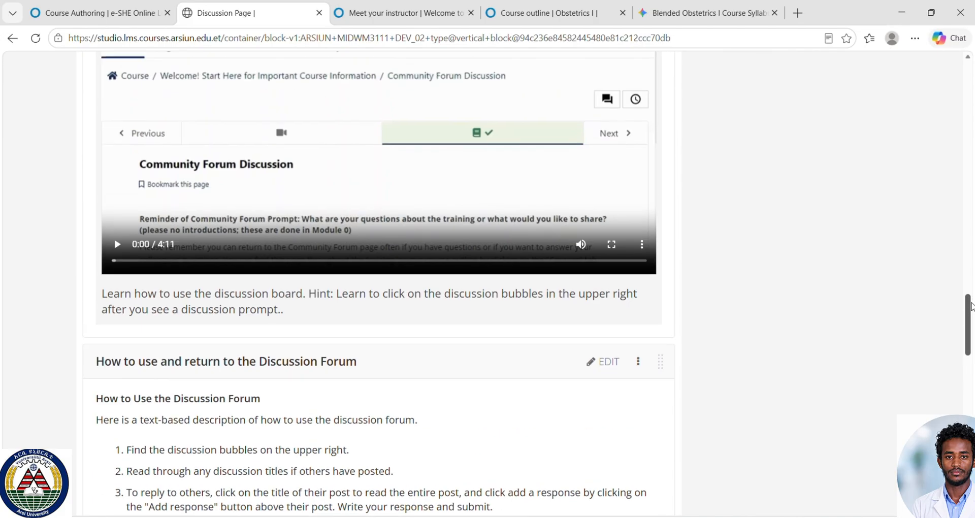
scroll(970, 319, down, 1)
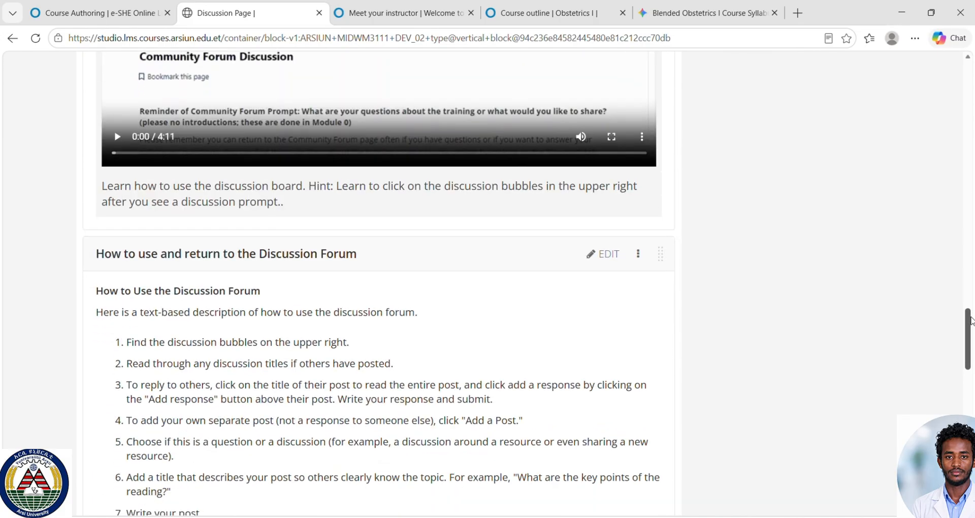
- Copy the "How to use and return to the Discussion Forum" component to the clipboard and return to the empty Text component editor
click(644, 263)
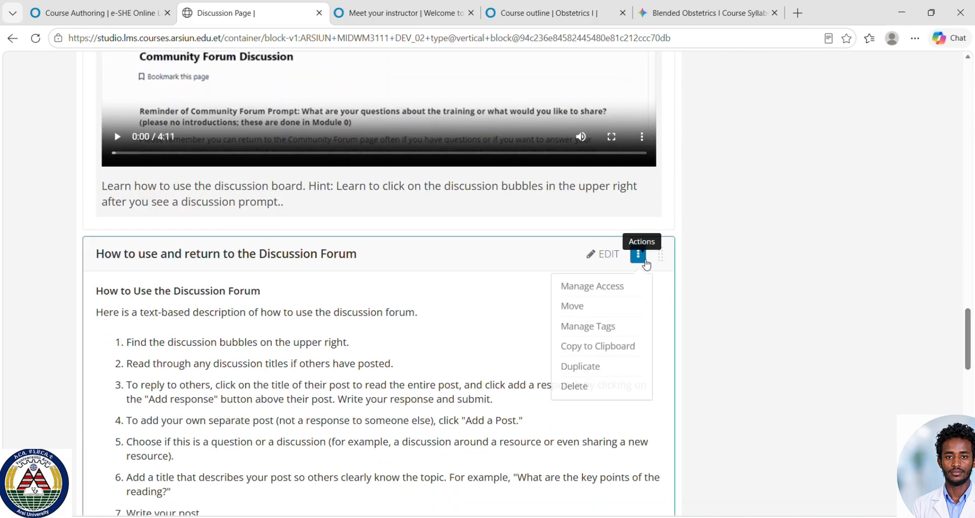
click(611, 347)
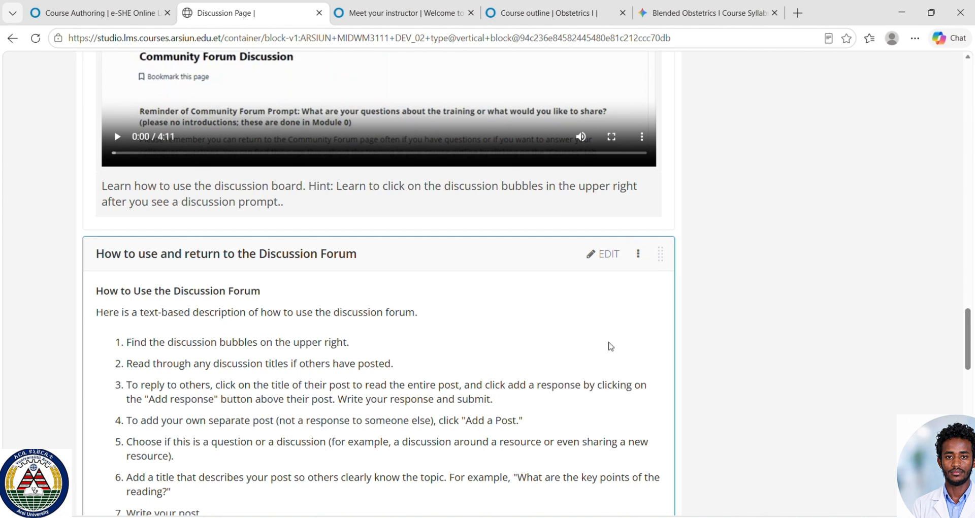
click(406, 12)
click(103, 13)
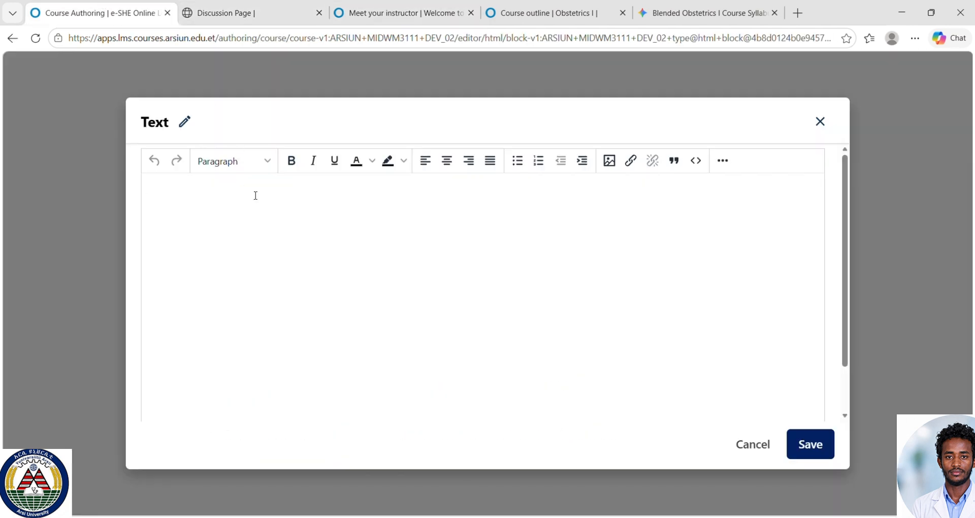
- Close the empty text editor, delete the empty Text component from the Forum Discussion unit and paste the copied discussion forum instructions component
click(819, 121)
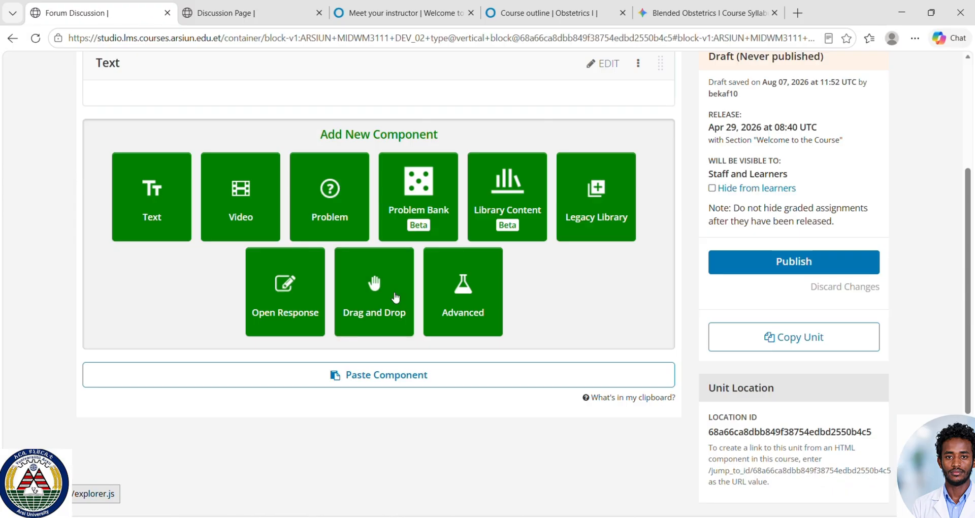
click(638, 63)
click(603, 195)
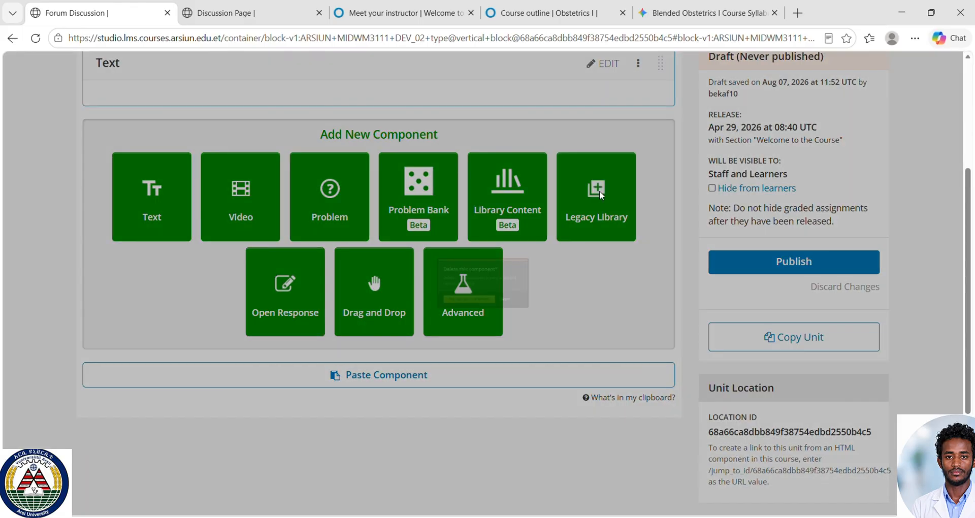
click(450, 328)
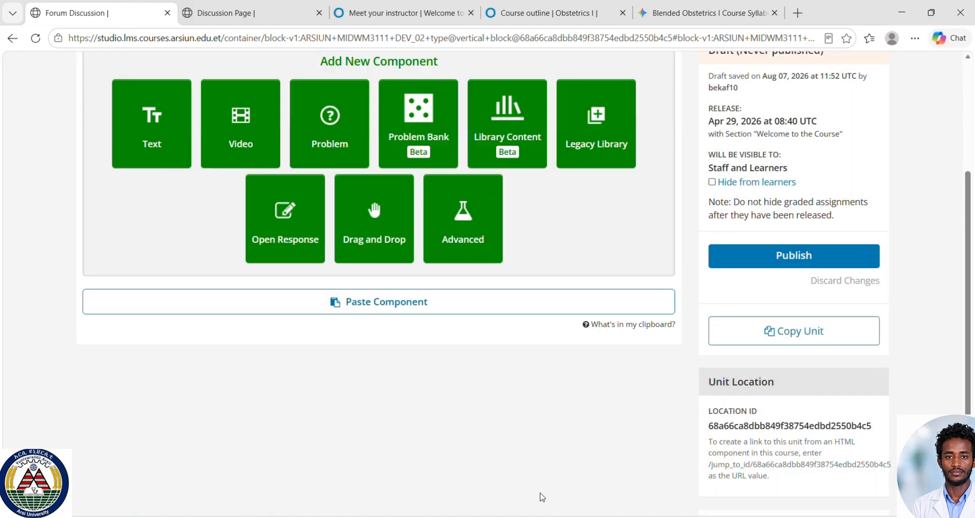
click(376, 304)
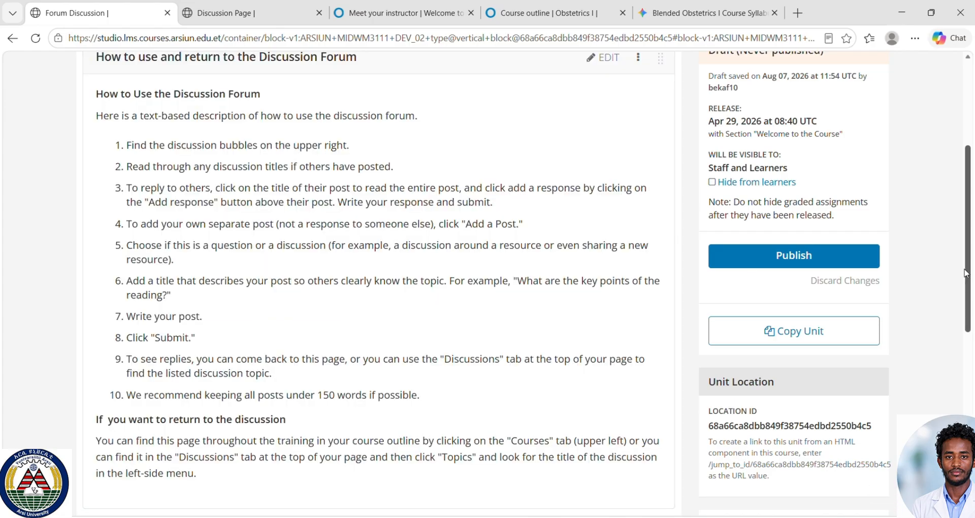
drag(964, 273, 942, 190)
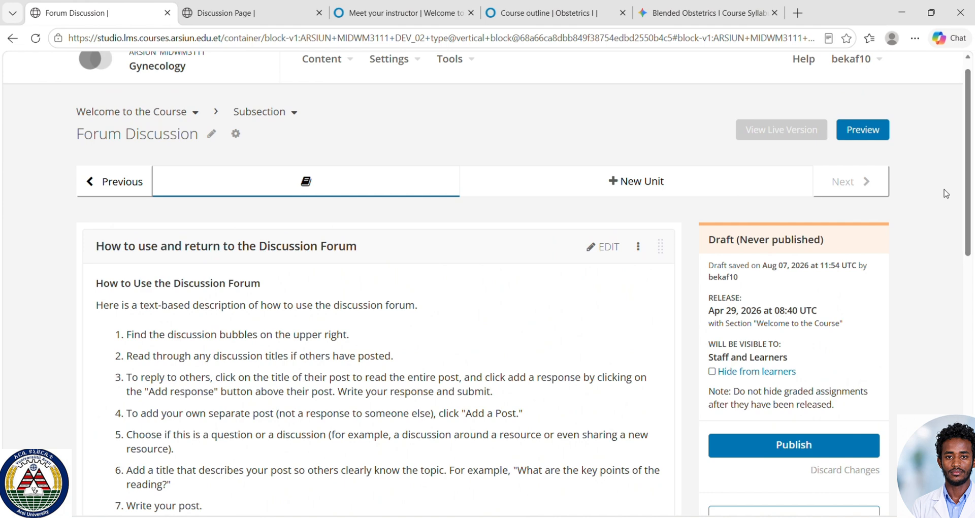
- Copy the Reflect & Respond text component from the Discussion Page unit and paste it into the Forum Discussion unit
key(ctrl+Tab)
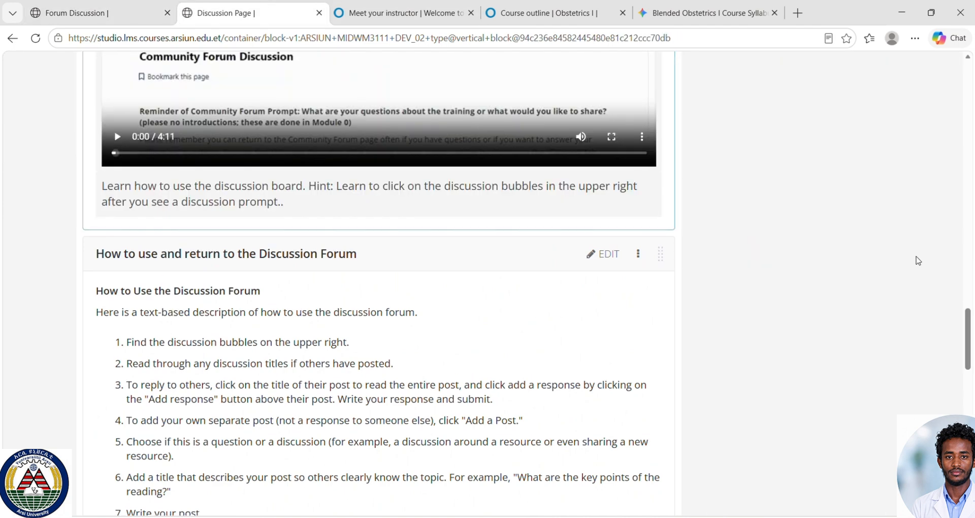
scroll(968, 335, down, 12)
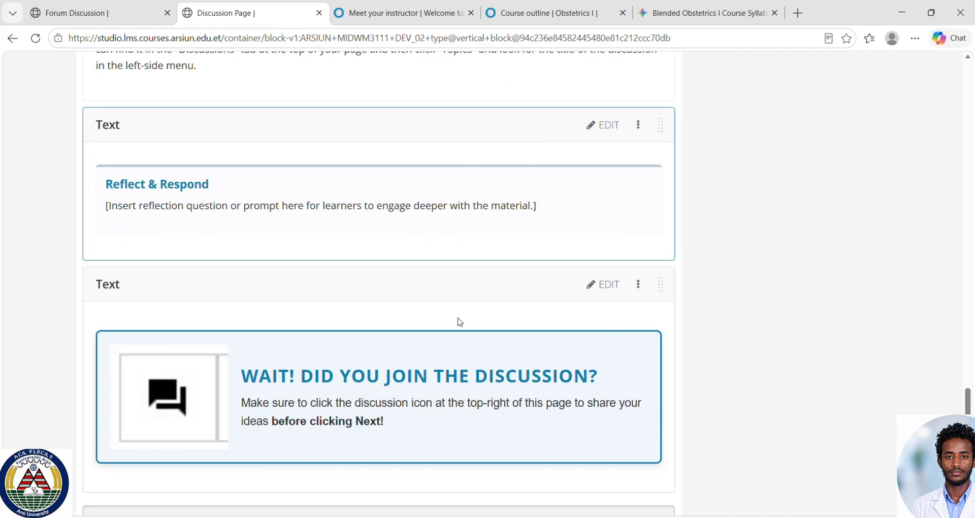
click(638, 125)
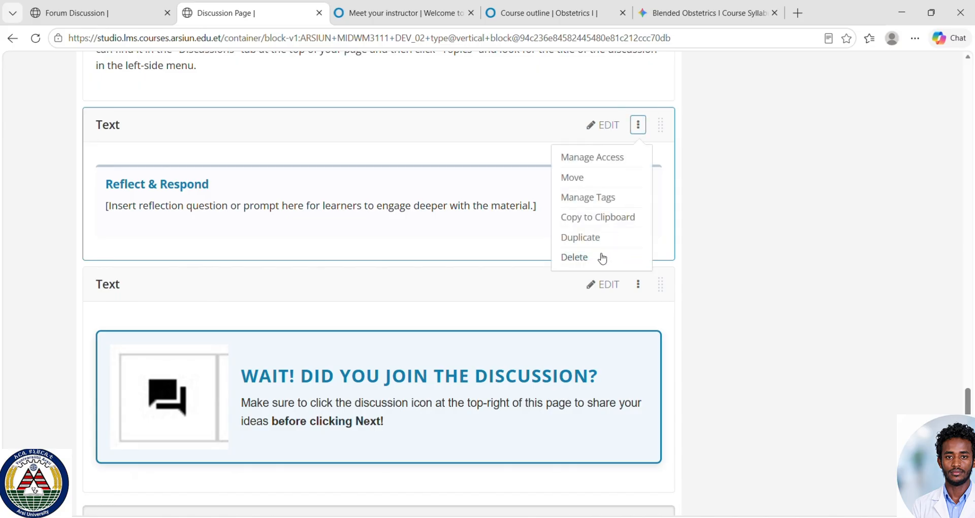
click(617, 220)
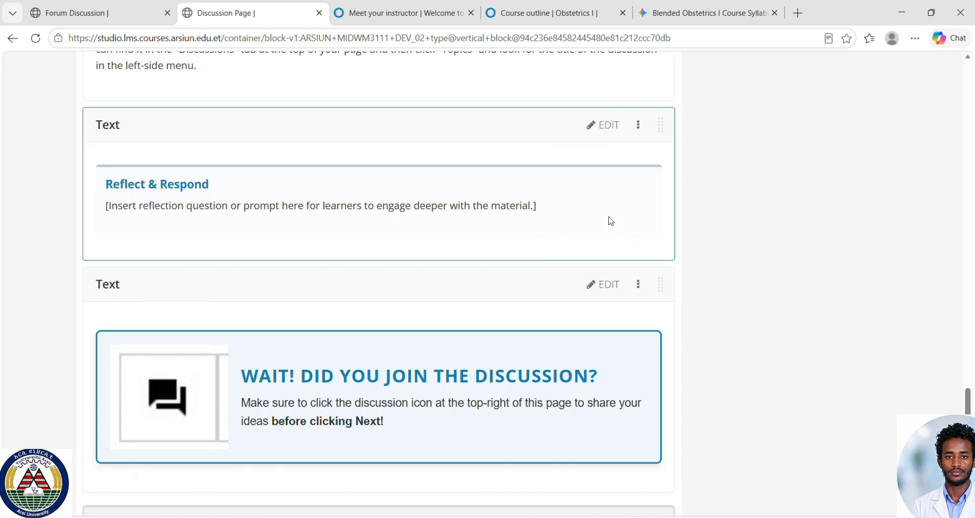
click(76, 10)
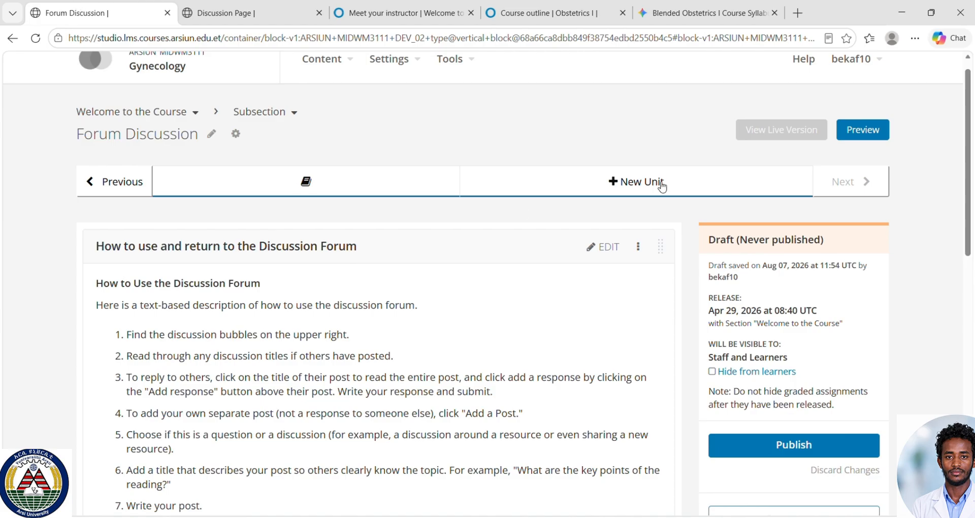
drag(967, 190, 974, 394)
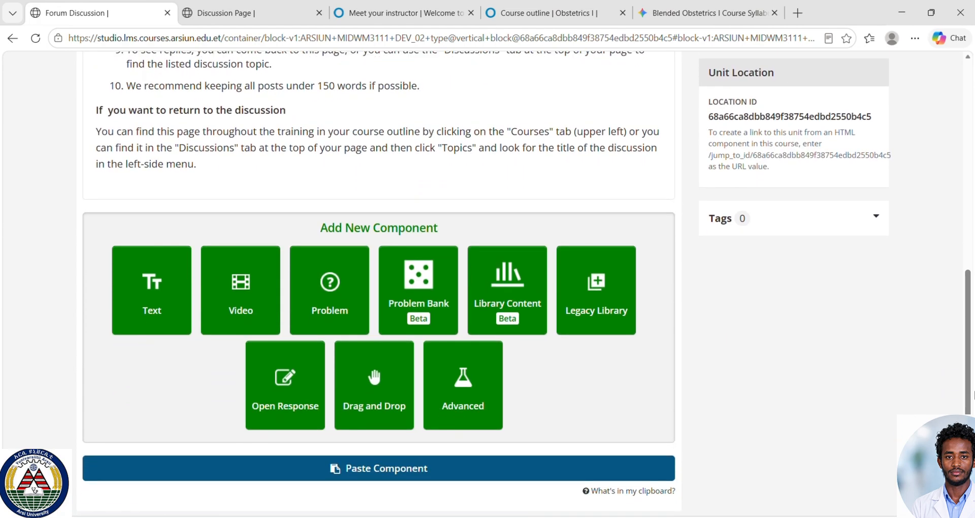
click(416, 468)
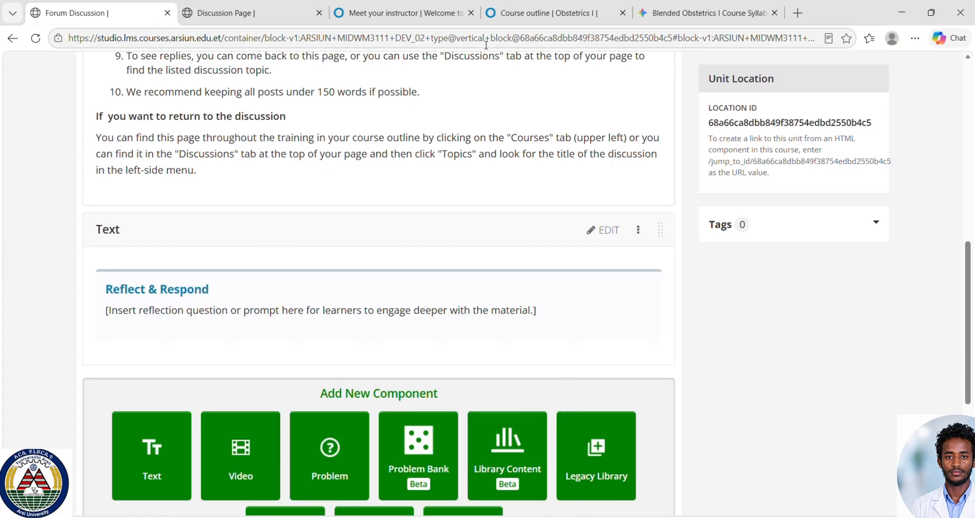
- Copy the "WAIT! DID YOU JOIN THE DISCUSSION?" component from the Discussion Page unit into the Forum Discussion unit and acknowledge the file notice
key(ctrl+Tab)
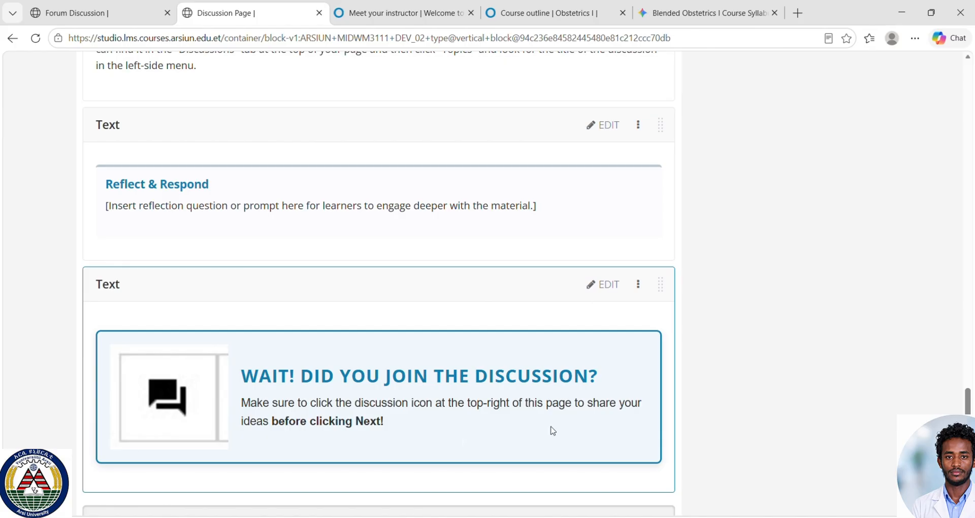
click(638, 283)
click(638, 285)
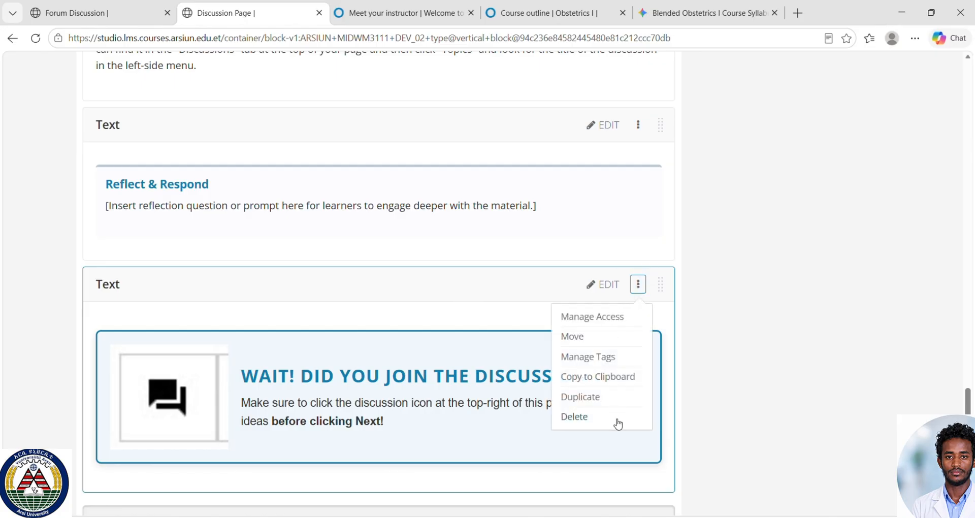
click(614, 380)
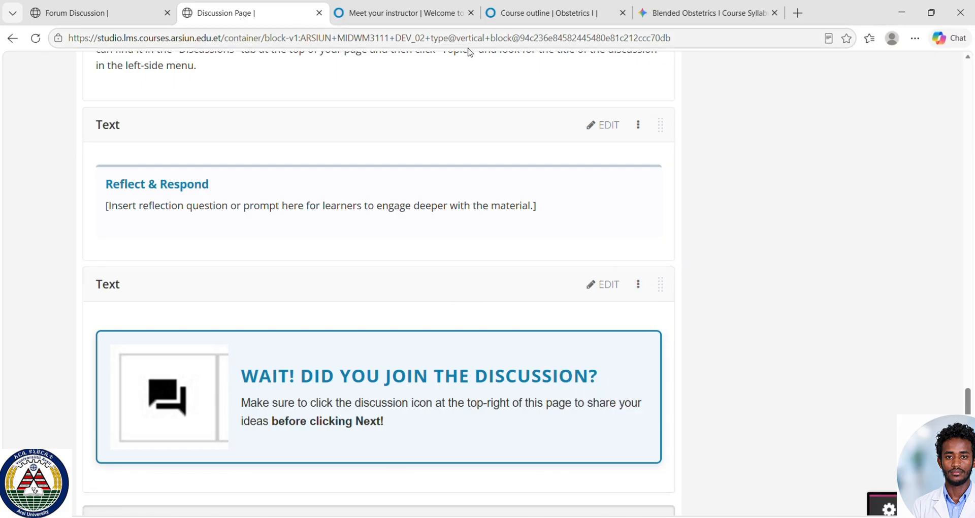
click(403, 6)
click(215, 6)
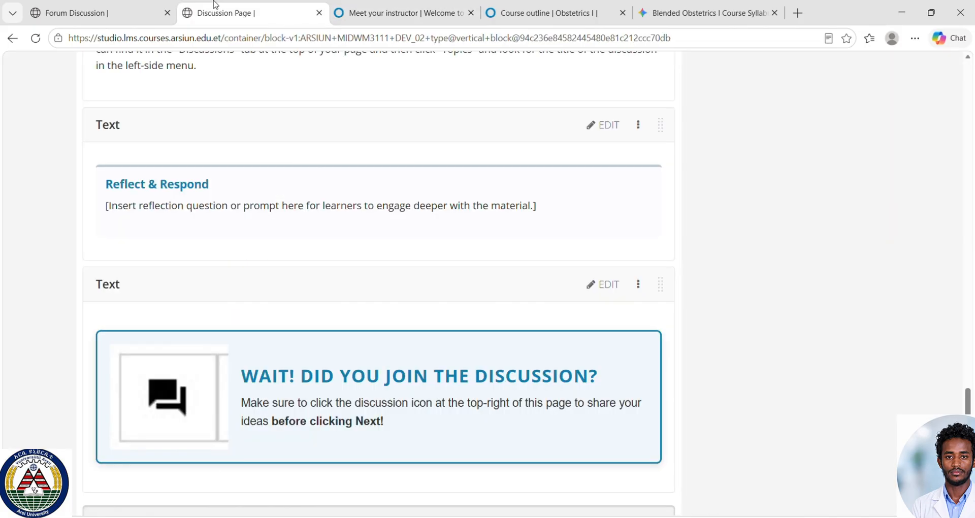
click(77, 8)
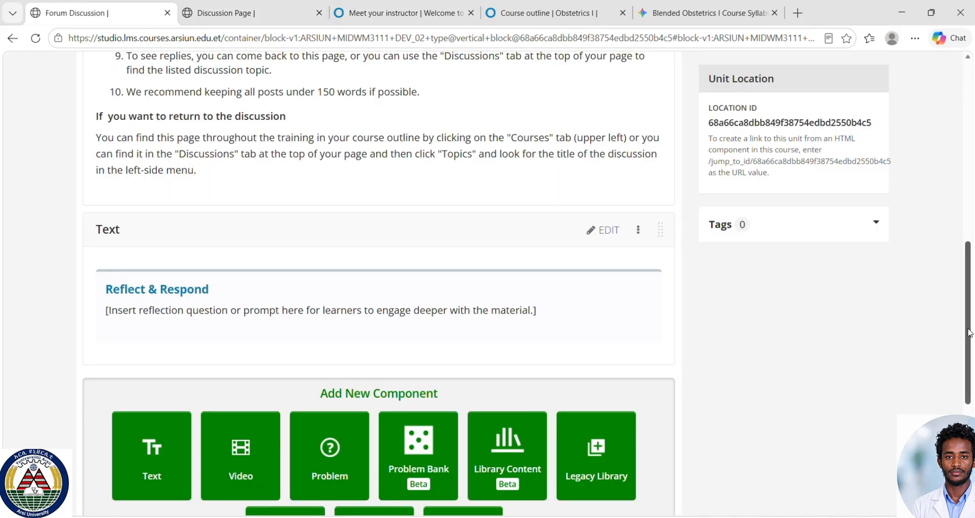
scroll(968, 332, down, 5)
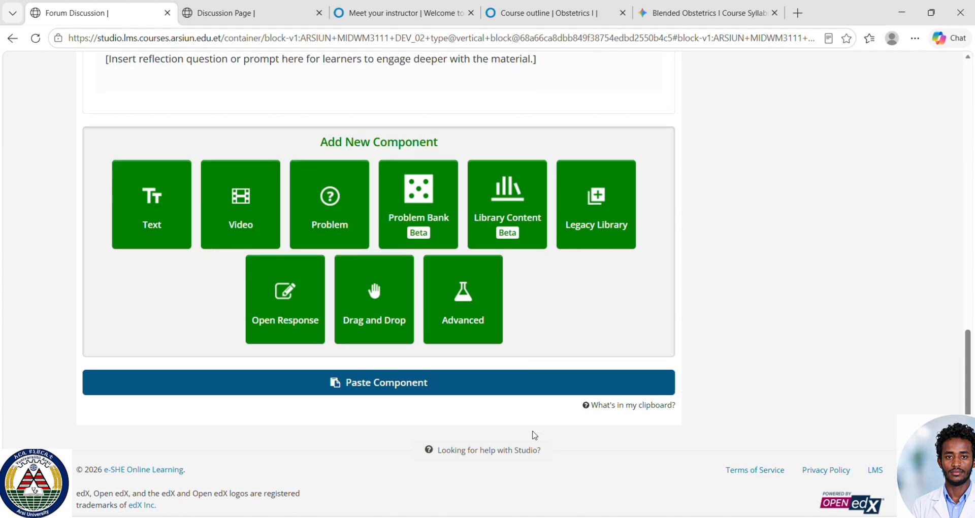
click(432, 387)
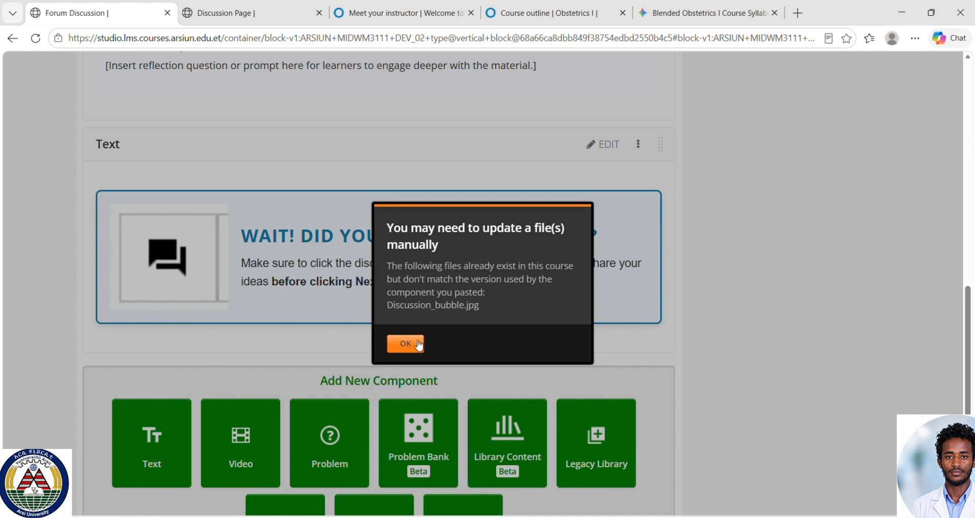
click(417, 343)
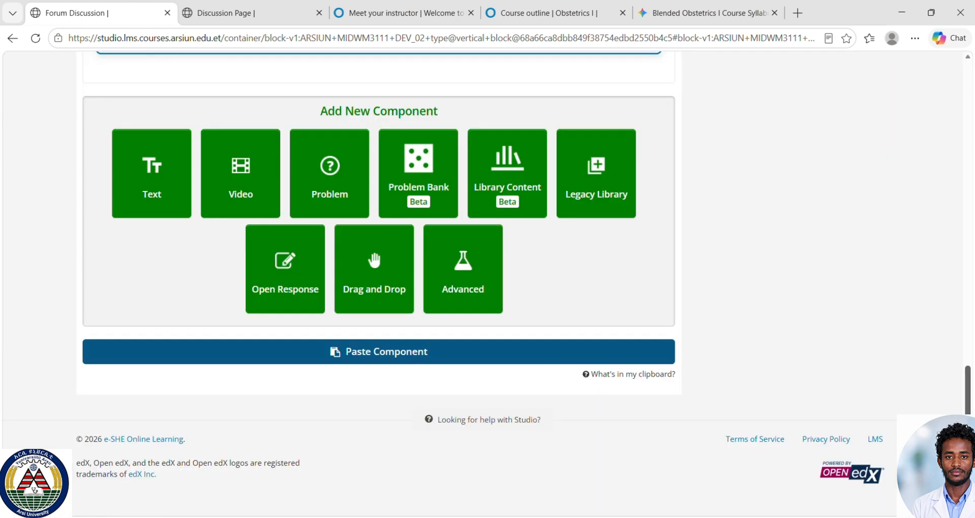
- Open the pasted Reflect & Respond component in the text editor and save it with its placeholder prompt
scroll(956, 269, up, 10)
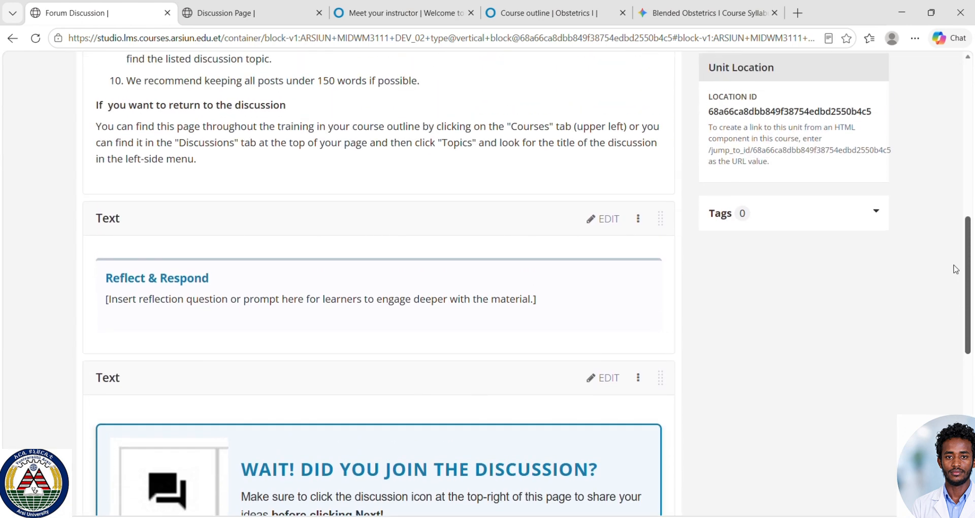
click(612, 229)
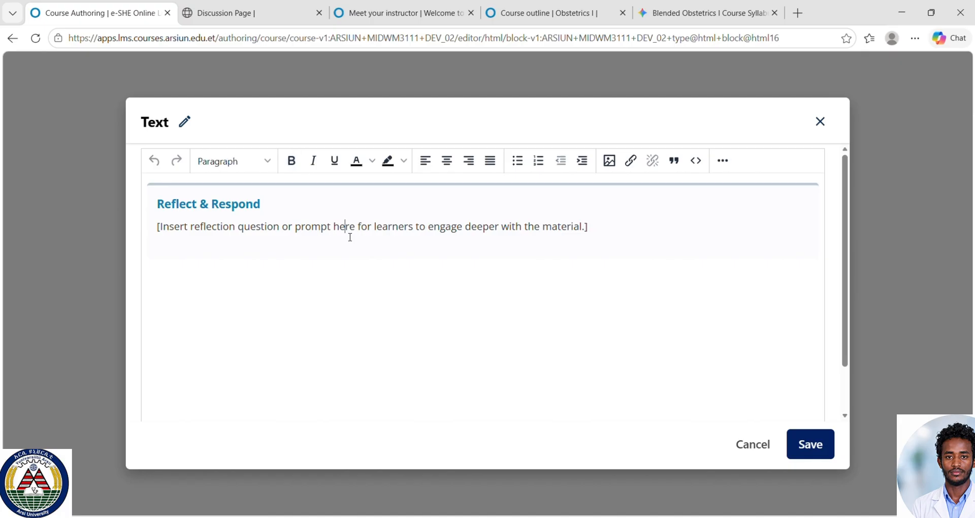
key(ctrl+a)
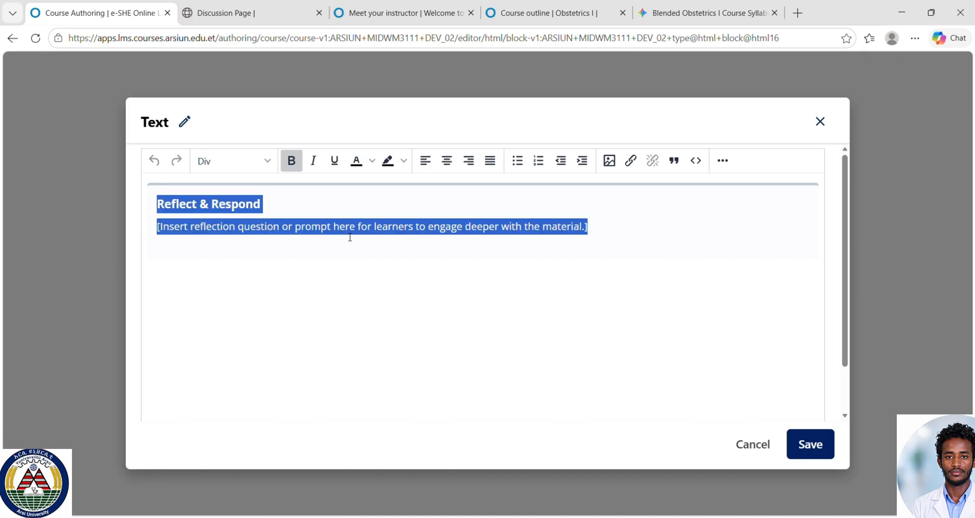
click(349, 238)
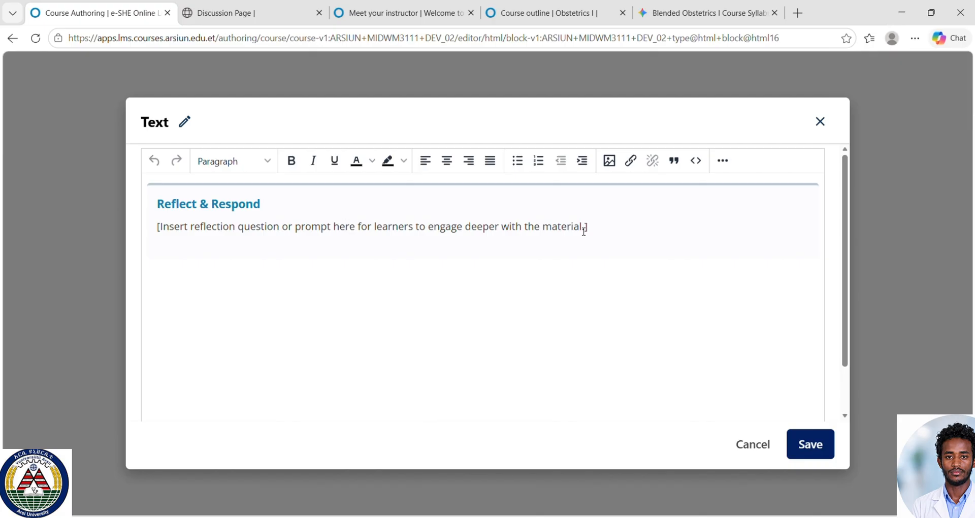
click(823, 447)
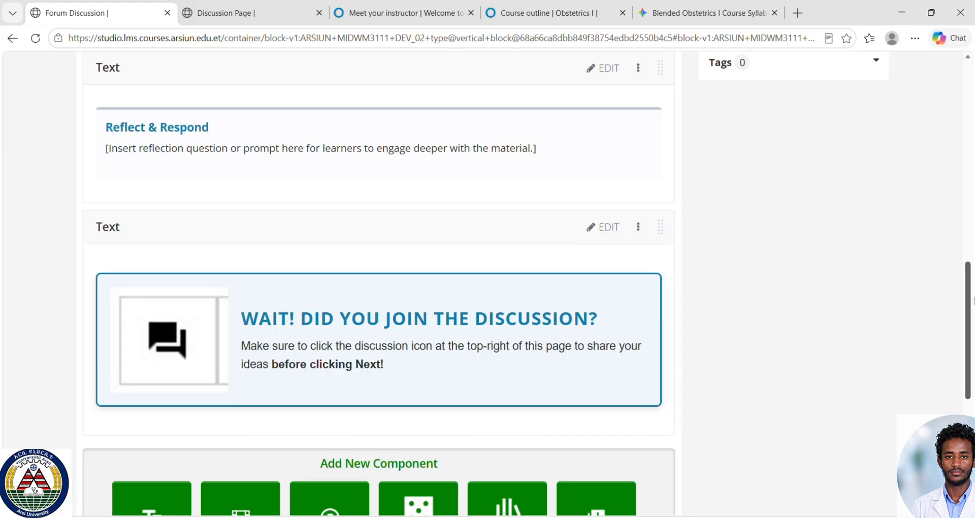
- Publish the Forum Discussion unit
drag(967, 304, 967, 109)
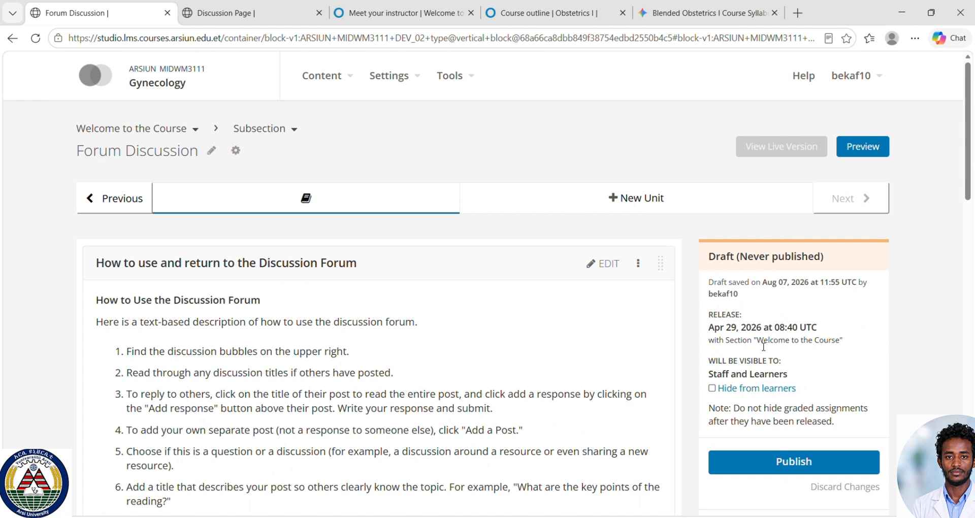
click(801, 472)
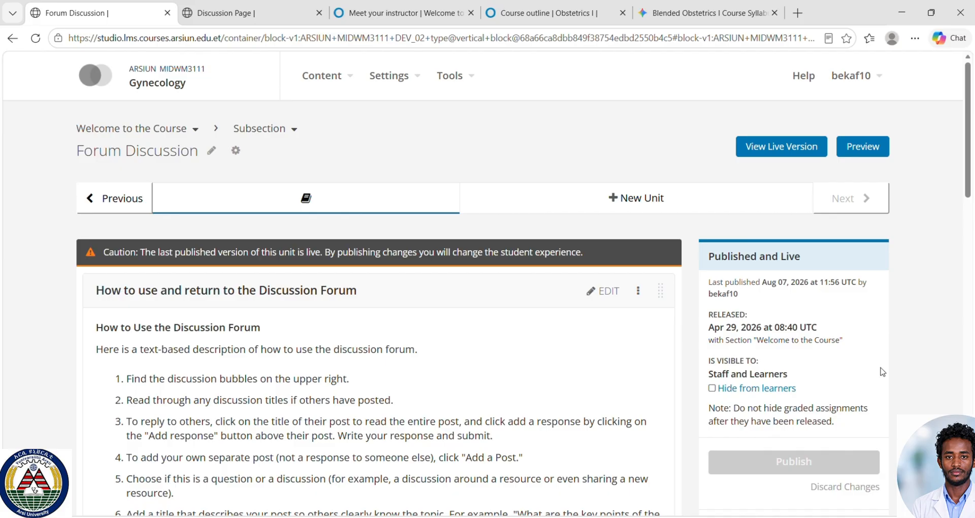
click(12, 41)
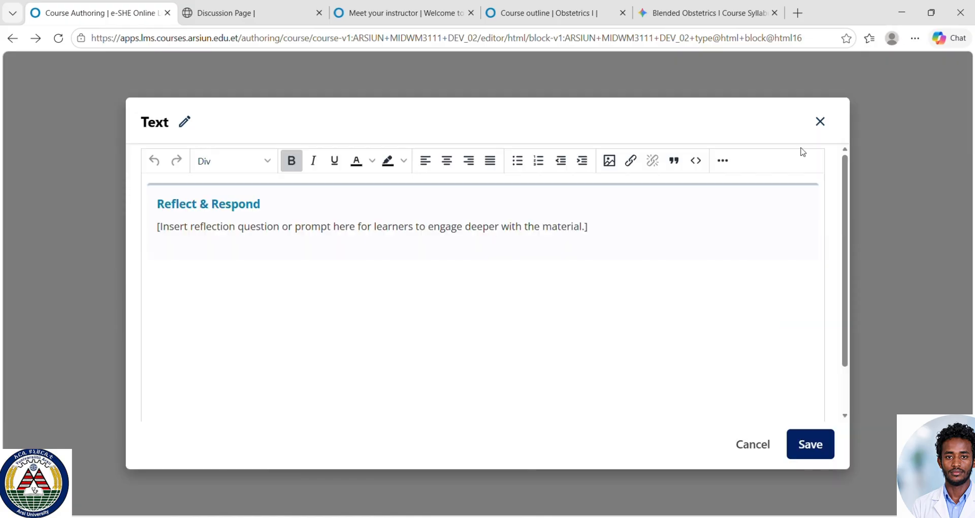
click(820, 121)
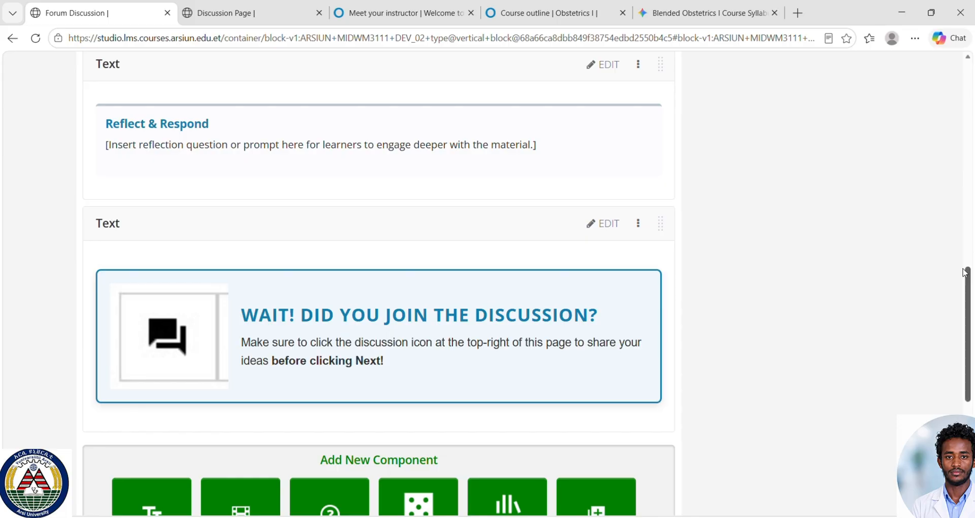
drag(968, 270, 973, 63)
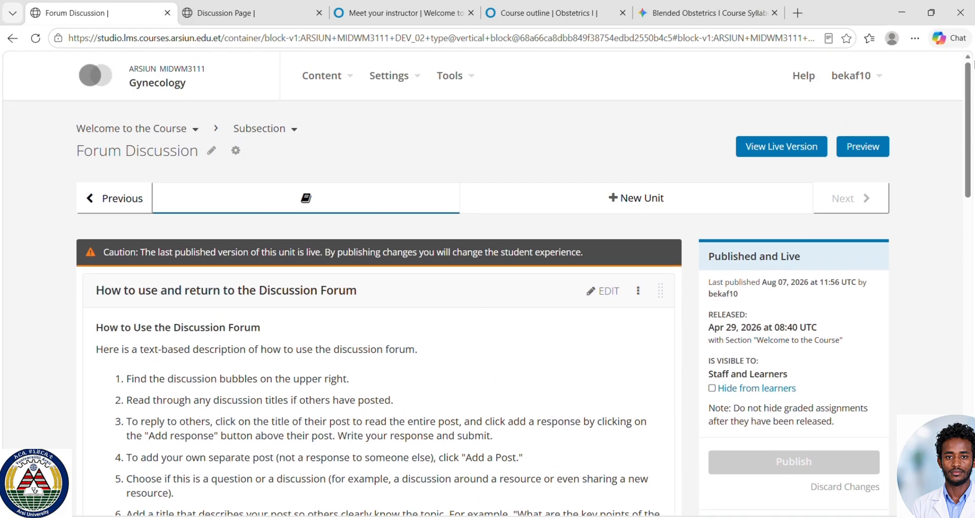
- Open the Gynecology course outline and enable discussion in the Forum Discussion unit's settings, then save them
click(348, 79)
click(343, 116)
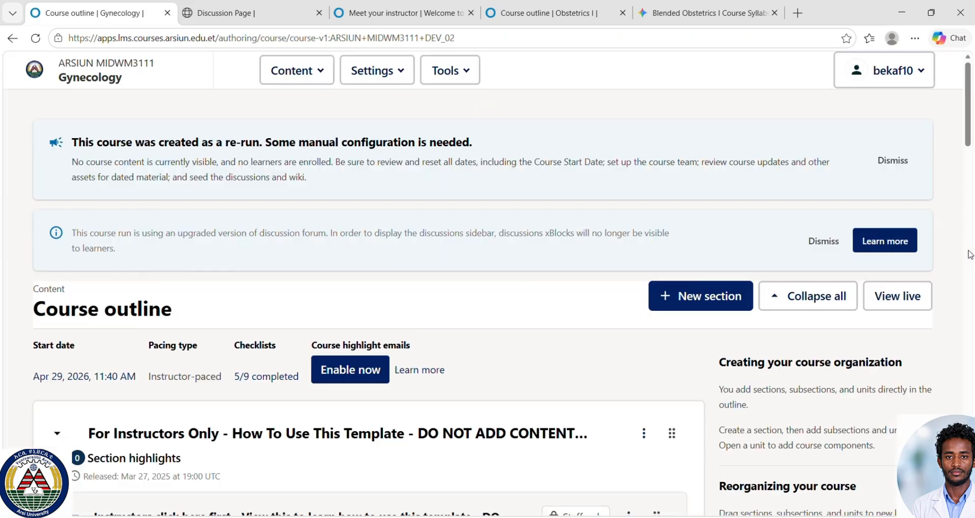
drag(971, 150, 974, 410)
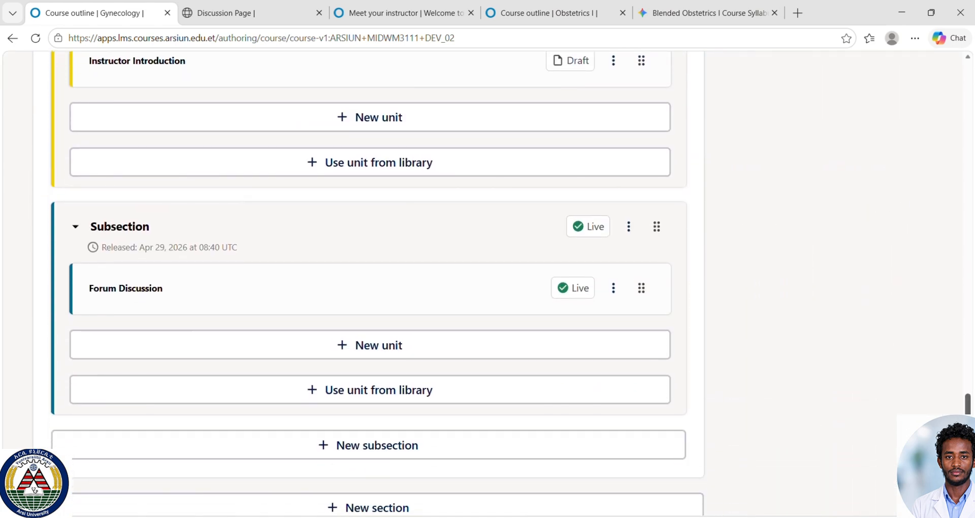
click(615, 288)
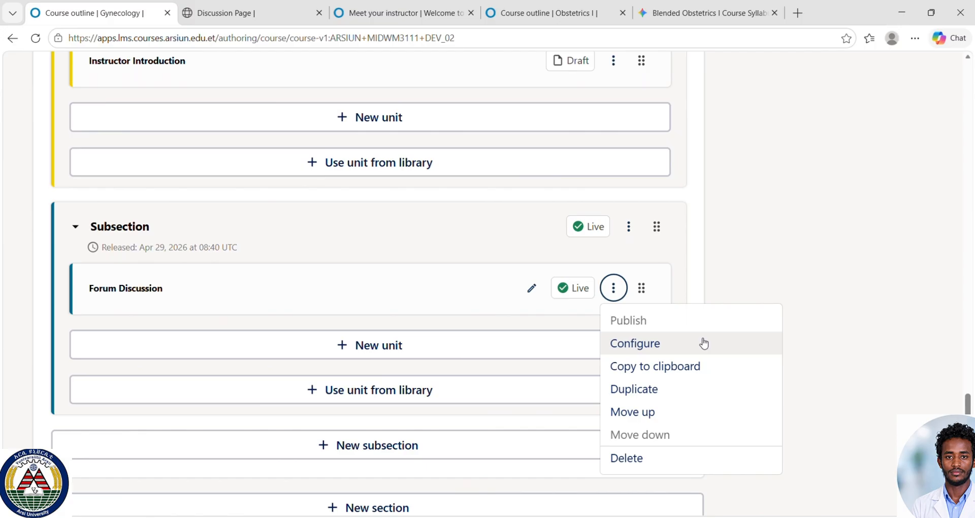
click(703, 344)
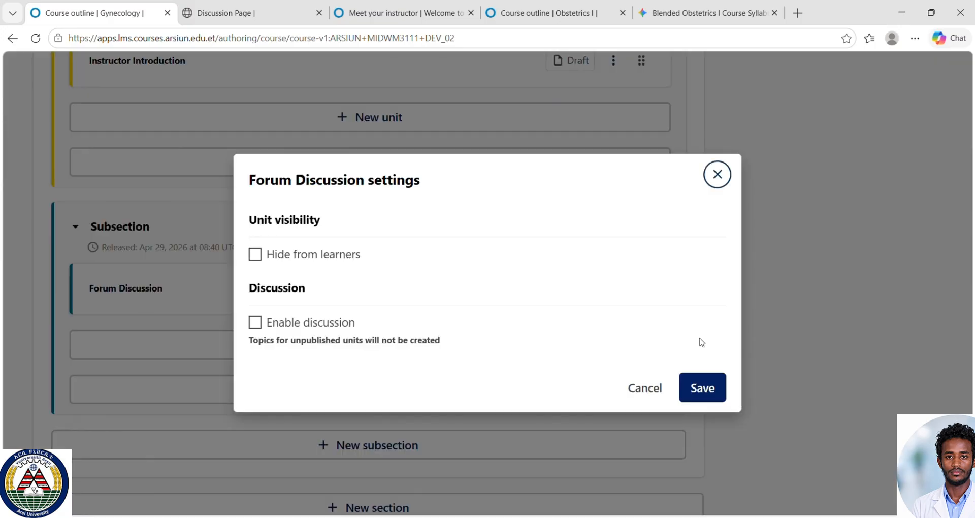
click(254, 323)
click(710, 391)
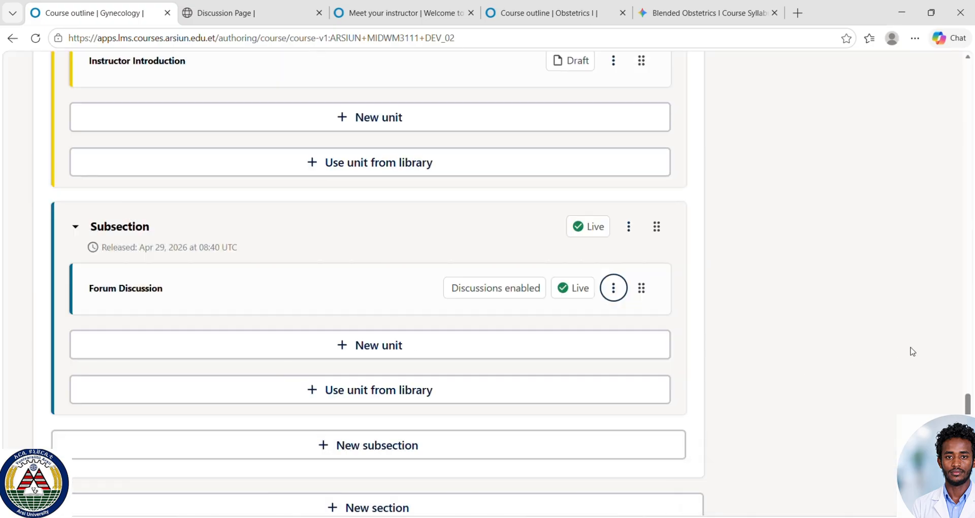
- Open the Forum Discussion unit and preview it as a learner page, checking its content and its place in the course navigation
click(136, 296)
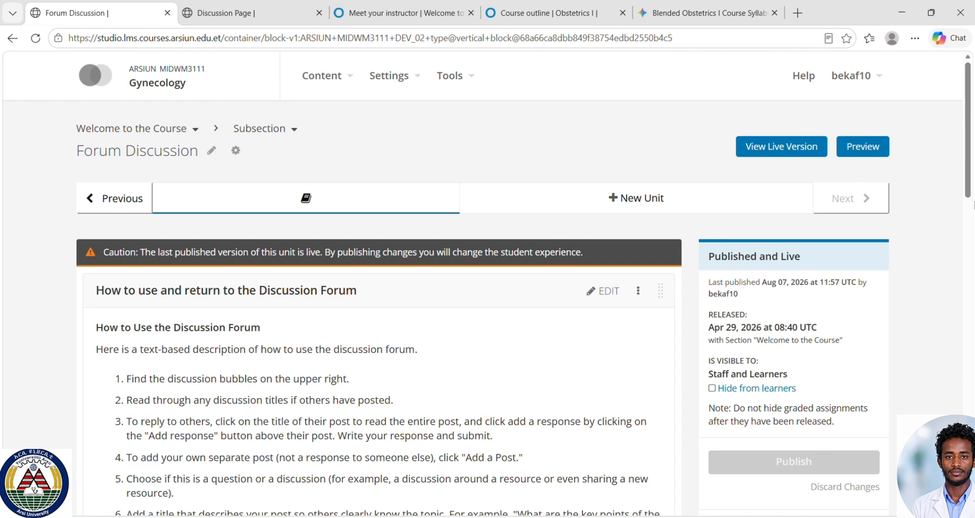
mouse_move(966, 188)
mouse_down()
mouse_move(967, 213)
mouse_move(966, 183)
mouse_up()
click(862, 159)
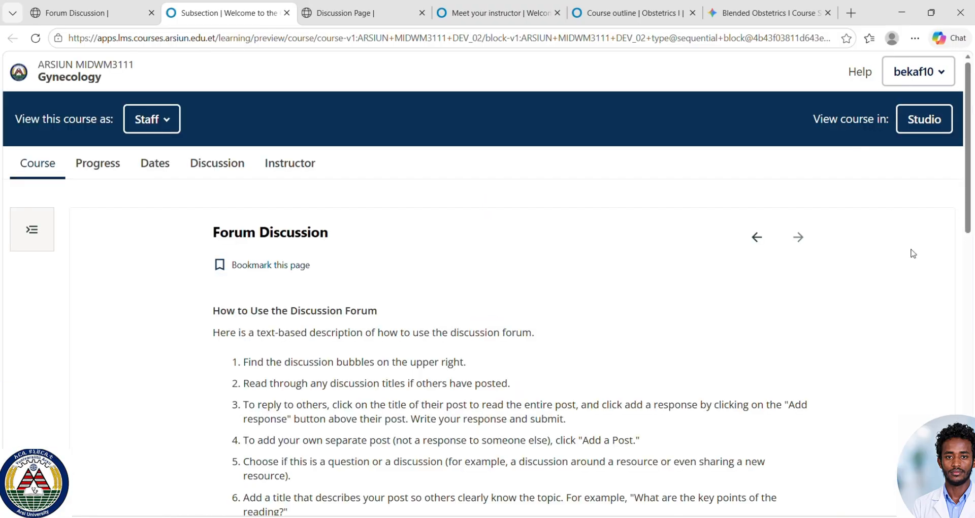
scroll(972, 224, down, 10)
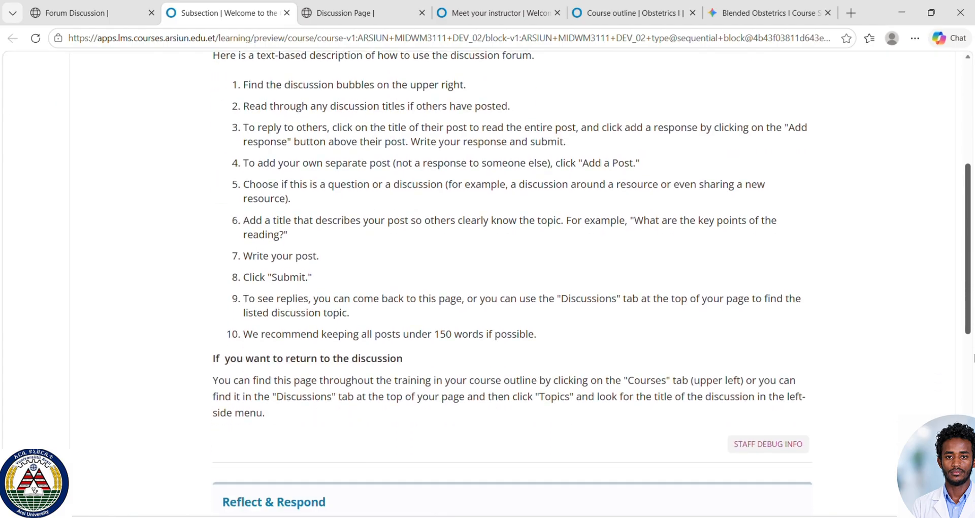
scroll(933, 227, down, 5)
scroll(933, 226, up, 15)
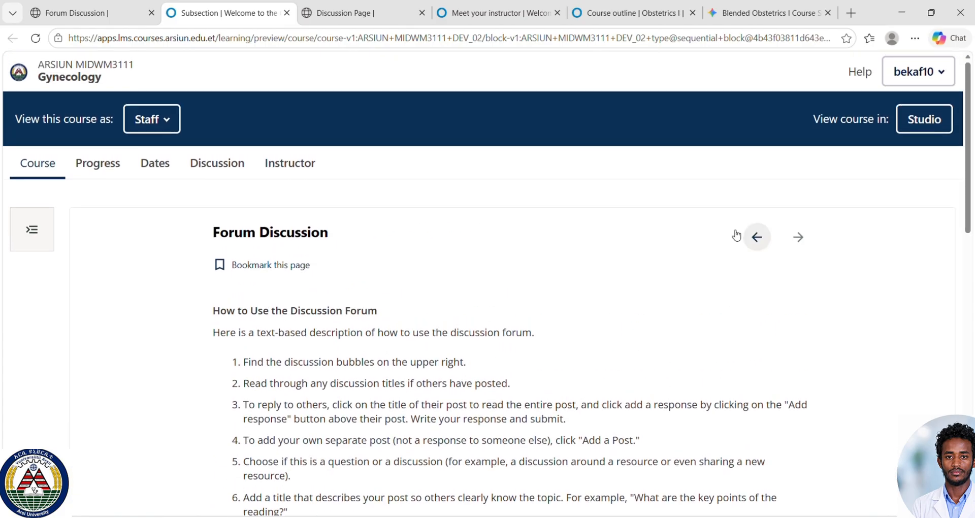
click(32, 230)
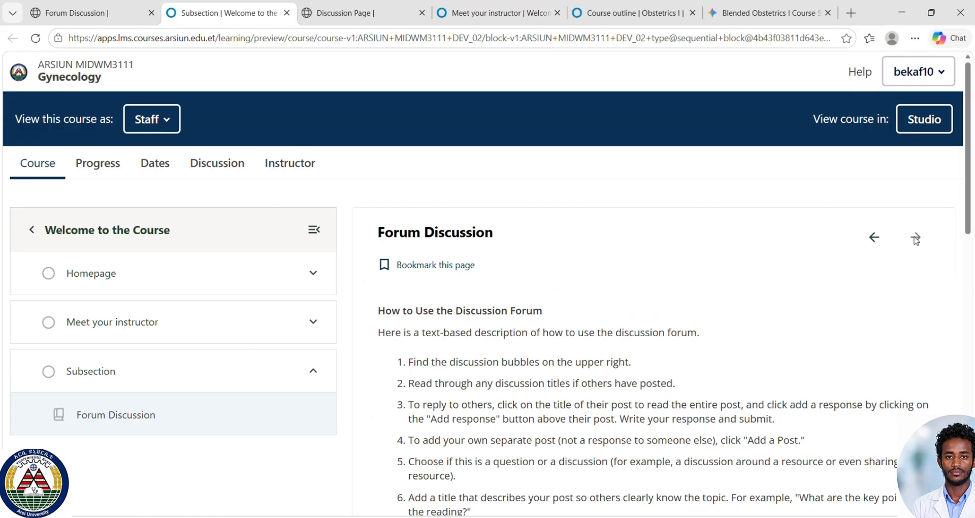
scroll(970, 220, down, 5)
scroll(971, 219, up, 5)
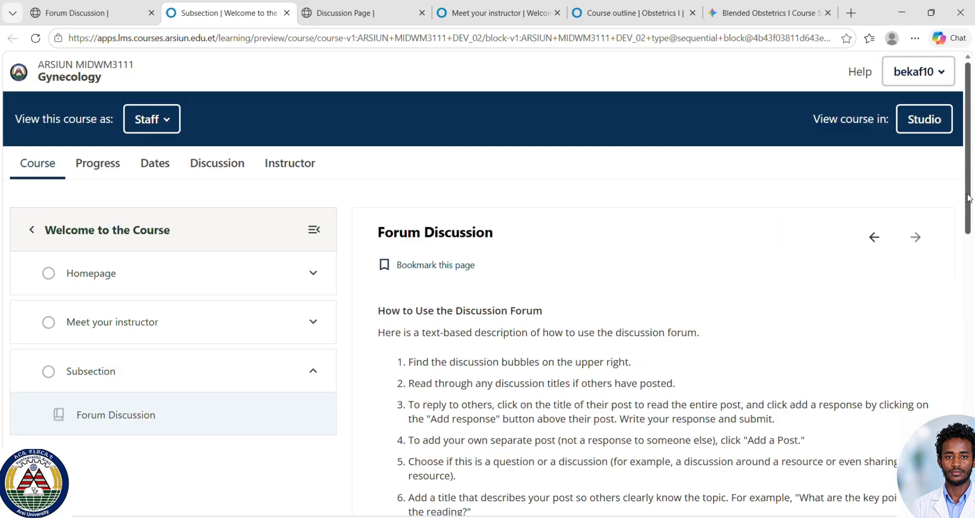
- Return to the Gynecology course outline, review the Meet your instructor subsection's advanced and visibility settings, and save them as they are
click(76, 13)
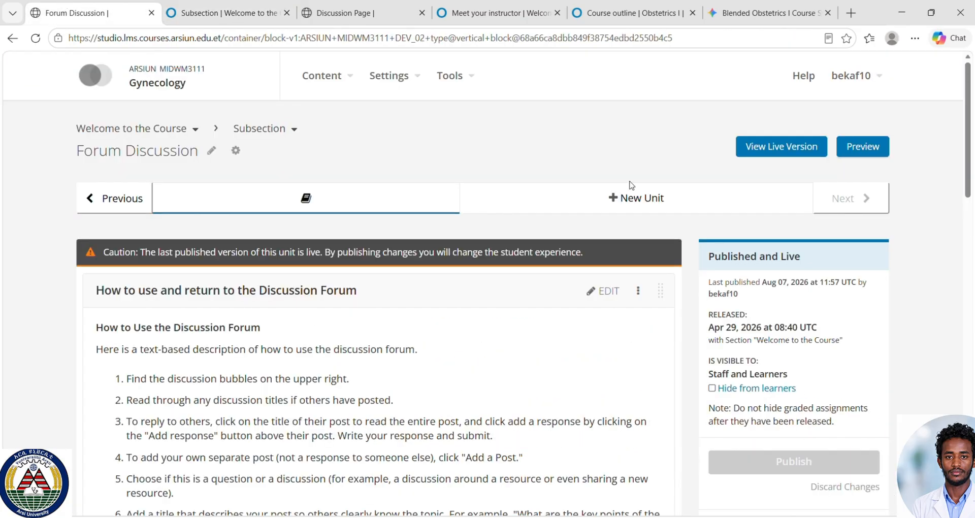
click(354, 74)
click(358, 113)
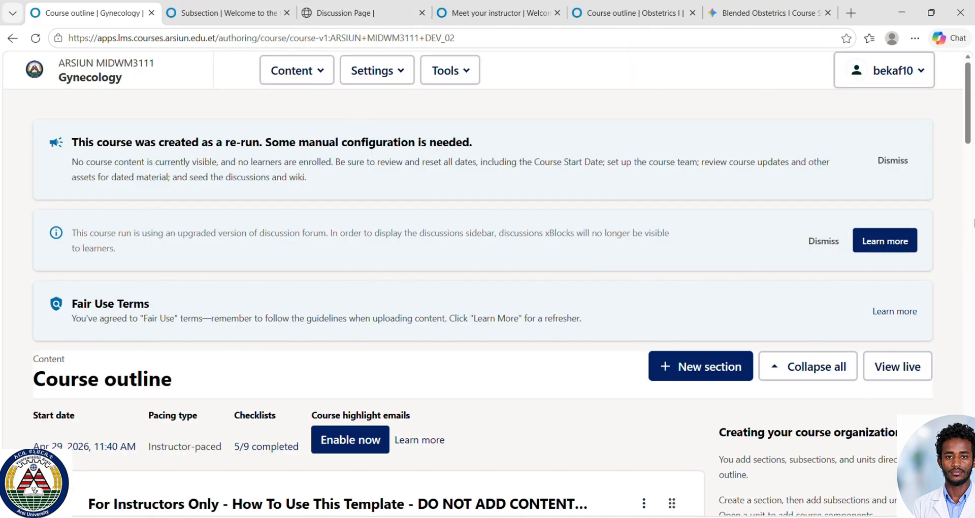
drag(968, 141, 968, 415)
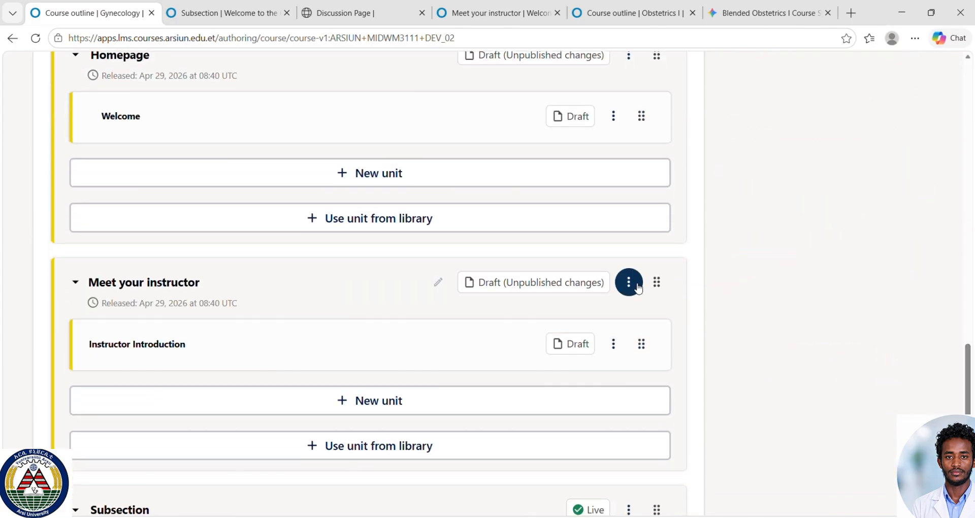
click(629, 282)
click(685, 336)
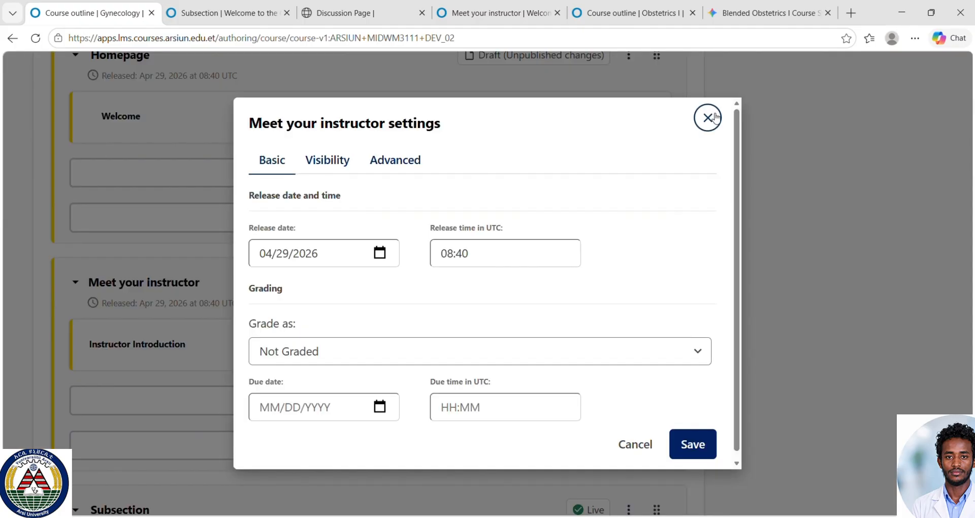
click(388, 164)
click(342, 158)
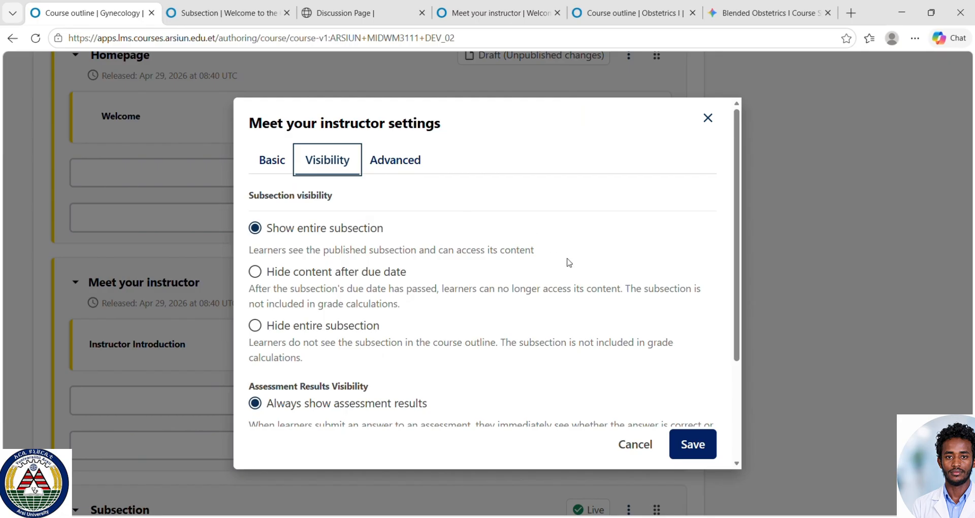
click(693, 446)
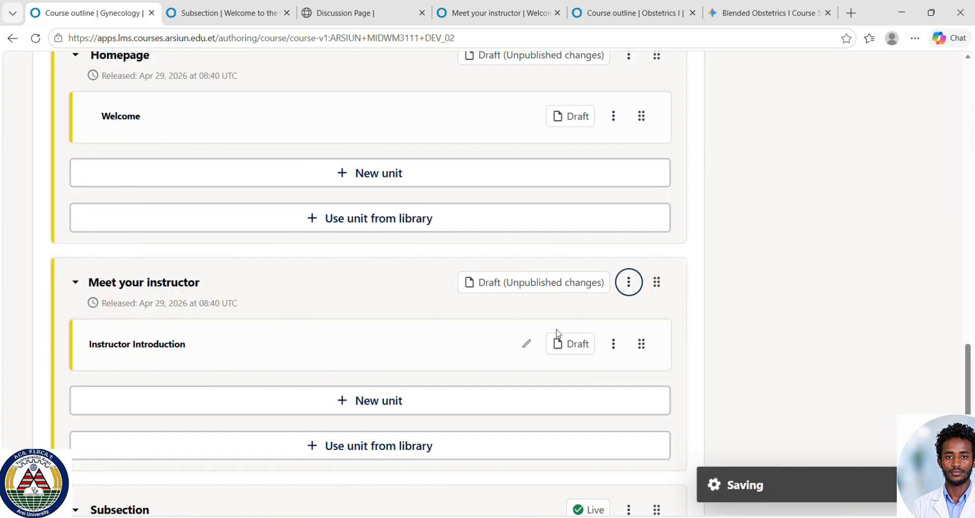
- Enable discussion in the Instructor Introduction unit's settings and save them
click(613, 348)
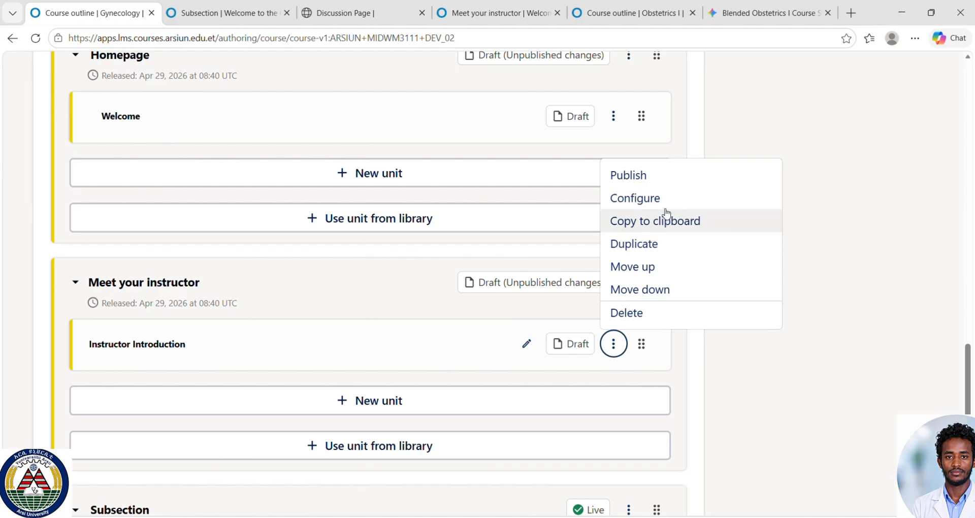
click(665, 199)
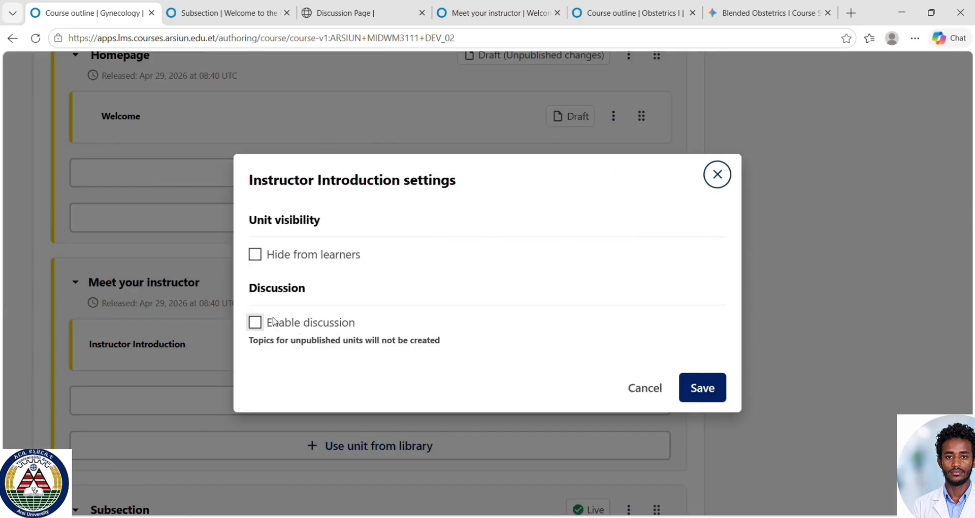
click(255, 323)
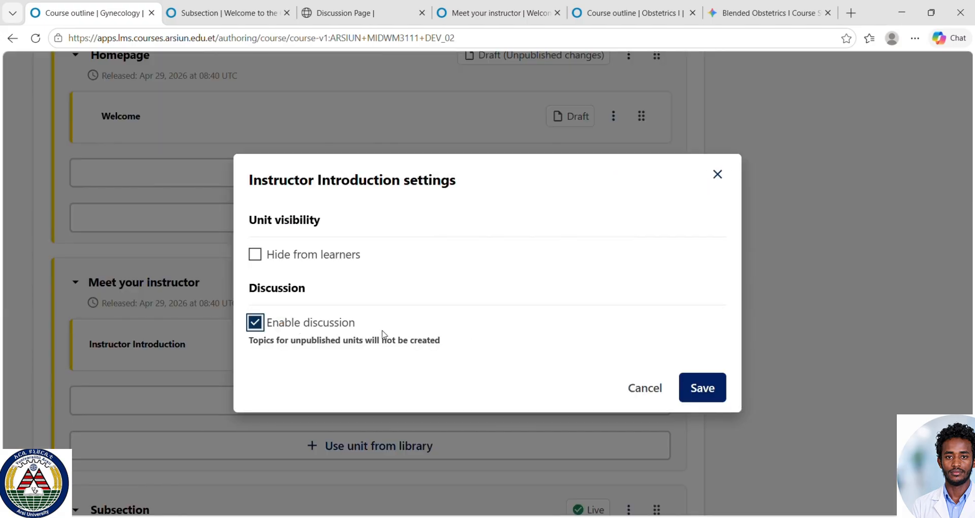
click(702, 388)
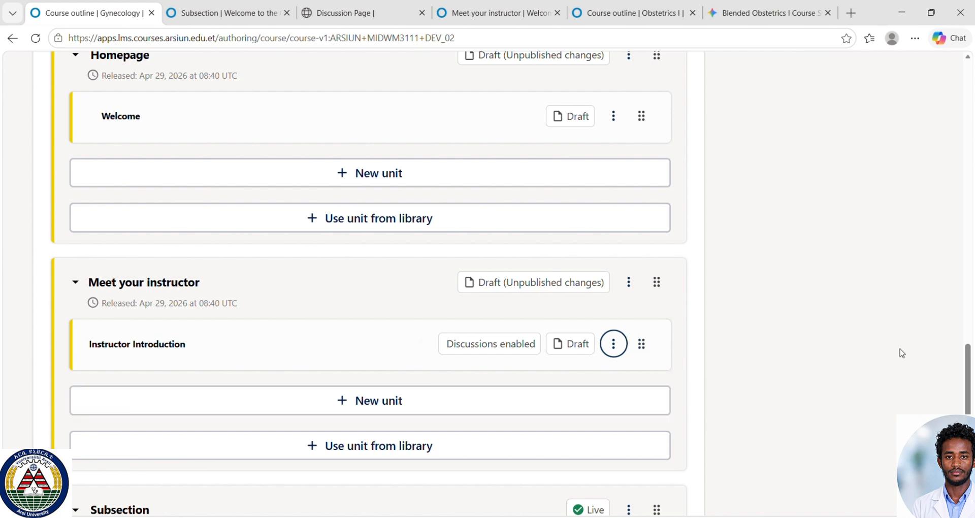
- Turn discussion off again for the Instructor Introduction unit and save its settings
click(621, 351)
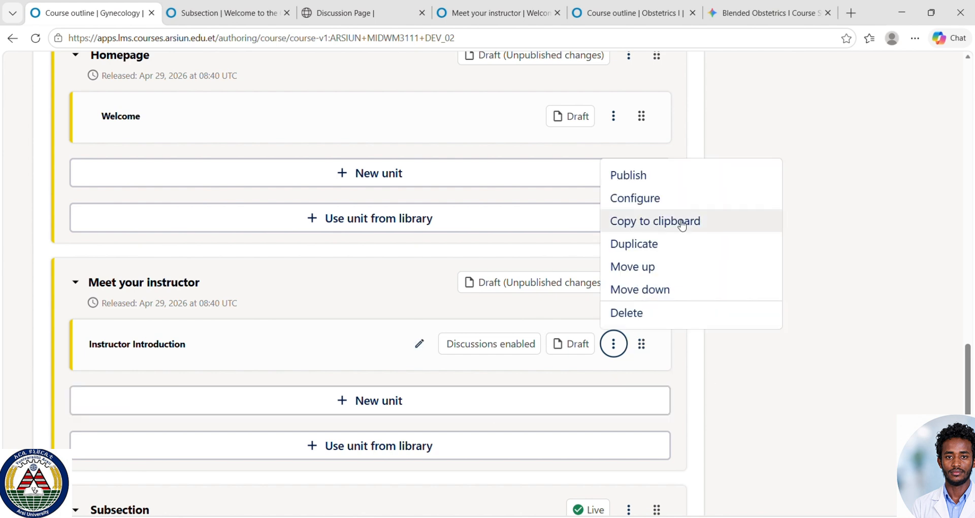
click(688, 197)
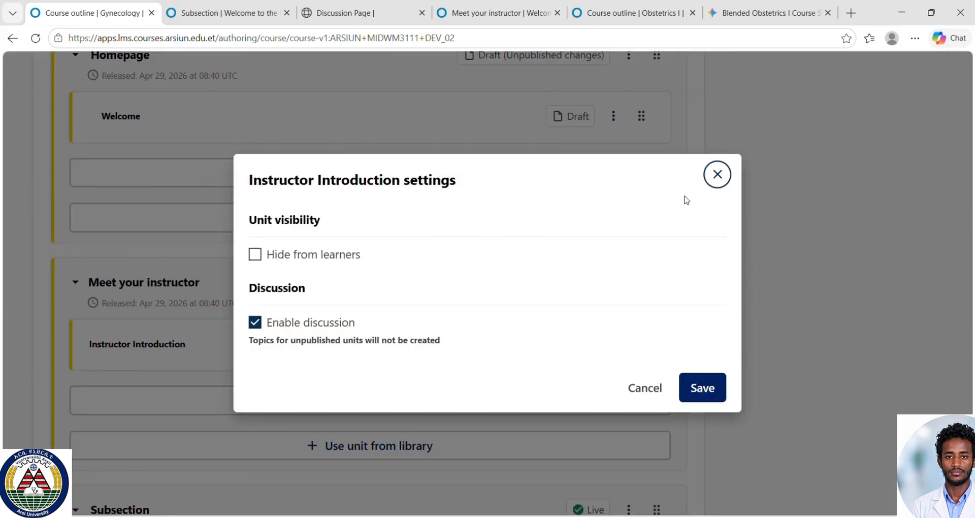
click(259, 322)
click(712, 394)
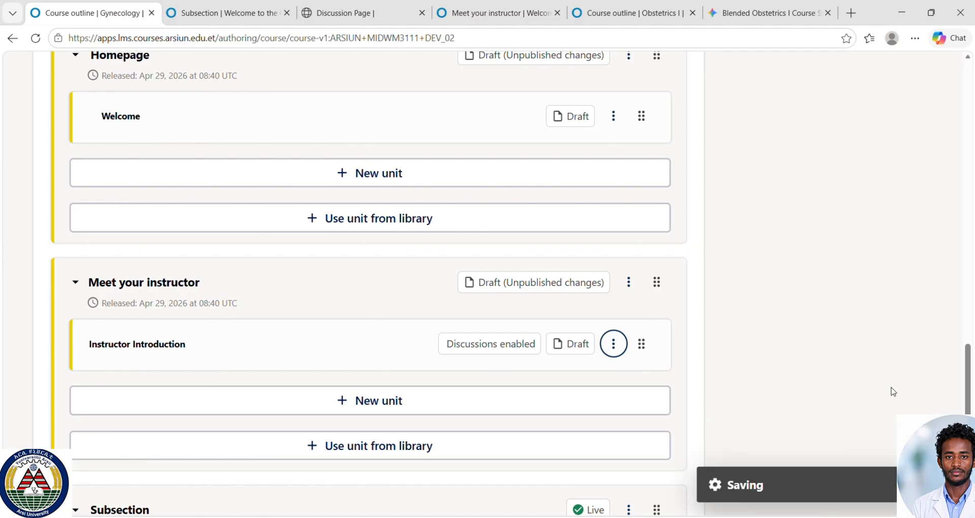
- Open the live version of the Forum Discussion unit to check its discussion sidebar
drag(967, 366, 969, 411)
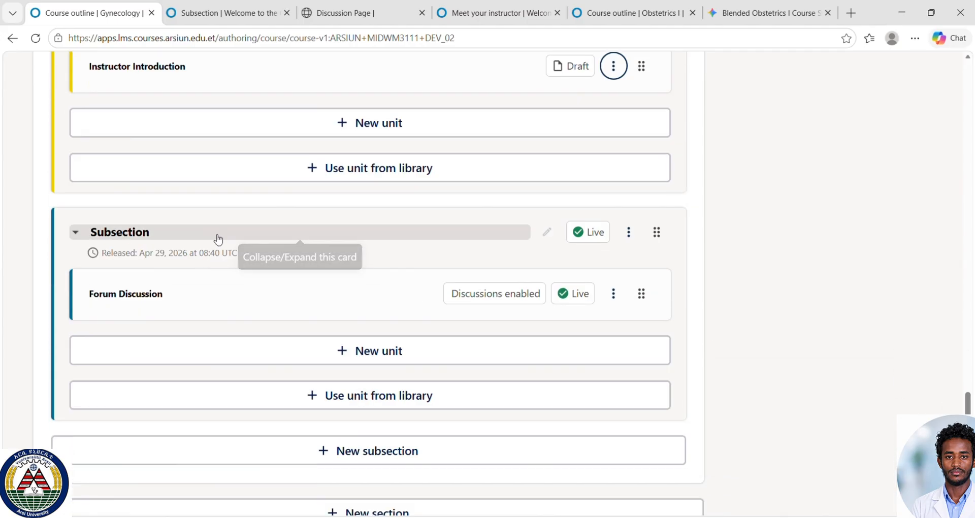
double_click(127, 294)
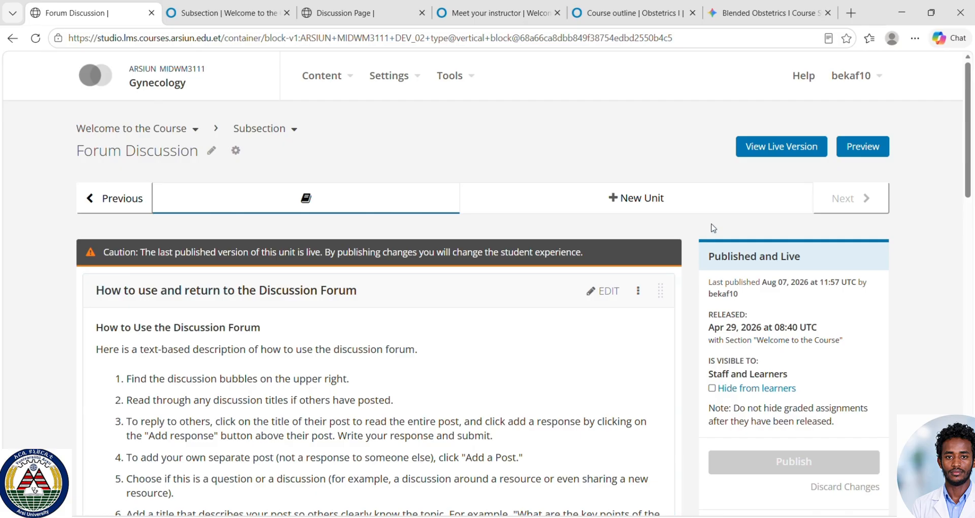
click(804, 152)
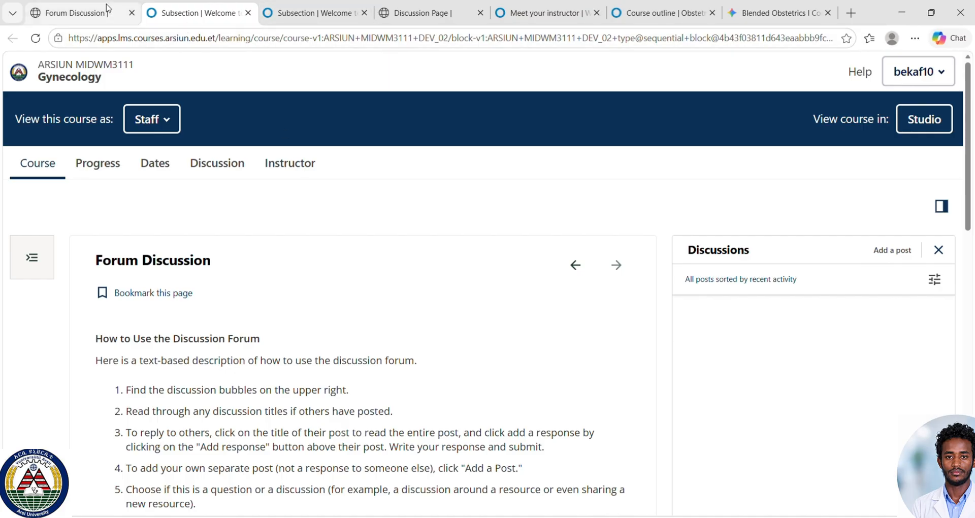
- Return to the Gynecology course outline and rename the subsection containing the Forum Discussion unit to "Community Forum Discussion"
click(94, 15)
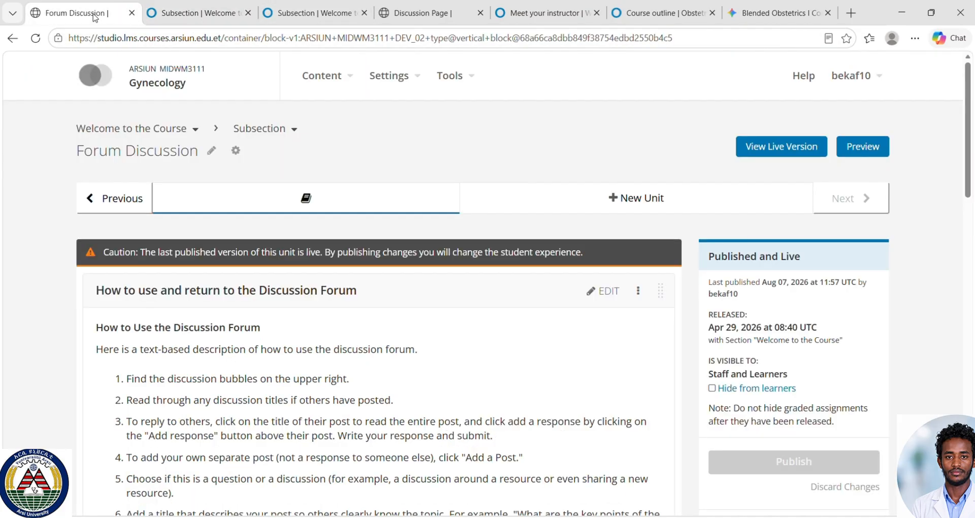
click(168, 89)
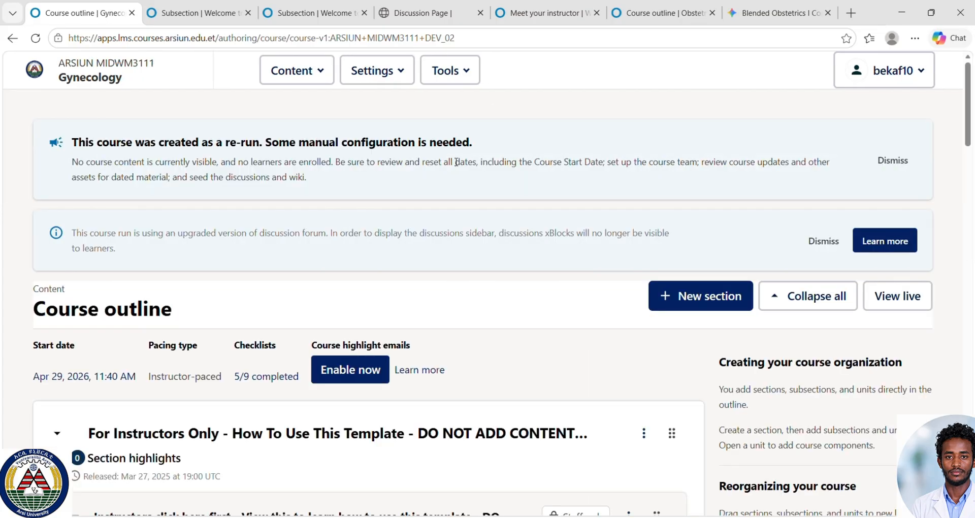
drag(967, 134, 973, 474)
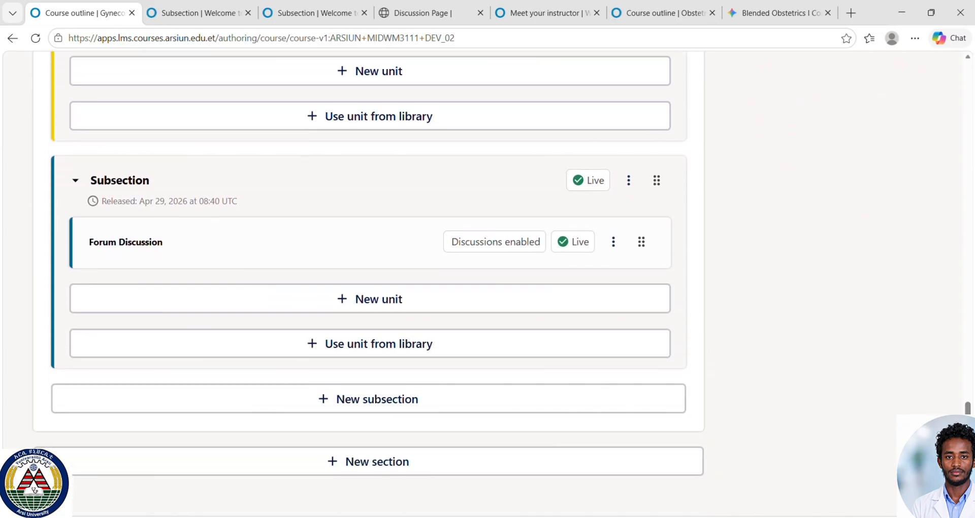
click(543, 181)
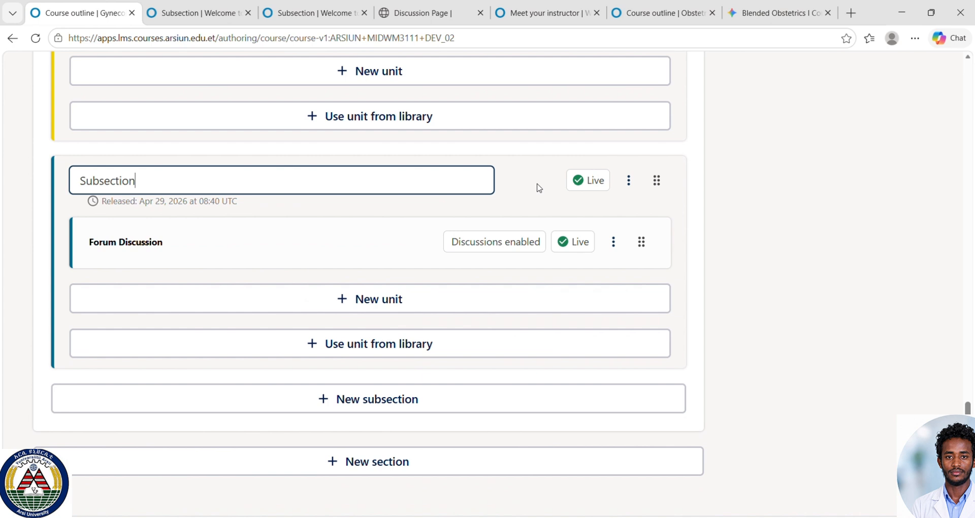
key(BackSpace)
key(BackSpace)
key(BackSpace)
key(BackSpace)
key(BackSpace)
key(BackSpace)
key(BackSpace)
key(BackSpace)
key(BackSpace)
text(C)
click(229, 244)
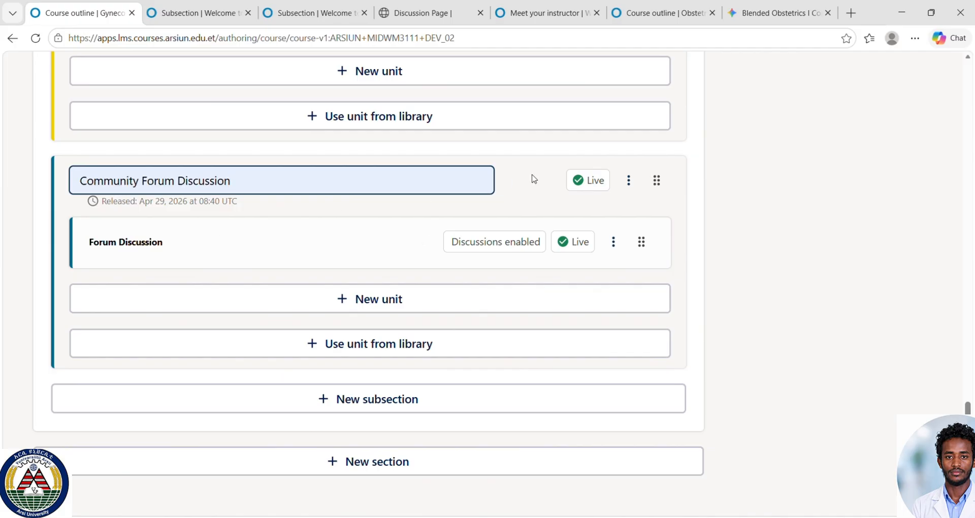
key(Return)
- Switch to the Obstetrics I course outline and examine the sections that follow Community Forum Discussion
click(334, 7)
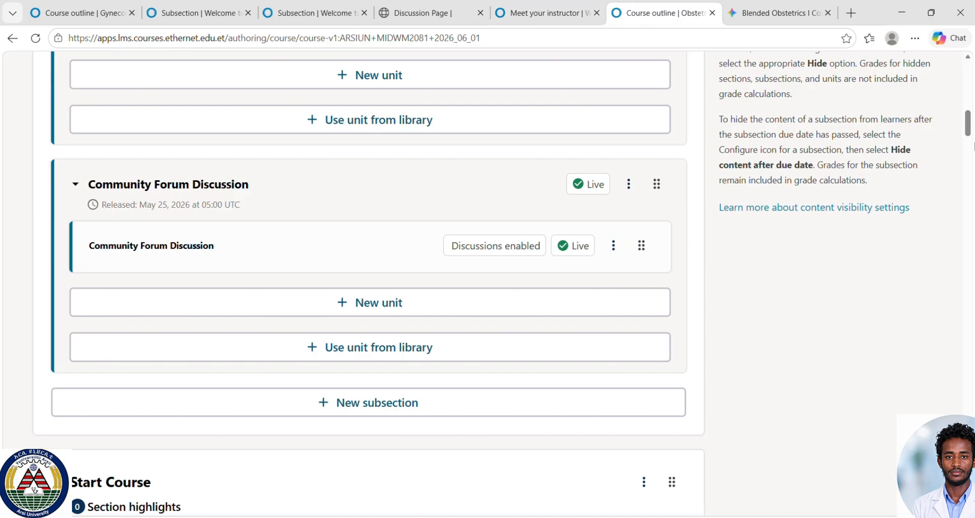
drag(969, 122, 961, 167)
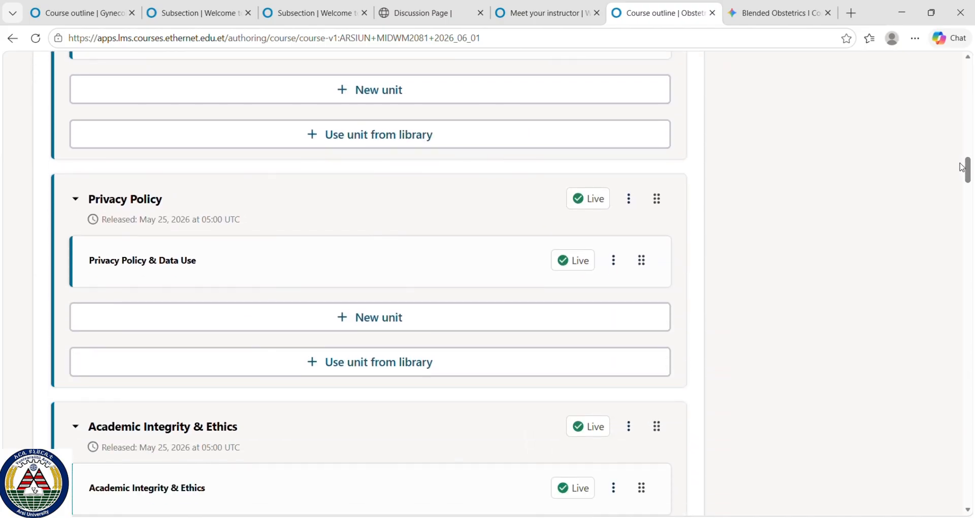